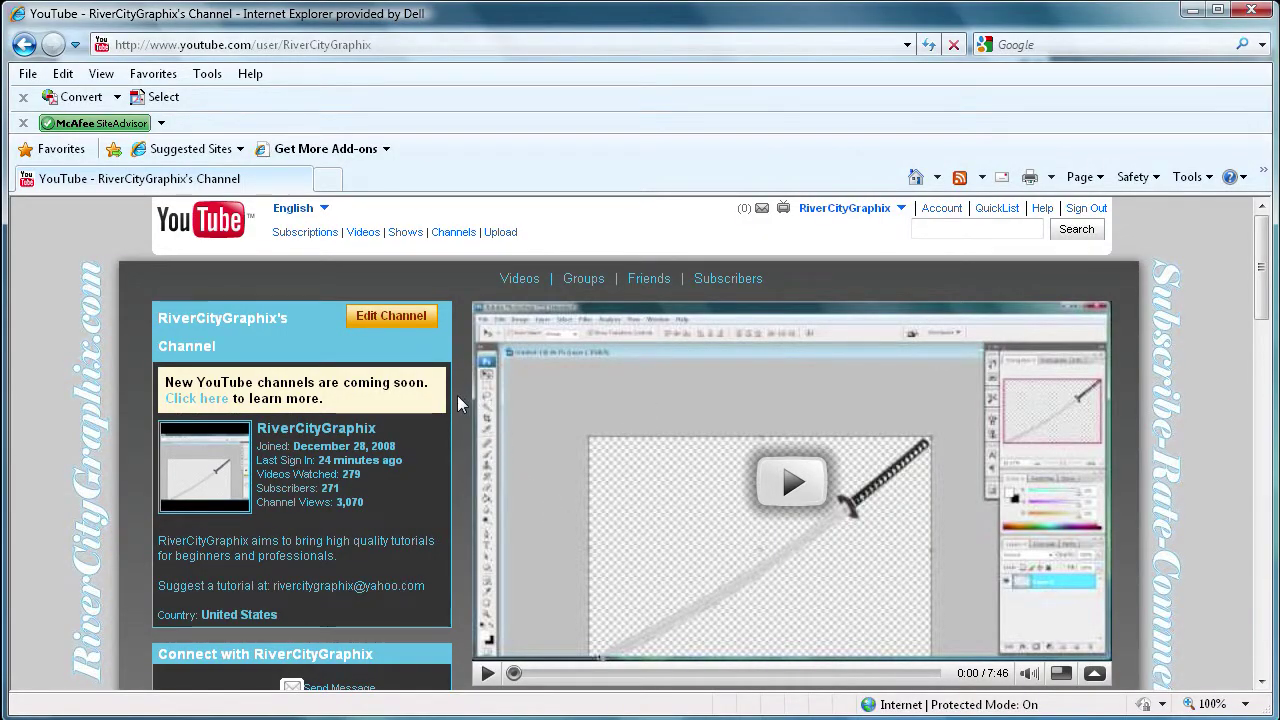
# Select the Subscribers count on the YouTube page, then minimize Internet Explorer to reveal Flash.
pyautogui.doubleClick(329, 487)
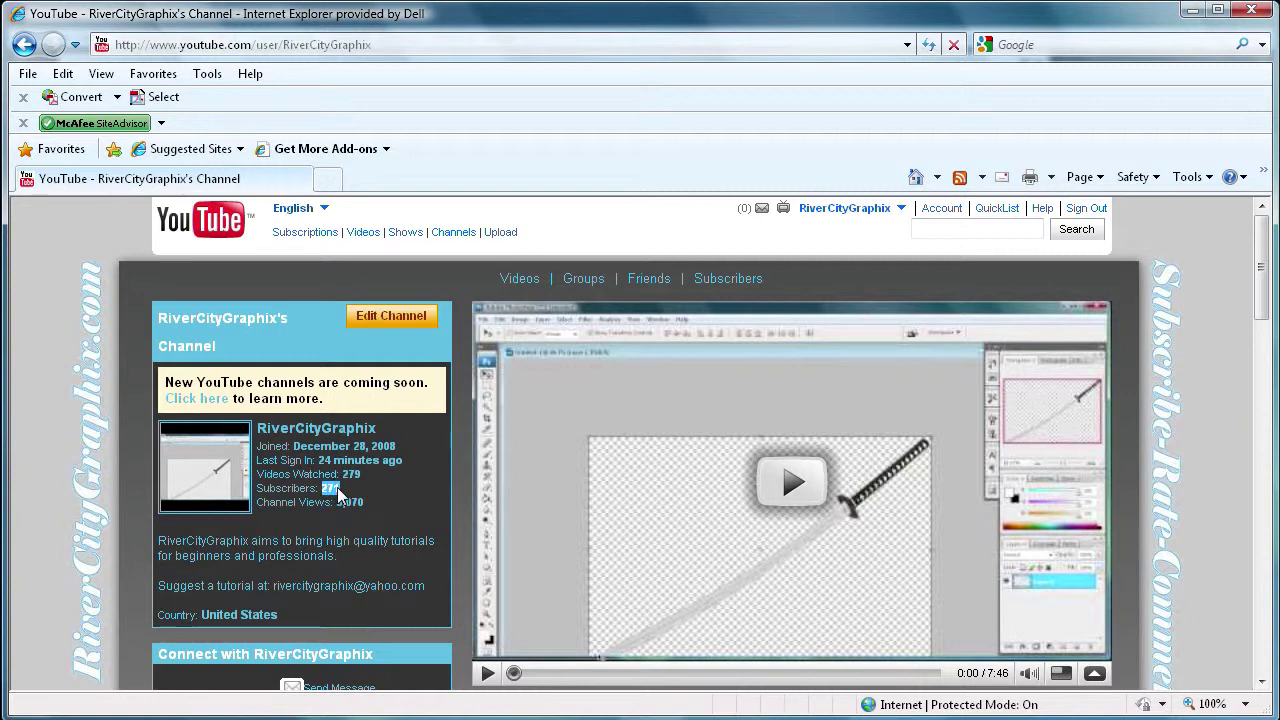
pyautogui.moveTo(339, 494); pyautogui.dragTo(536, 486)
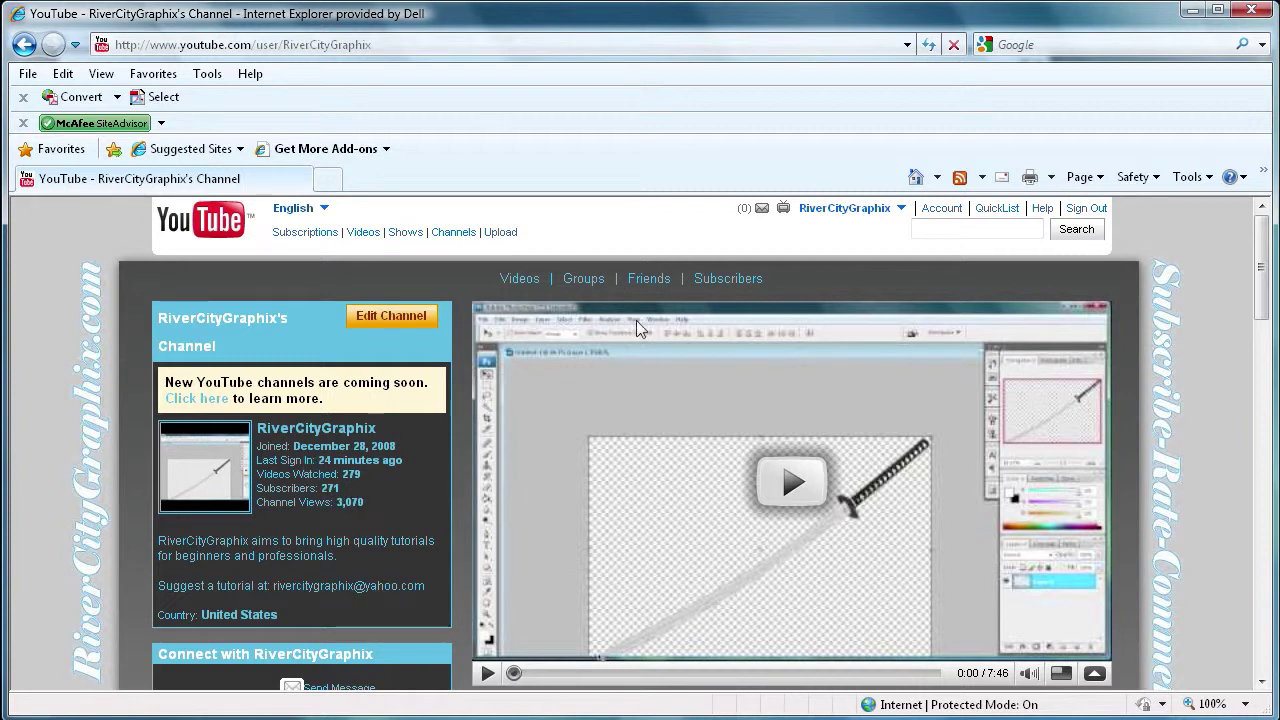
pyautogui.click(1191, 11)
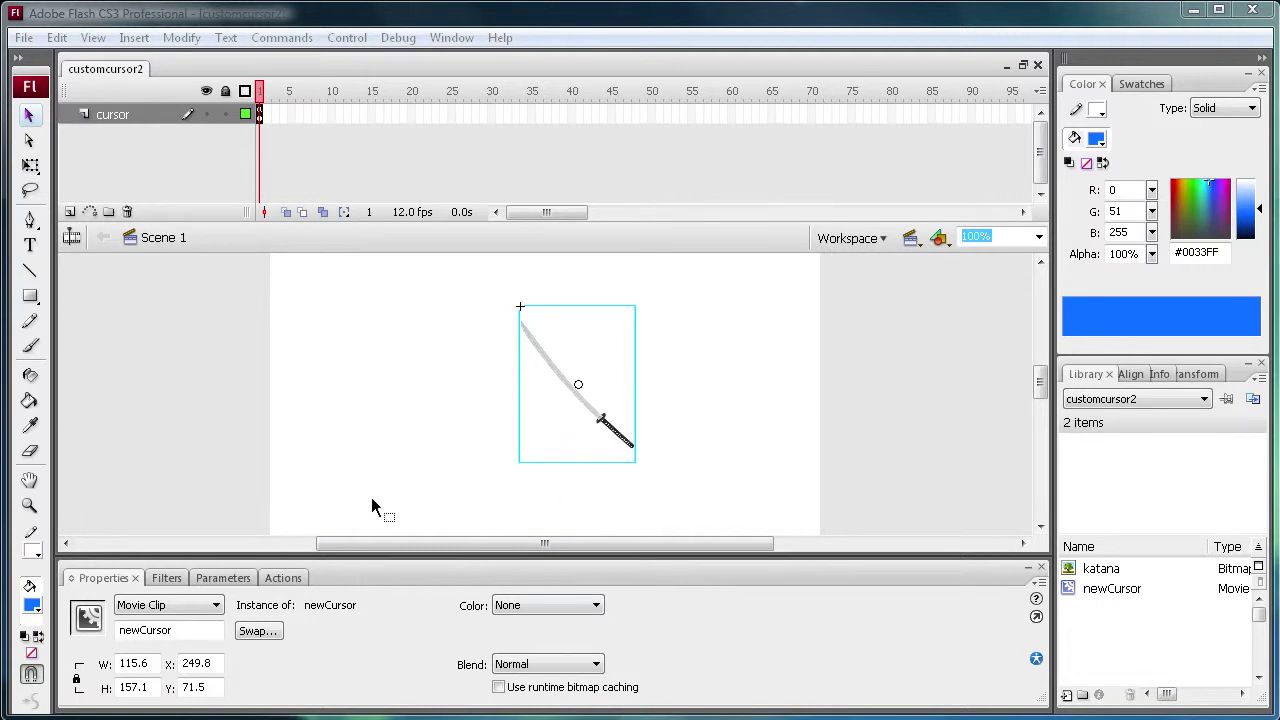
# Review the two-line cursor script on frame 1 in the Actions panel.
pyautogui.click(283, 577)
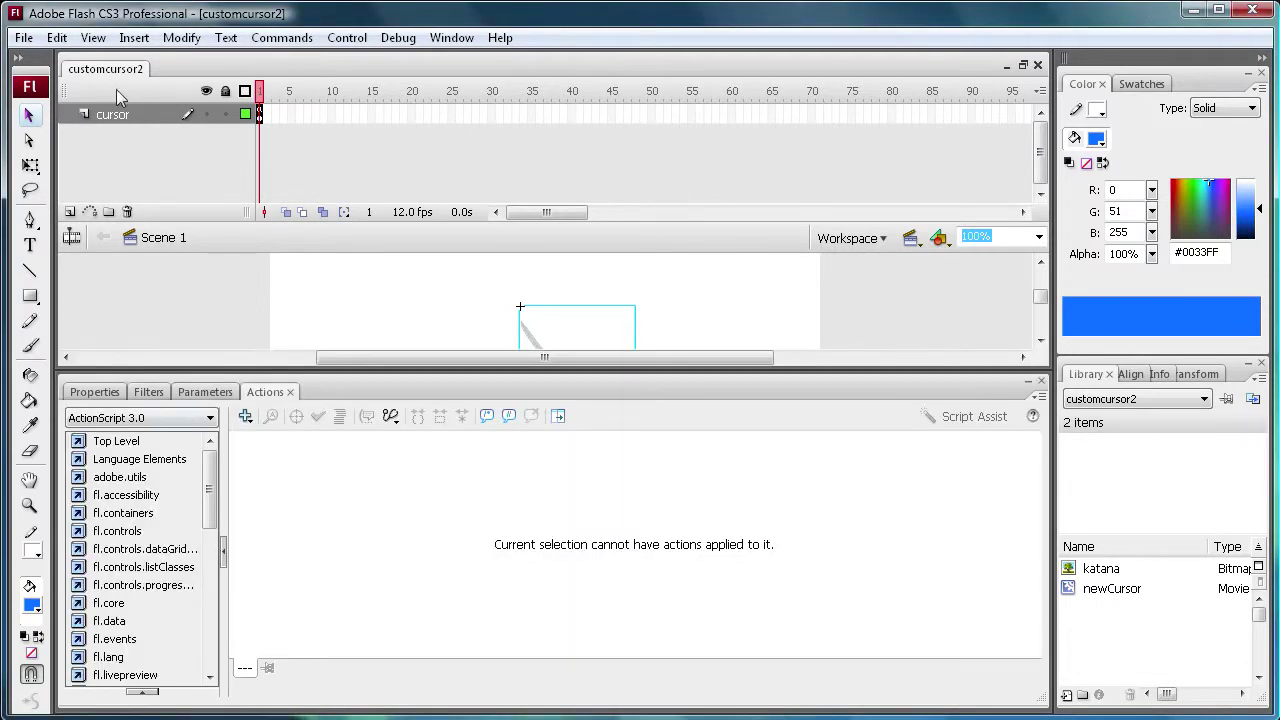
pyautogui.click(259, 114)
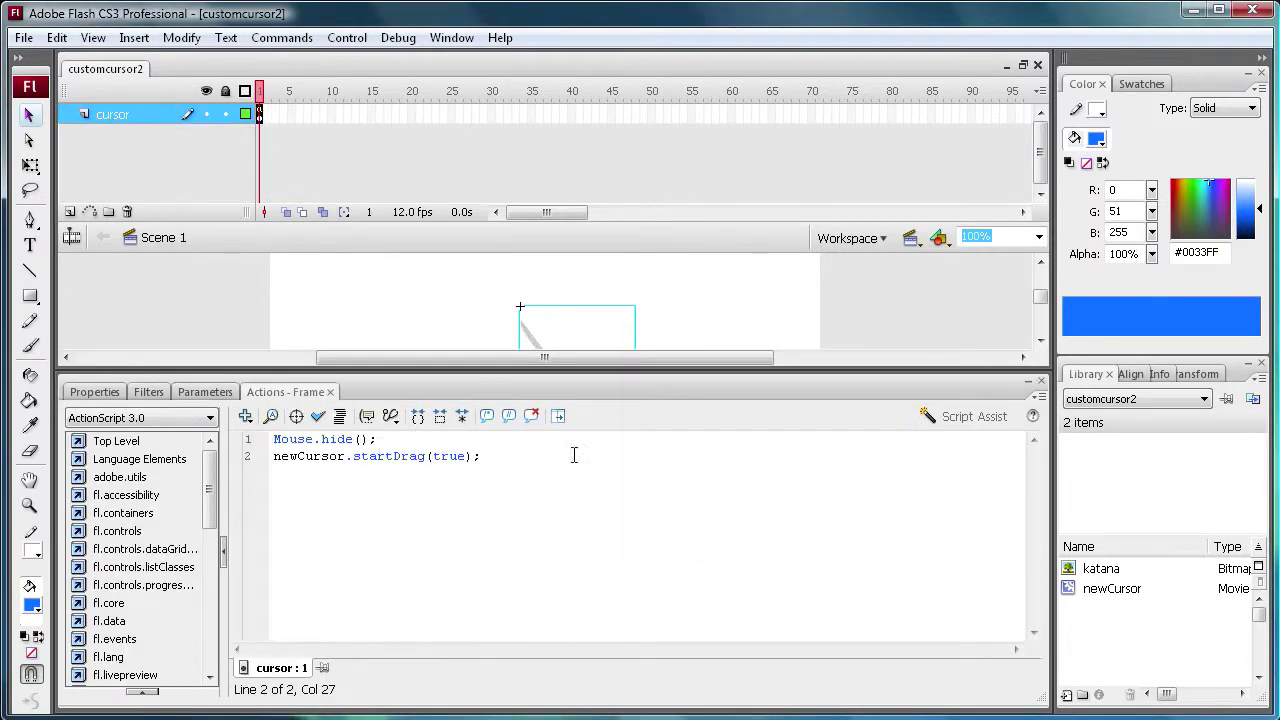
pyautogui.moveTo(574, 455); pyautogui.dragTo(240, 430)
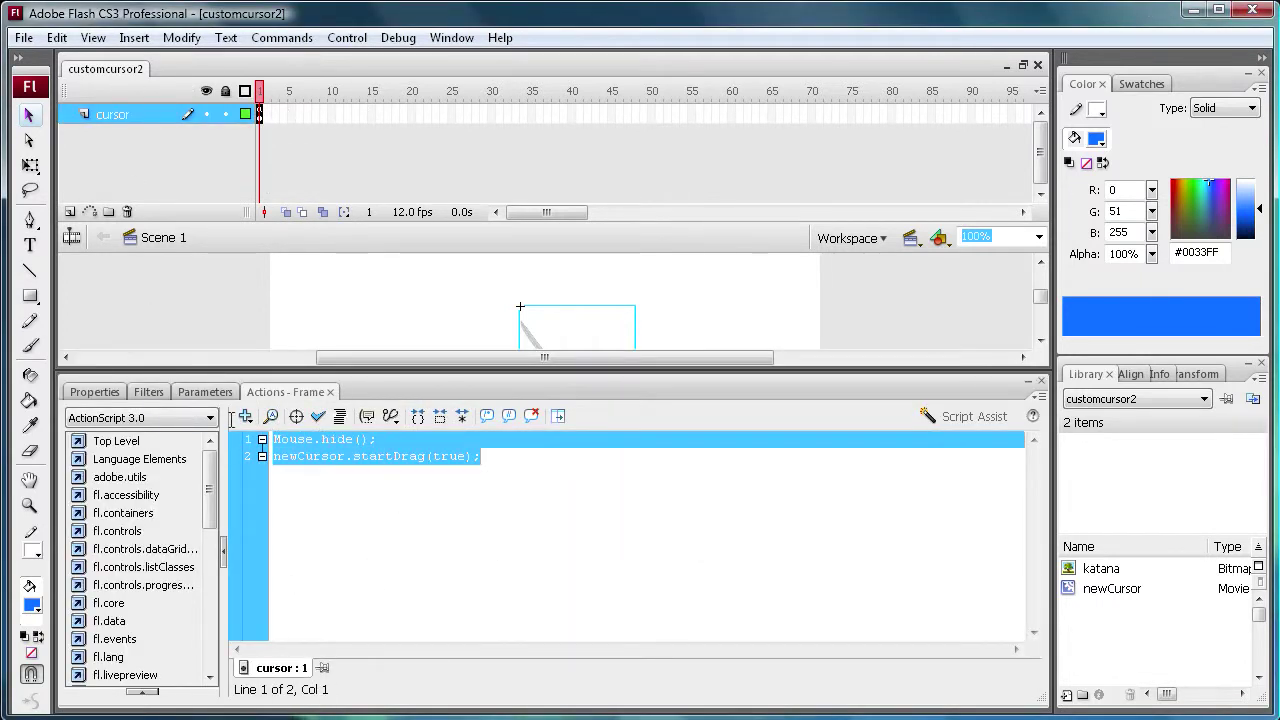
pyautogui.click(100, 392)
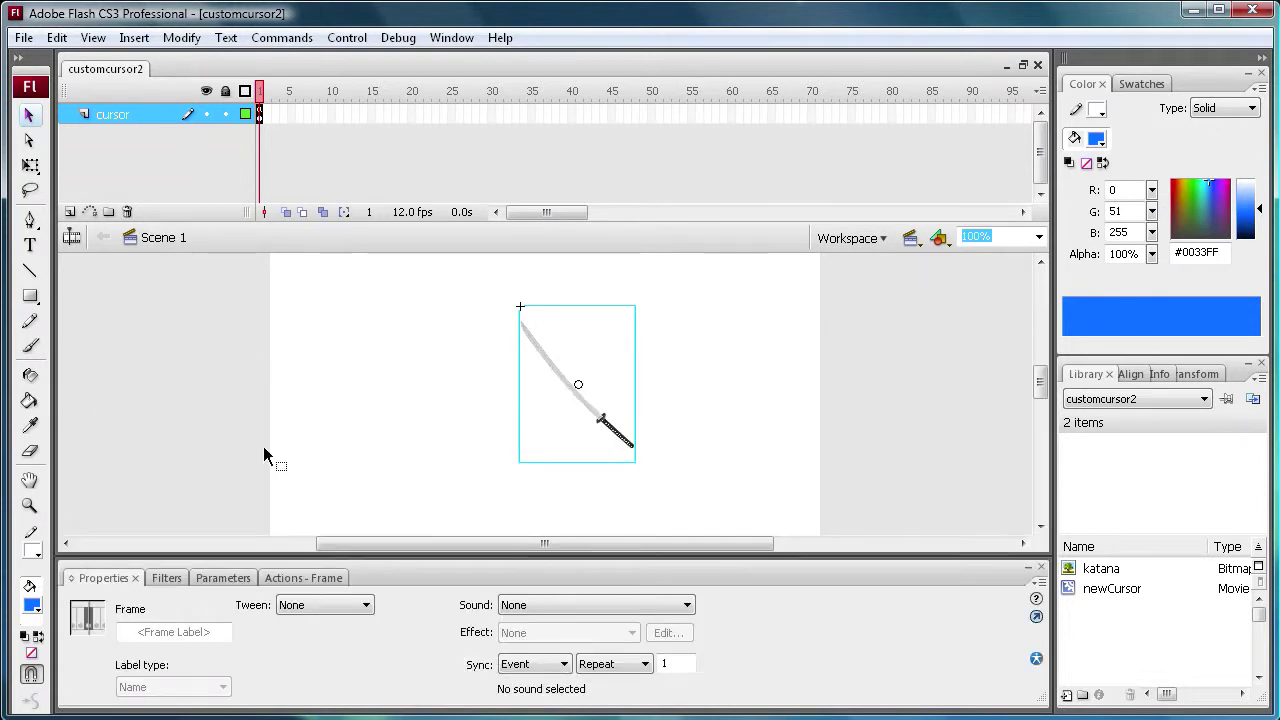
# Delete the katana bitmap and the newCursor movie clip from the Library.
pyautogui.click(1082, 570)
pyautogui.keyDown('shift'); pyautogui.click(1090, 590); pyautogui.keyUp('shift')
pyautogui.rightClick(1089, 591)
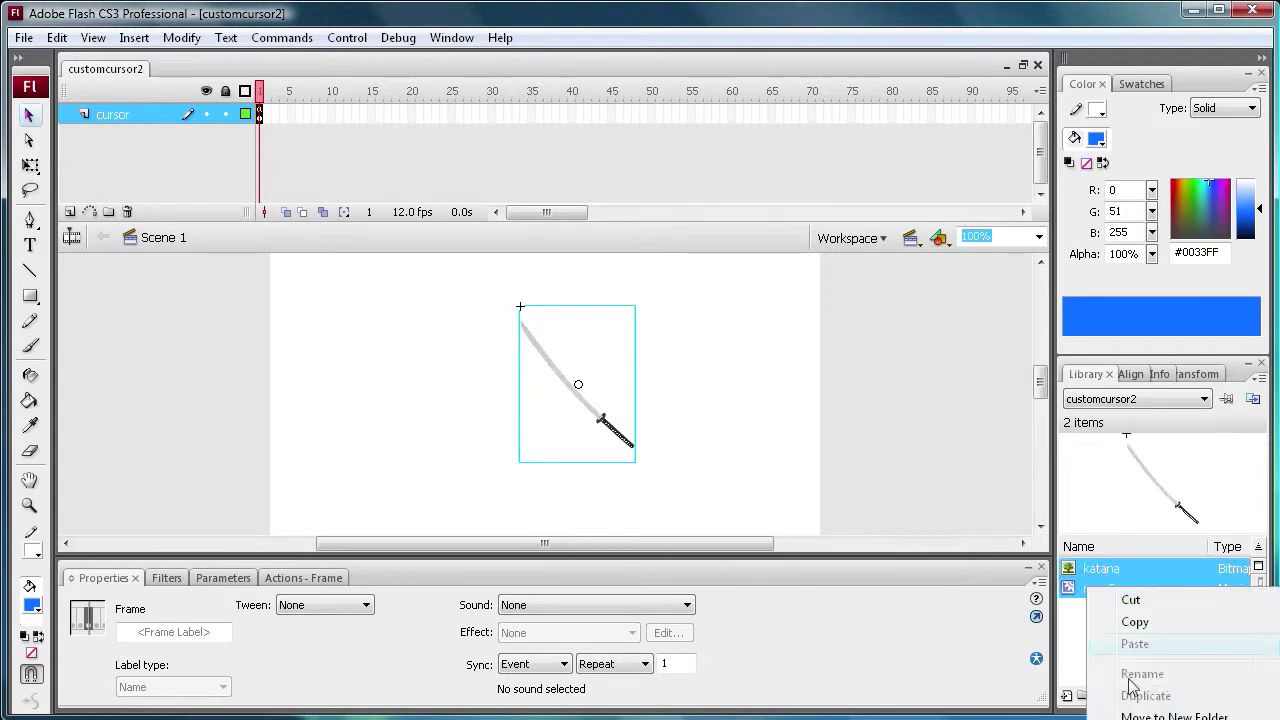
pyautogui.press('Delete')
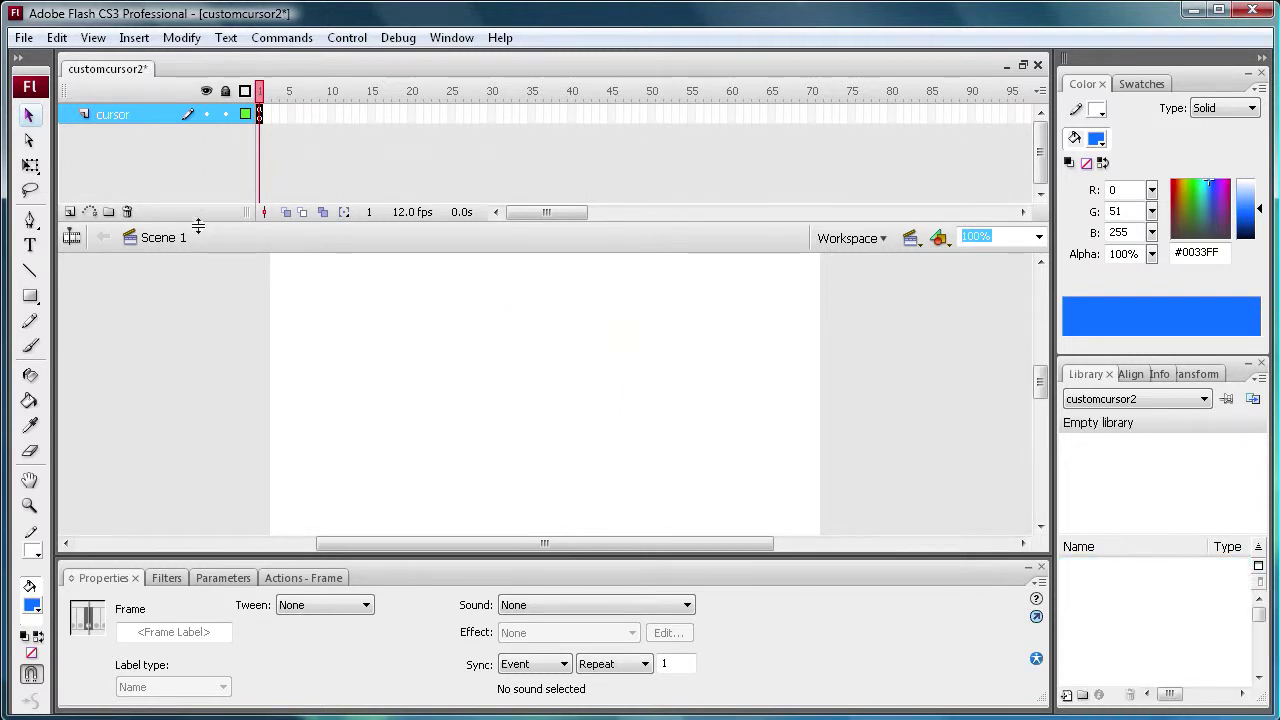
# Import custom-mouse_06, custom-mouse_09 and ring to the stage, then delete them from the stage.
pyautogui.click(23, 37)
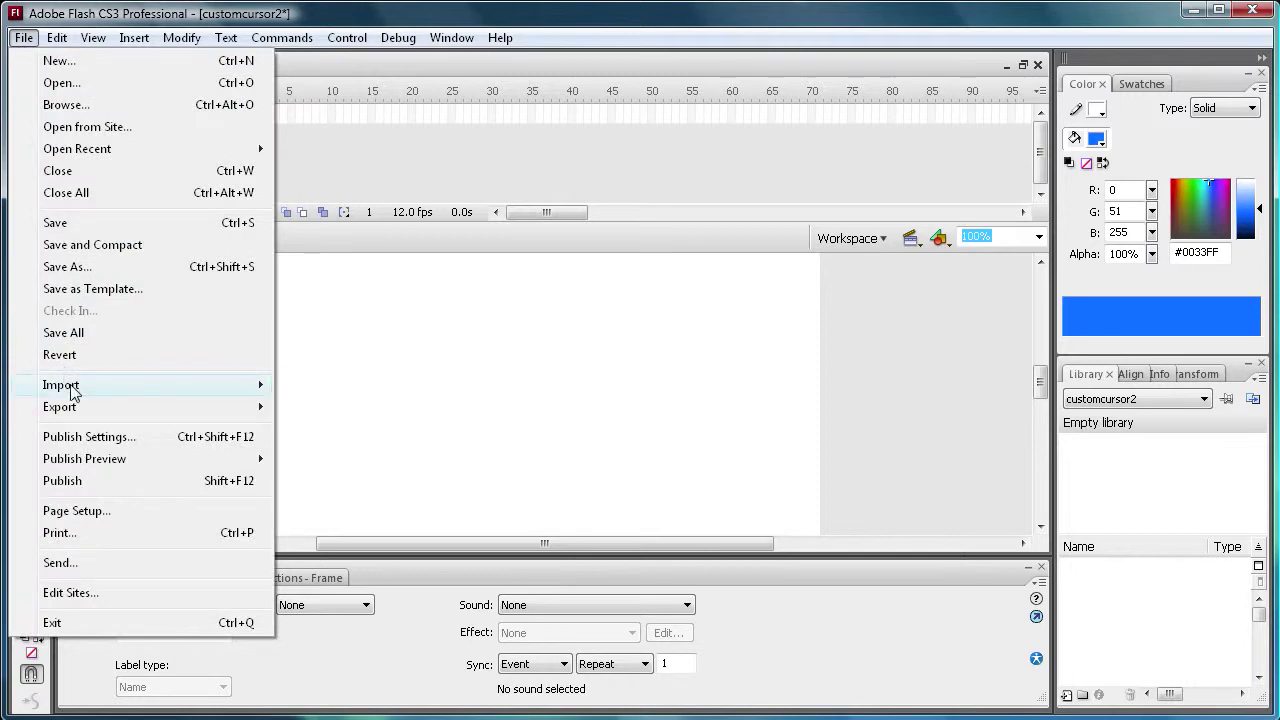
pyautogui.moveTo(72, 390)
pyautogui.click(349, 385)
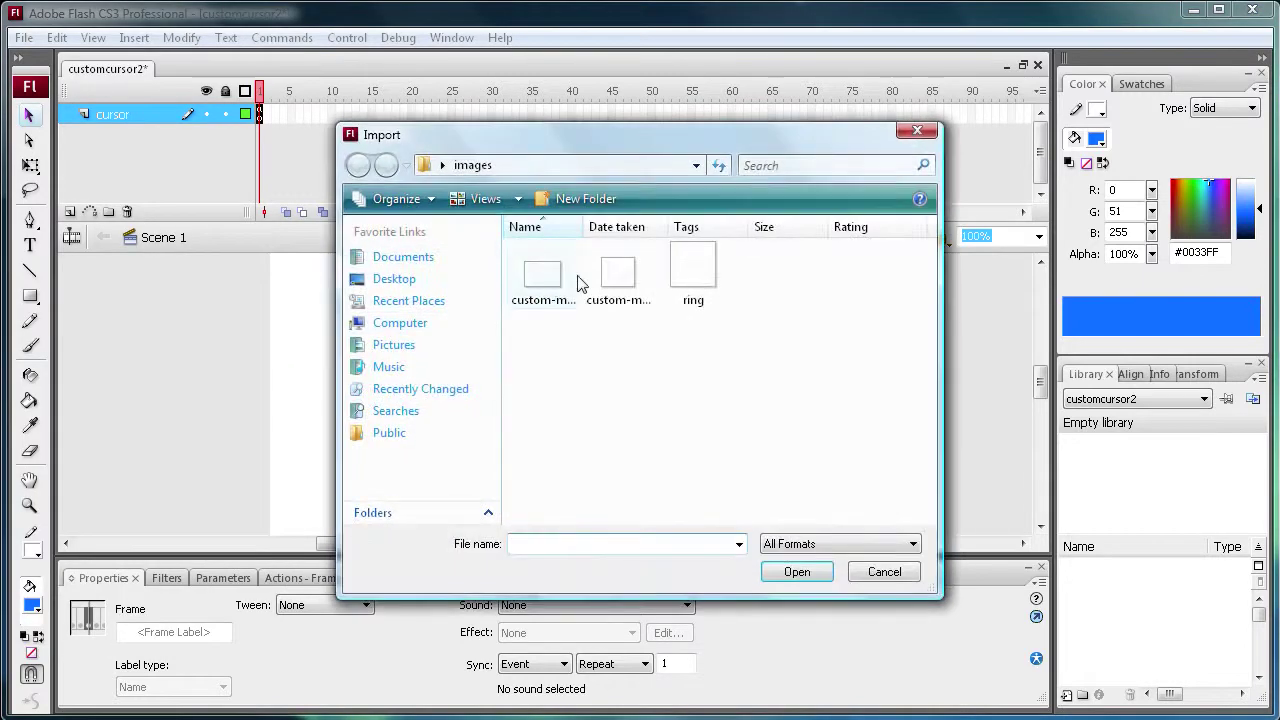
pyautogui.click(550, 285)
pyautogui.keyDown('ctrl'); pyautogui.click(618, 290); pyautogui.keyUp('ctrl')
pyautogui.keyDown('ctrl'); pyautogui.click(693, 280); pyautogui.keyUp('ctrl')
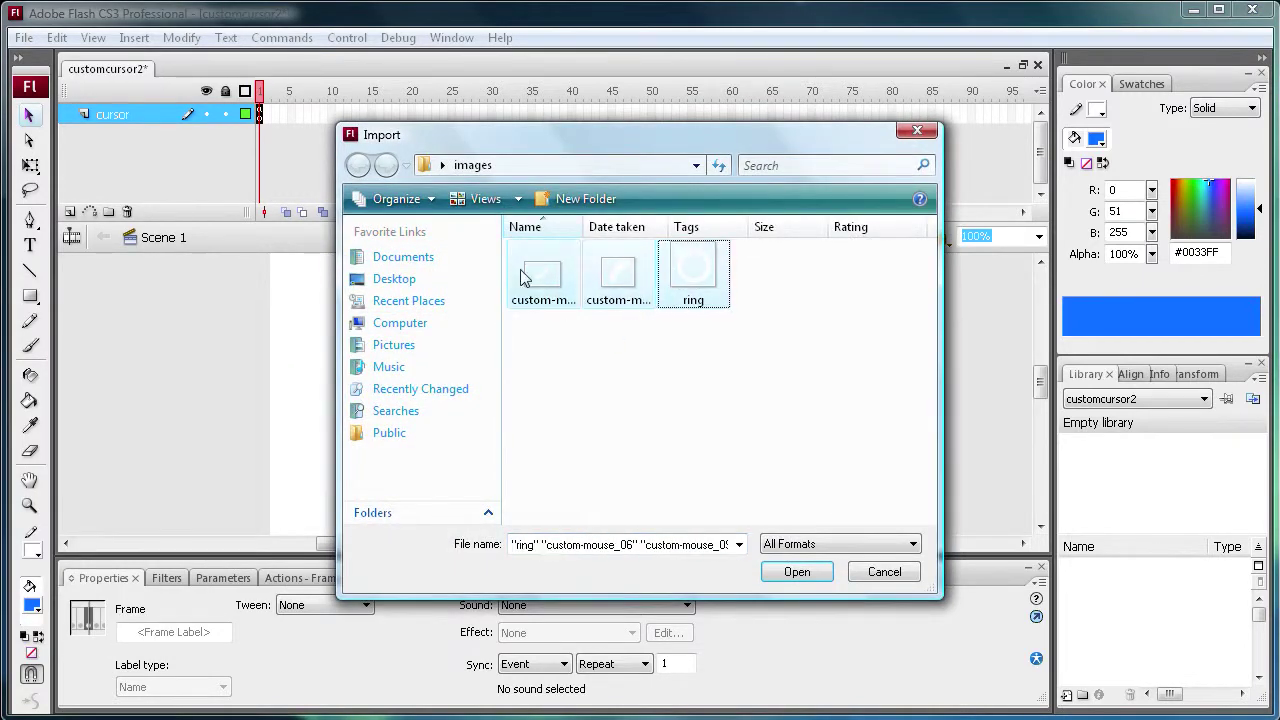
pyautogui.click(799, 573)
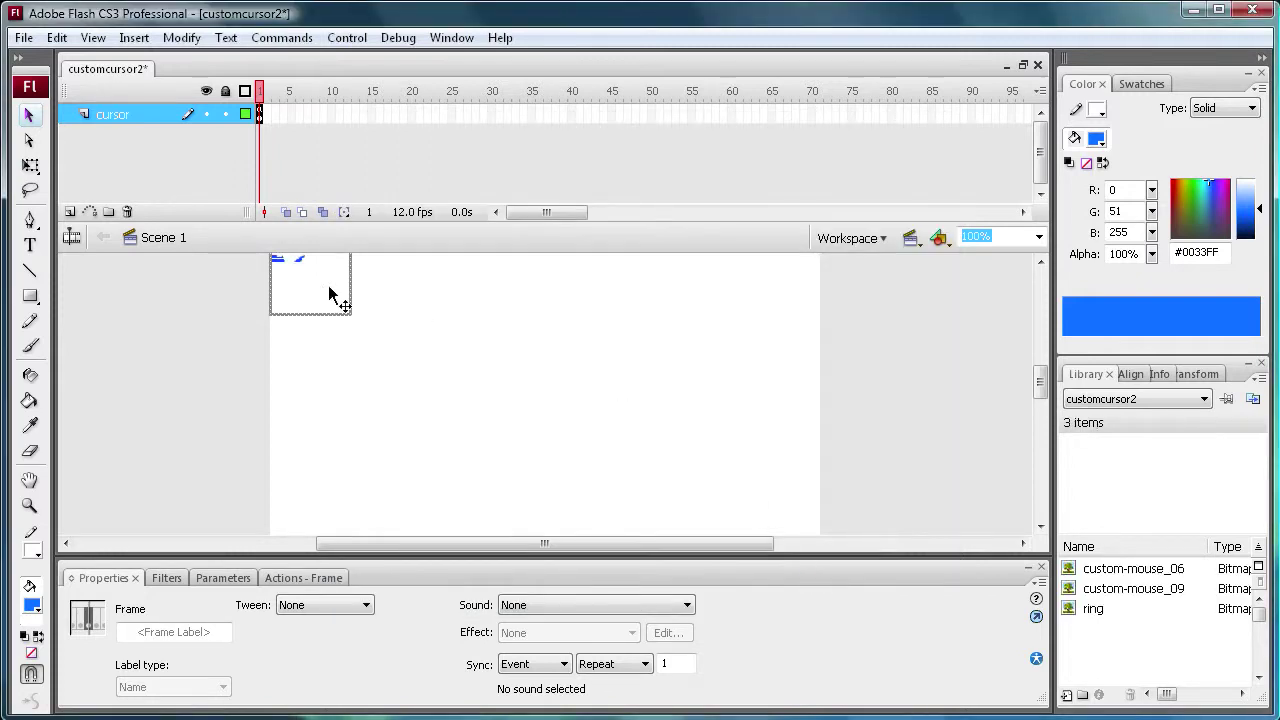
pyautogui.press('Delete')
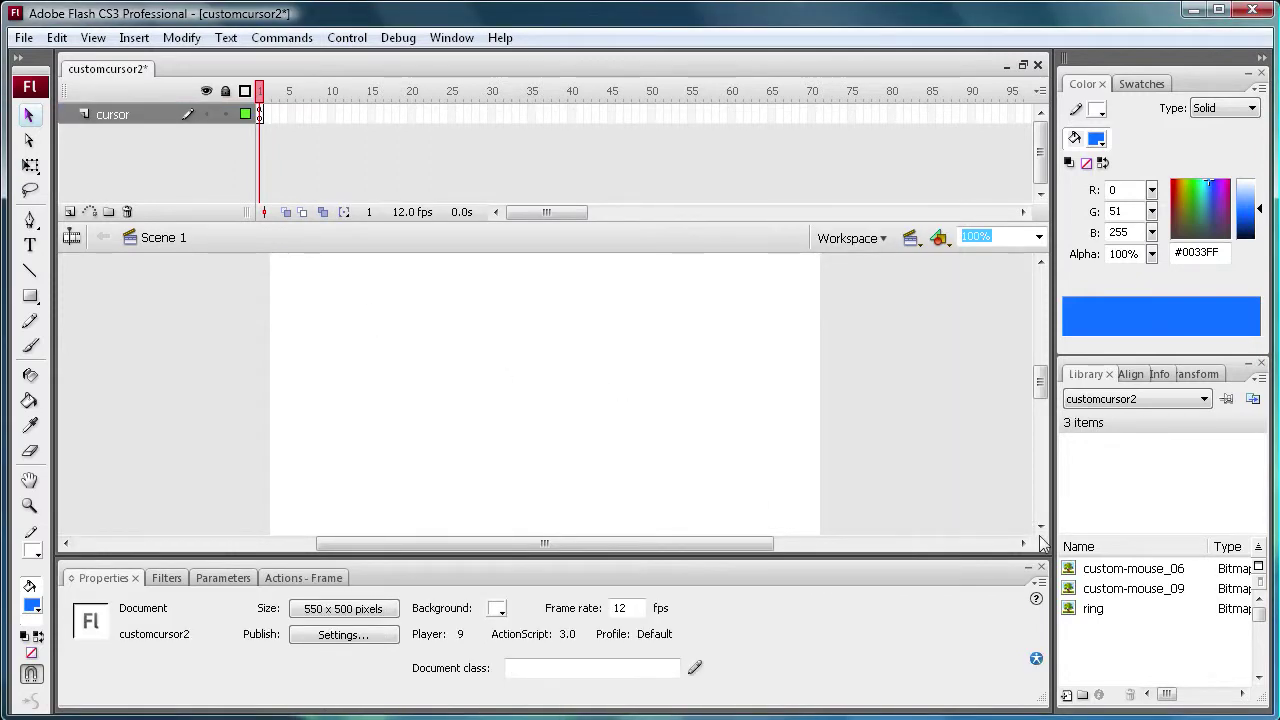
# Make the stage background black and preview the ring and arc bitmaps in the Library.
pyautogui.click(499, 612)
pyautogui.click(521, 667)
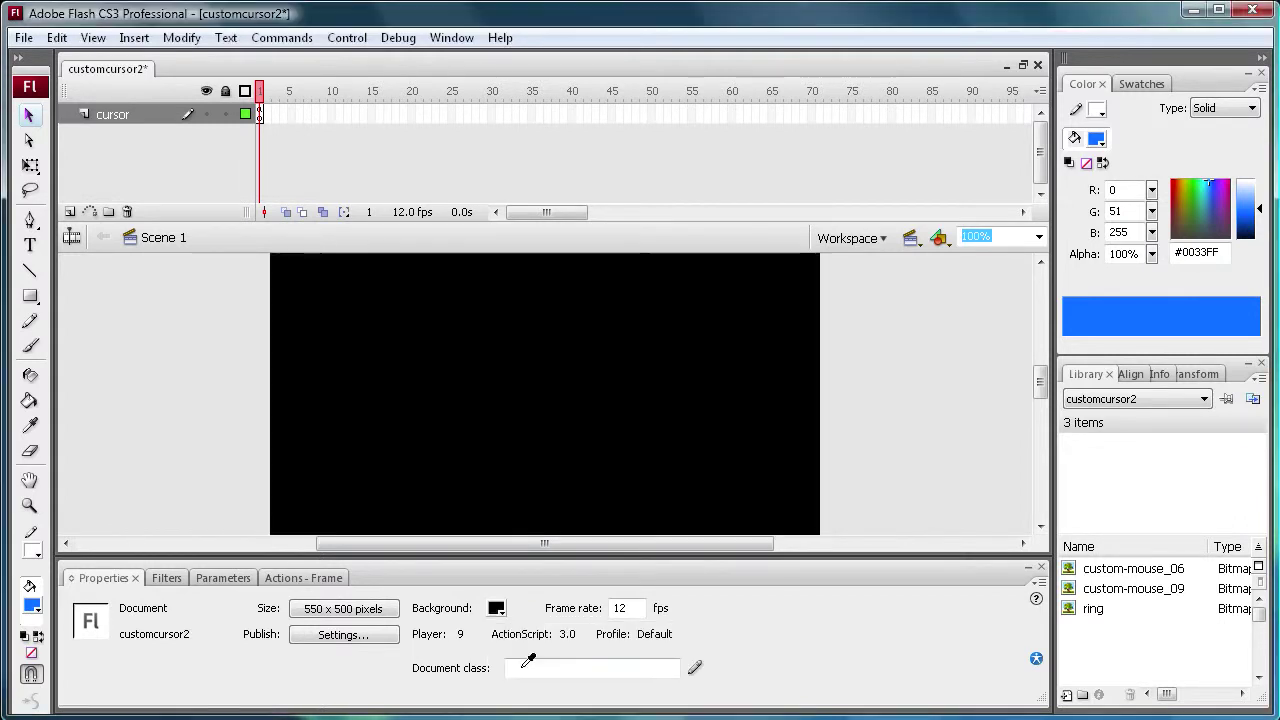
pyautogui.click(1114, 604)
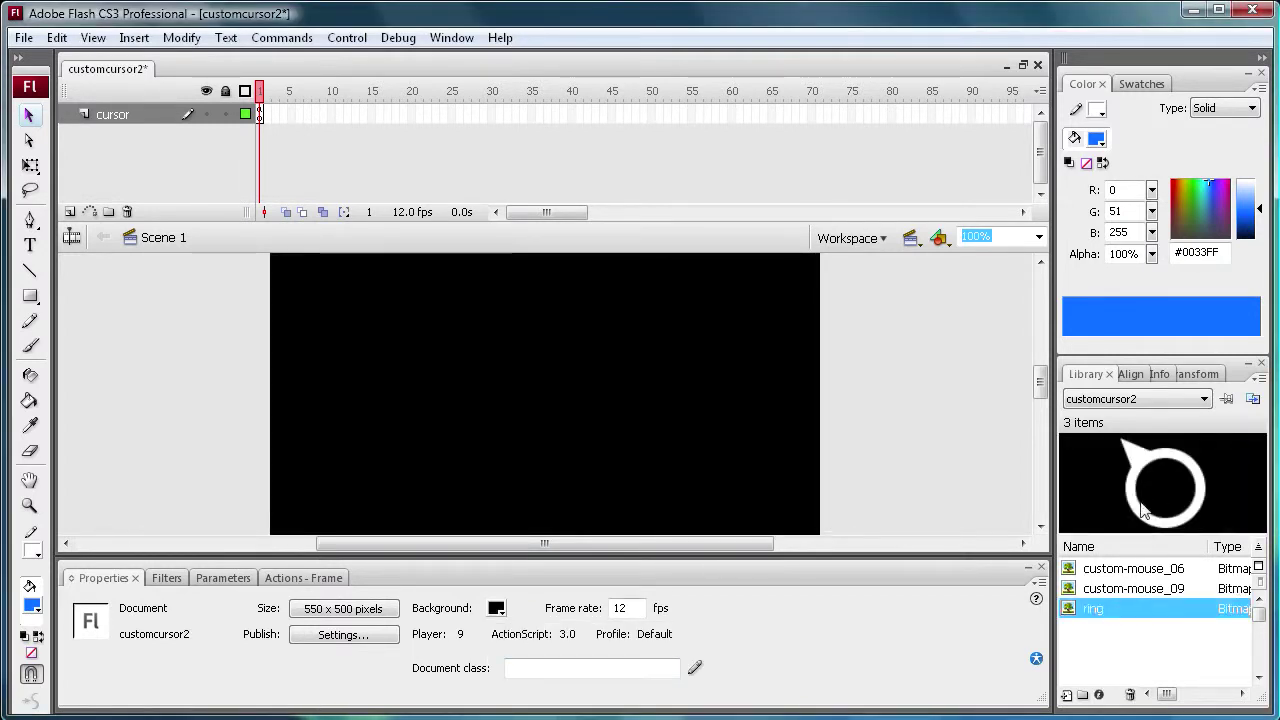
pyautogui.click(1104, 594)
pyautogui.click(1112, 570)
pyautogui.click(1114, 604)
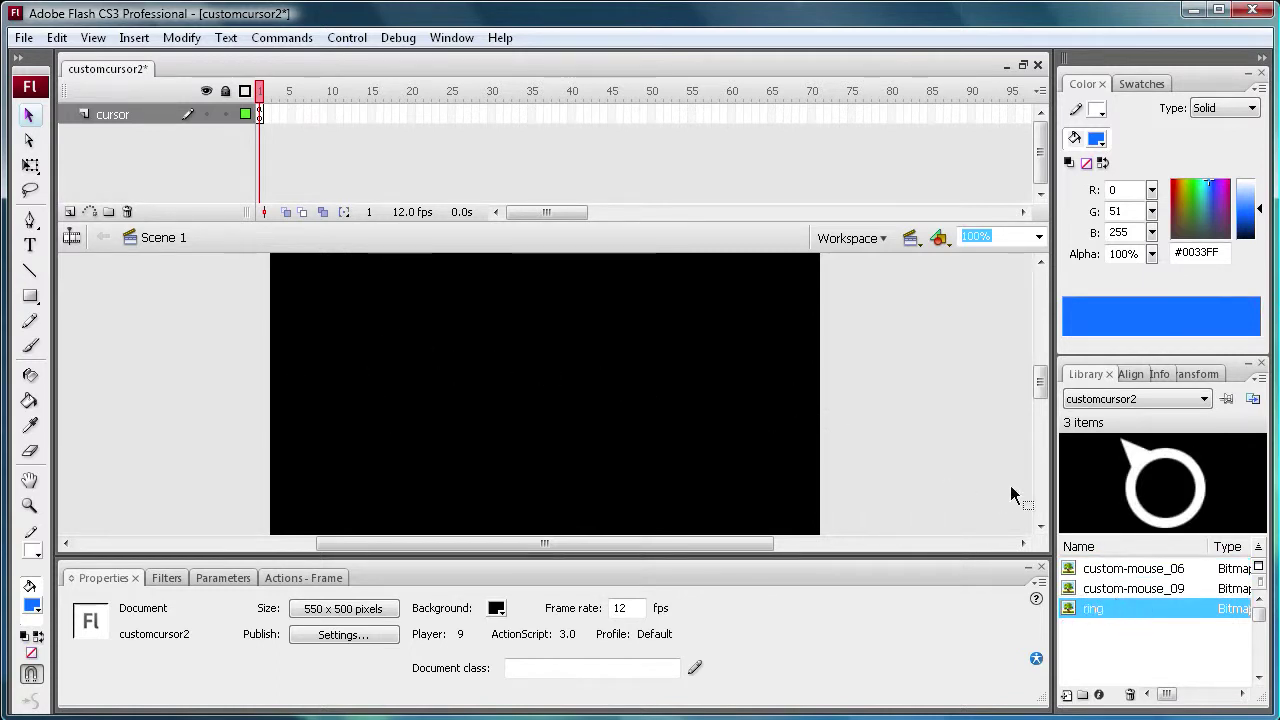
# Place the 80 × 80 ring bitmap near the stage centre.
pyautogui.moveTo(838, 508); pyautogui.dragTo(532, 374)
pyautogui.click(1100, 590)
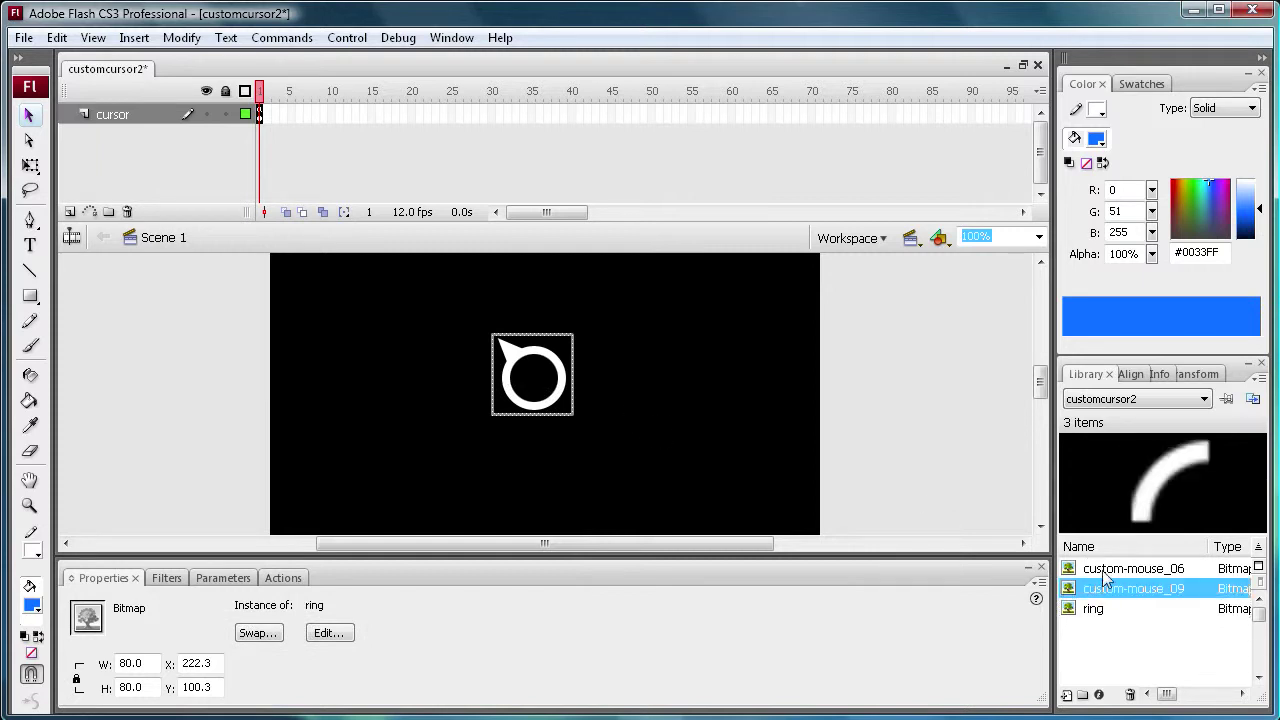
pyautogui.click(1108, 570)
pyautogui.click(1106, 590)
pyautogui.click(1108, 570)
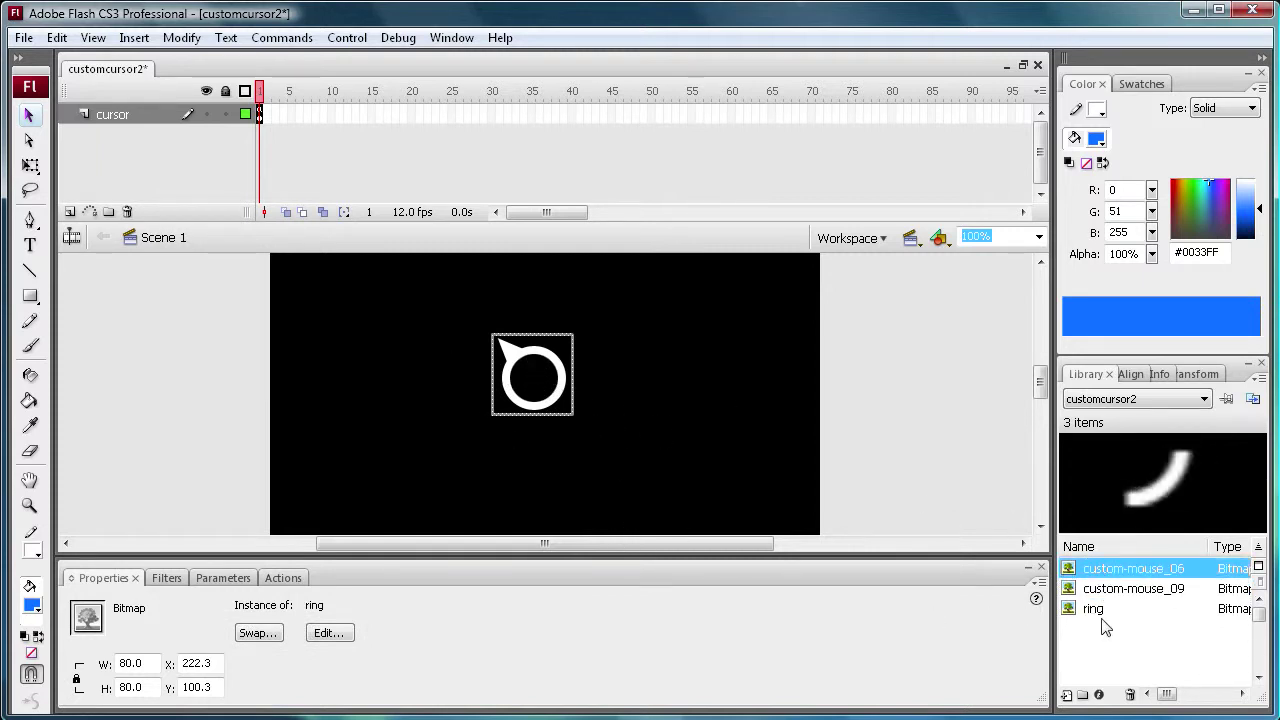
# Convert the ring into a movie clip named newCursor, with instance name newCursor.
pyautogui.click(518, 352)
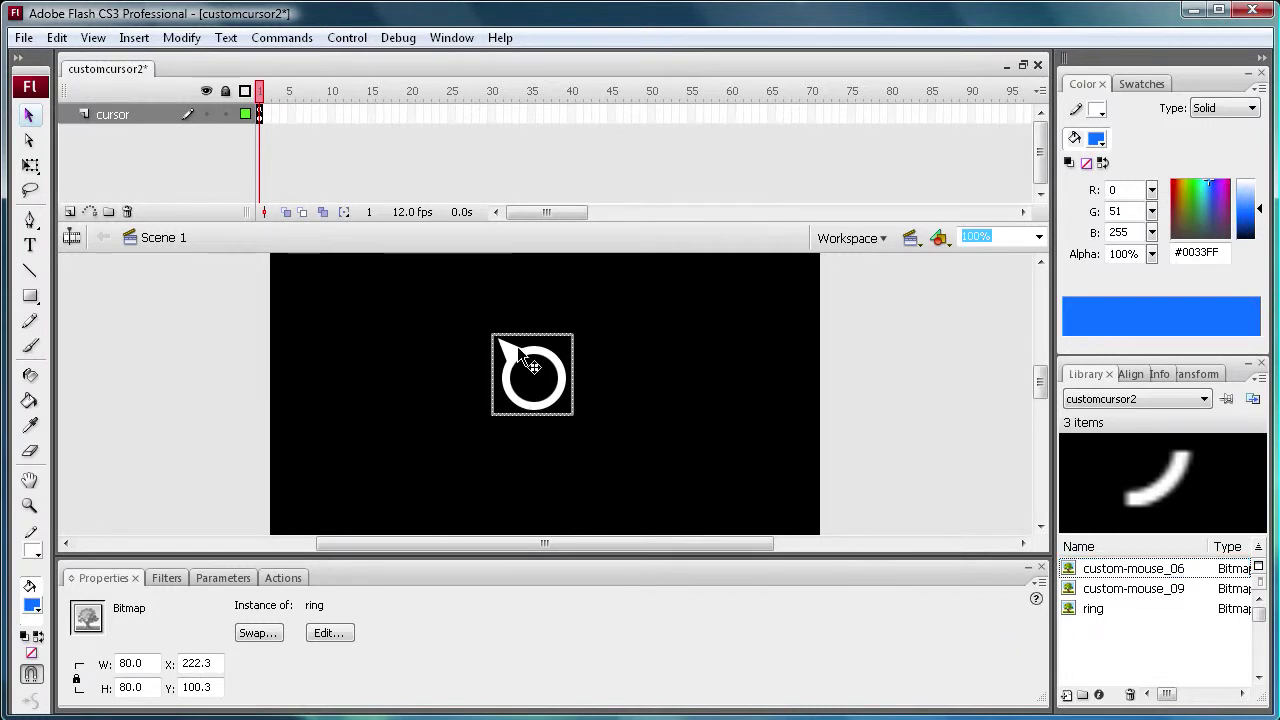
pyautogui.press('F8')
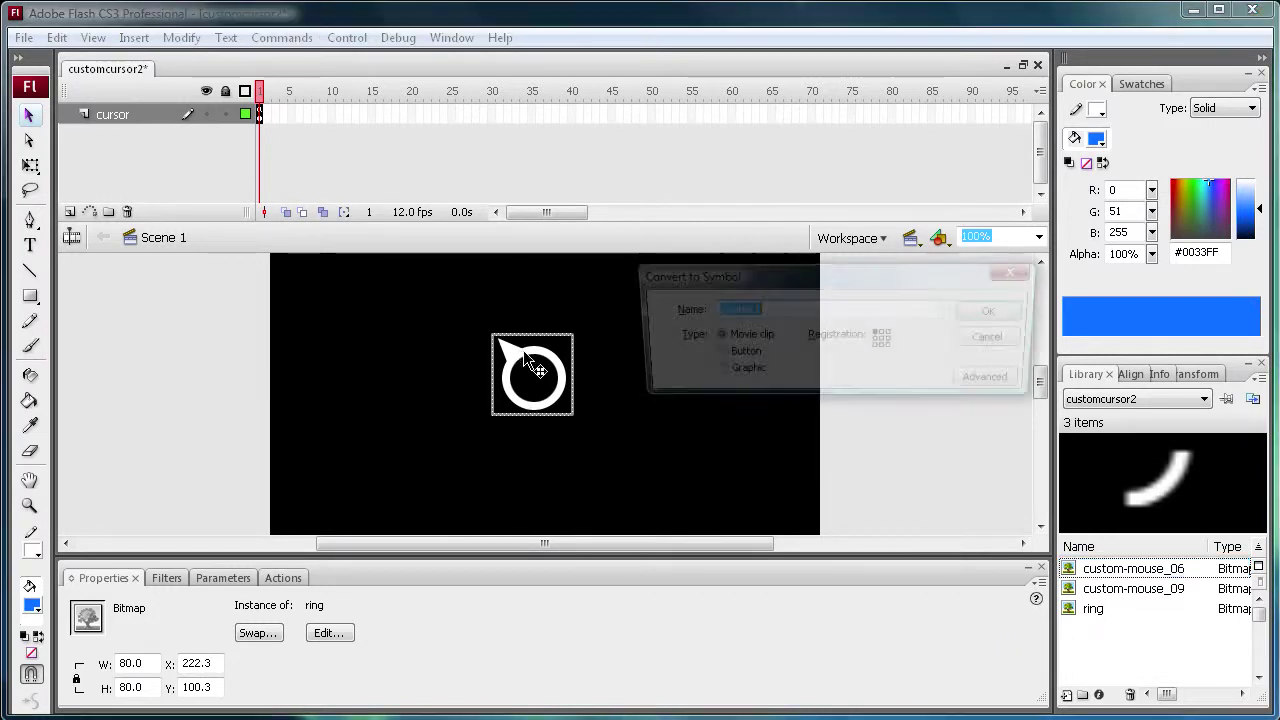
pyautogui.write('newCursor')
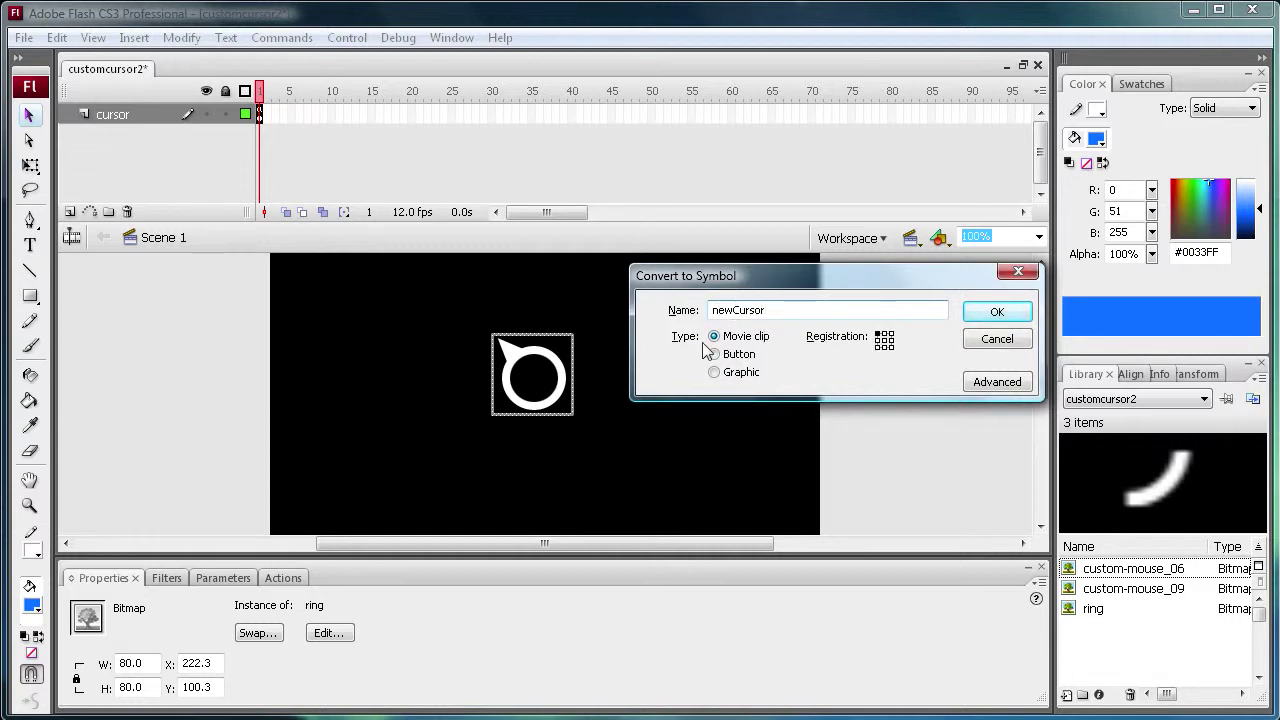
pyautogui.click(995, 313)
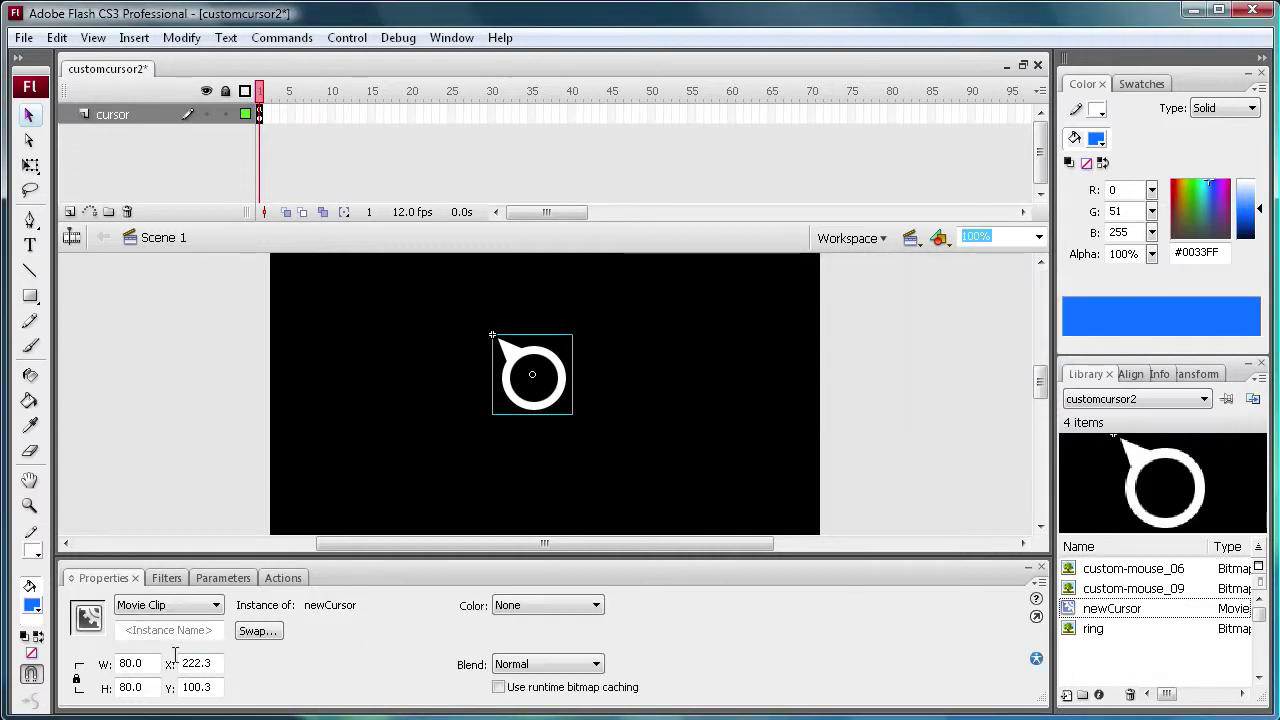
pyautogui.click(183, 632)
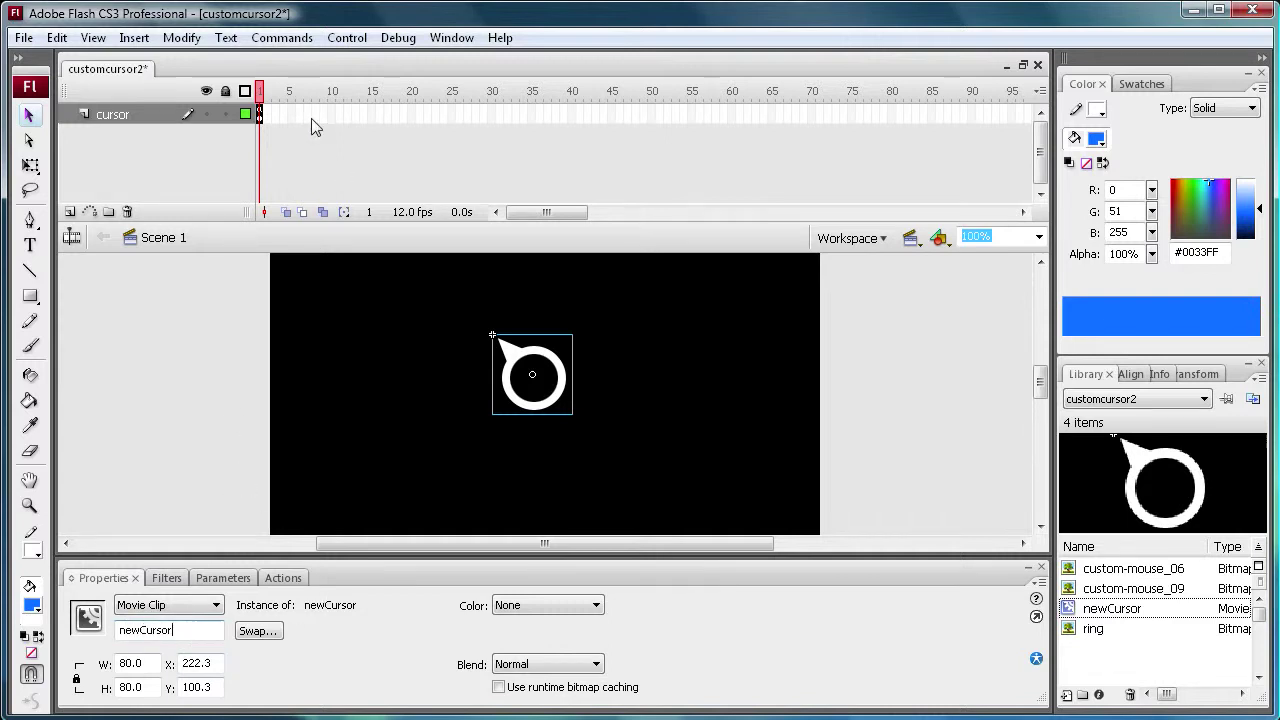
# Test the movie, then close the test window.
pyautogui.click(349, 40)
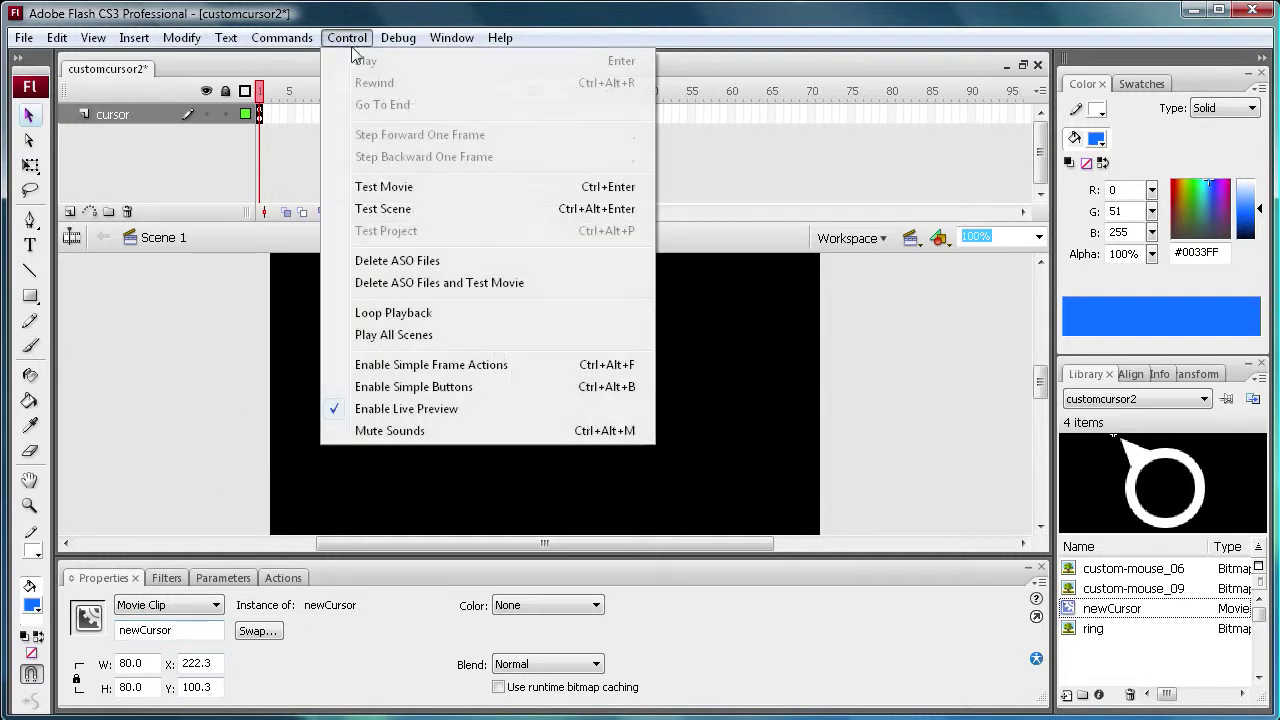
pyautogui.click(390, 187)
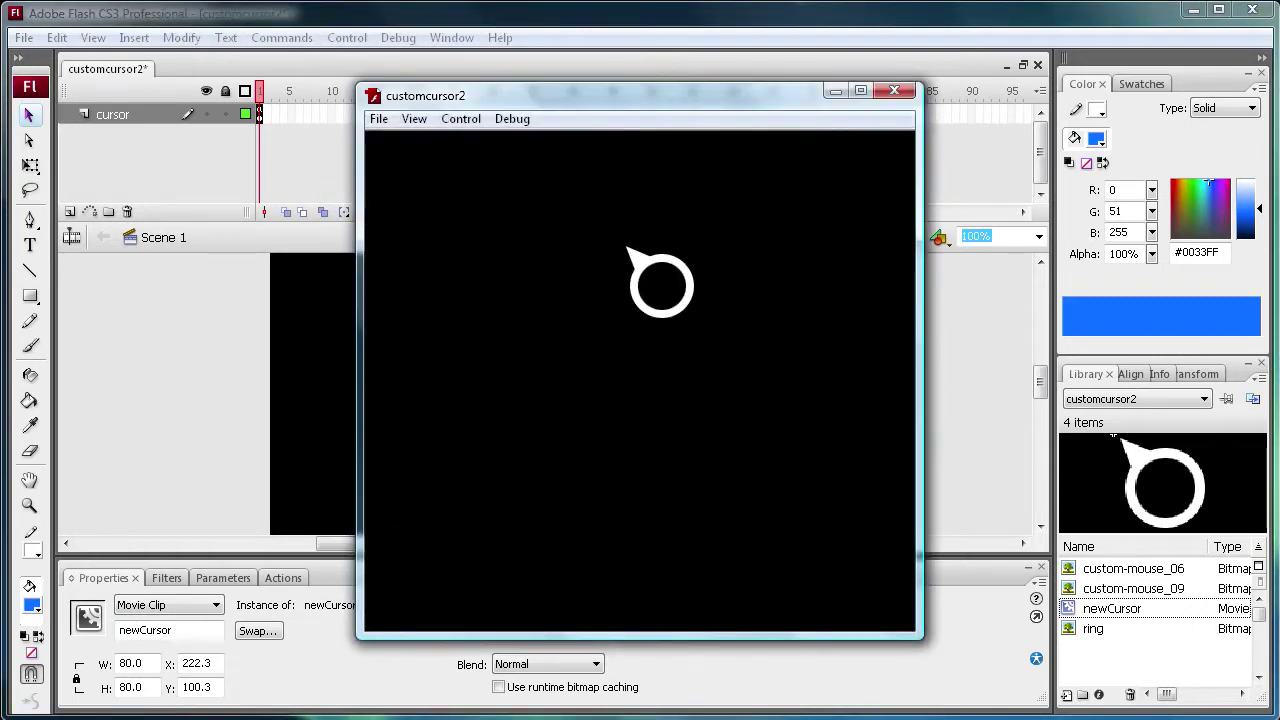
pyautogui.click(894, 90)
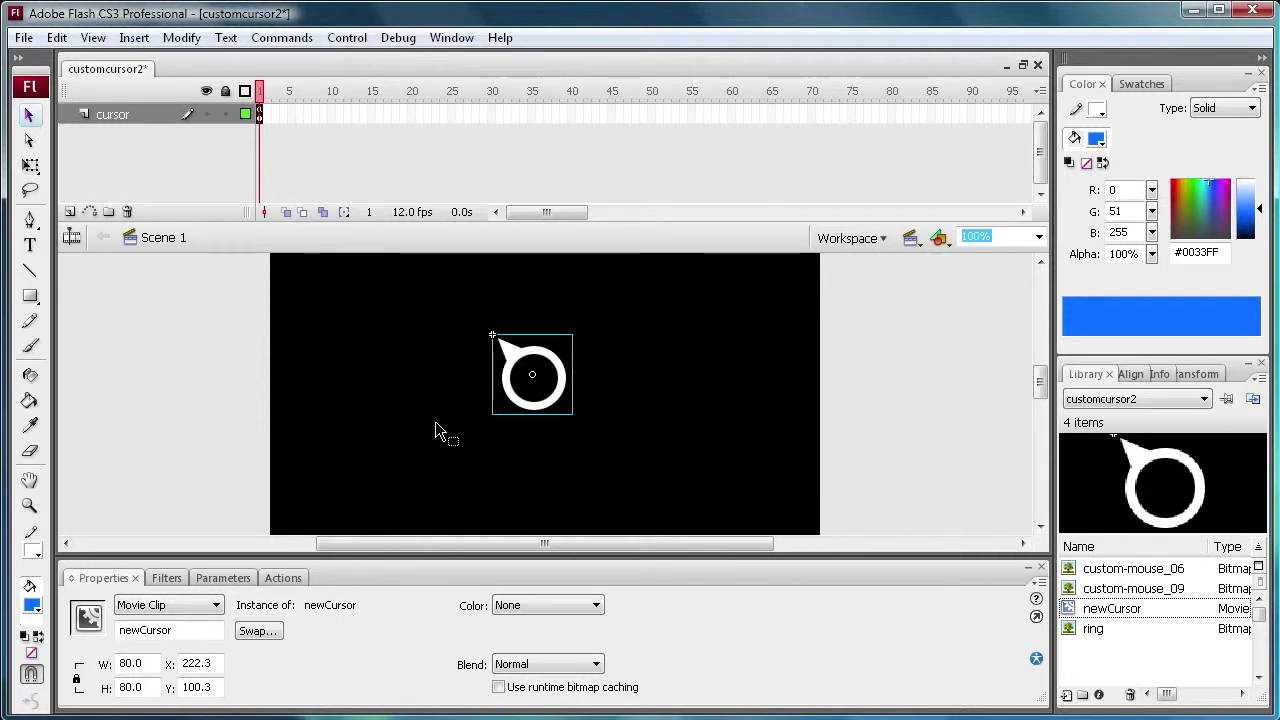
# Position the newCursor clip at X 248.9, Y 196.5 and reselect it on stage.
pyautogui.doubleClick(208, 663)
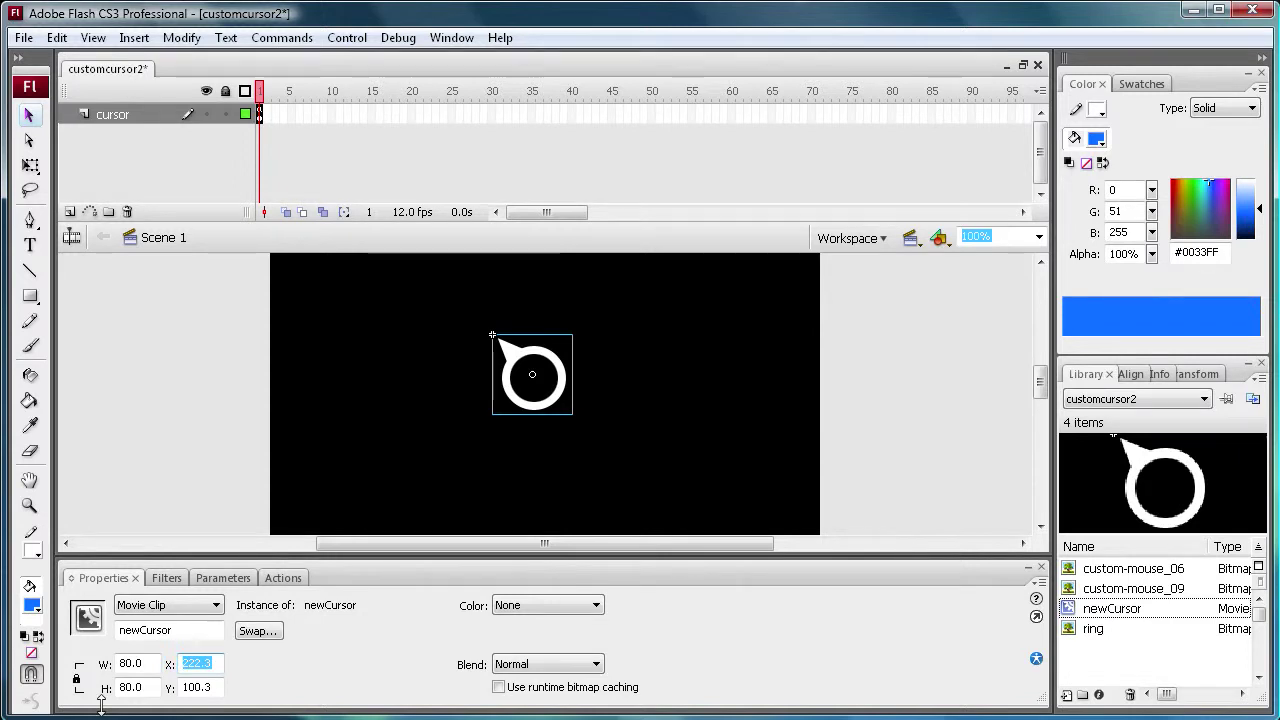
pyautogui.write('248')
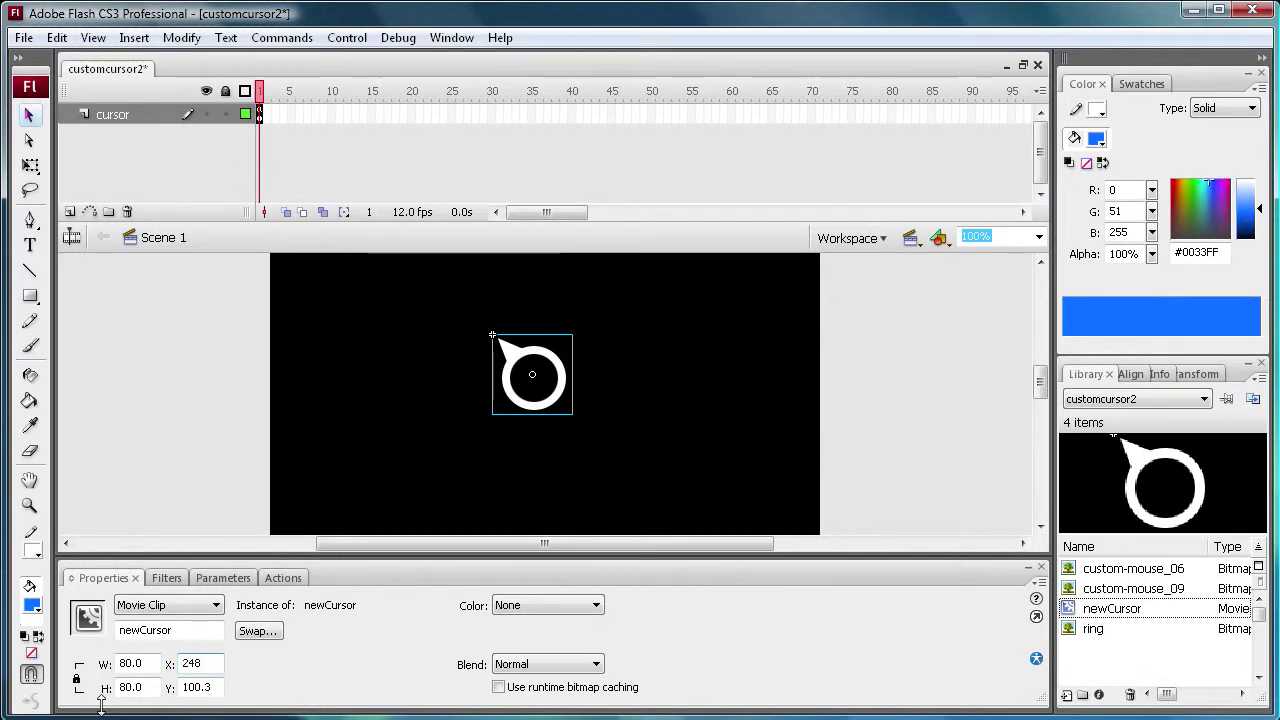
pyautogui.write('.9')
pyautogui.doubleClick(182, 687)
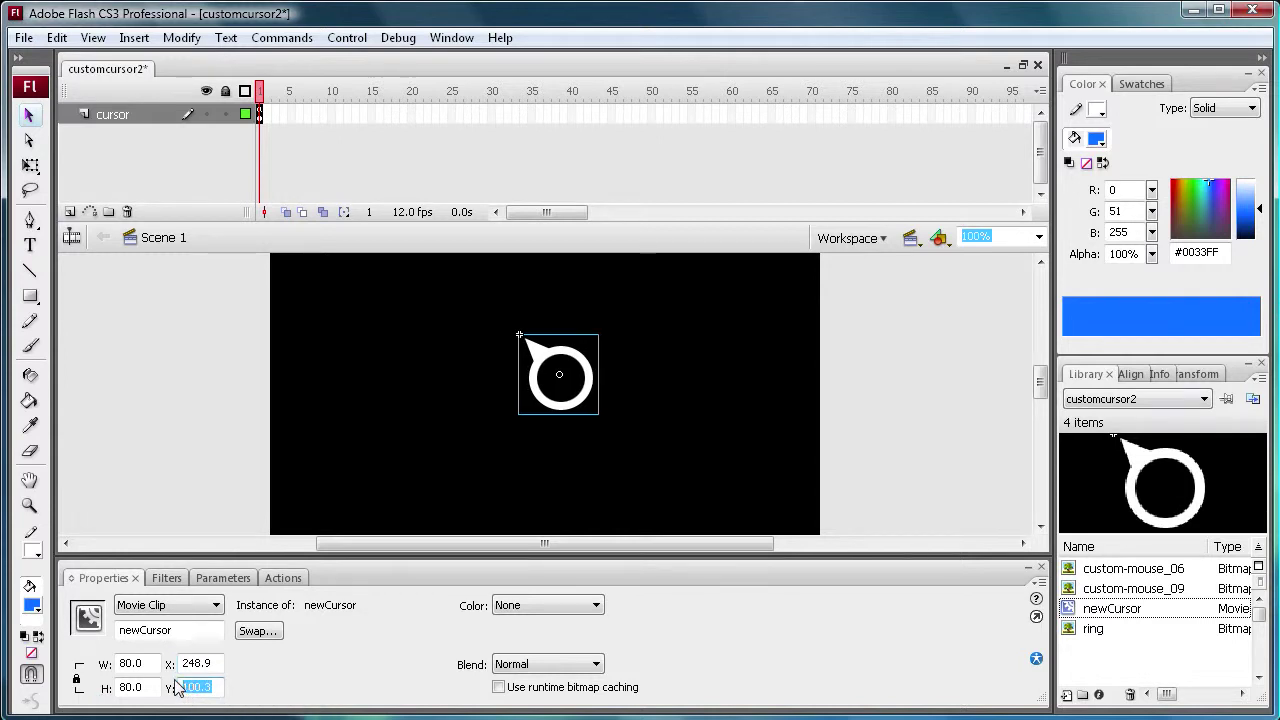
pyautogui.write('196.5')
pyautogui.click(646, 433)
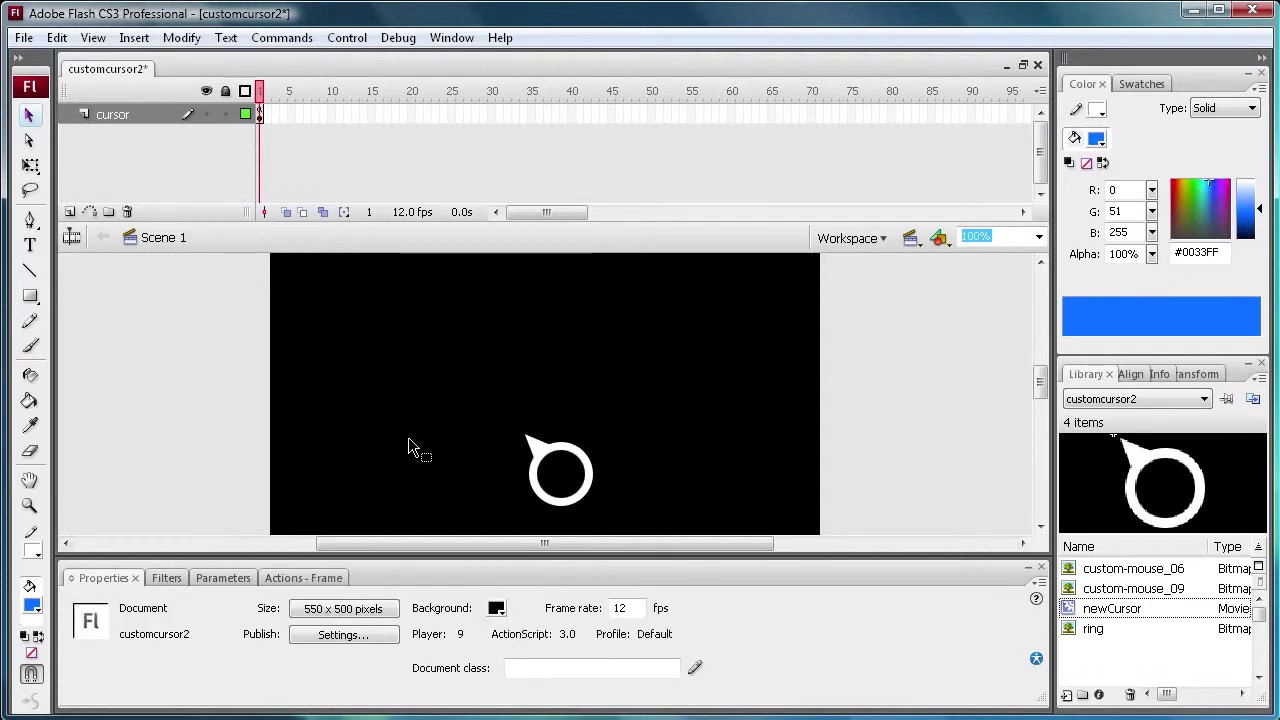
pyautogui.scroll(-5, 564, 406)
pyautogui.scroll(3, 568, 349)
pyautogui.click(568, 349)
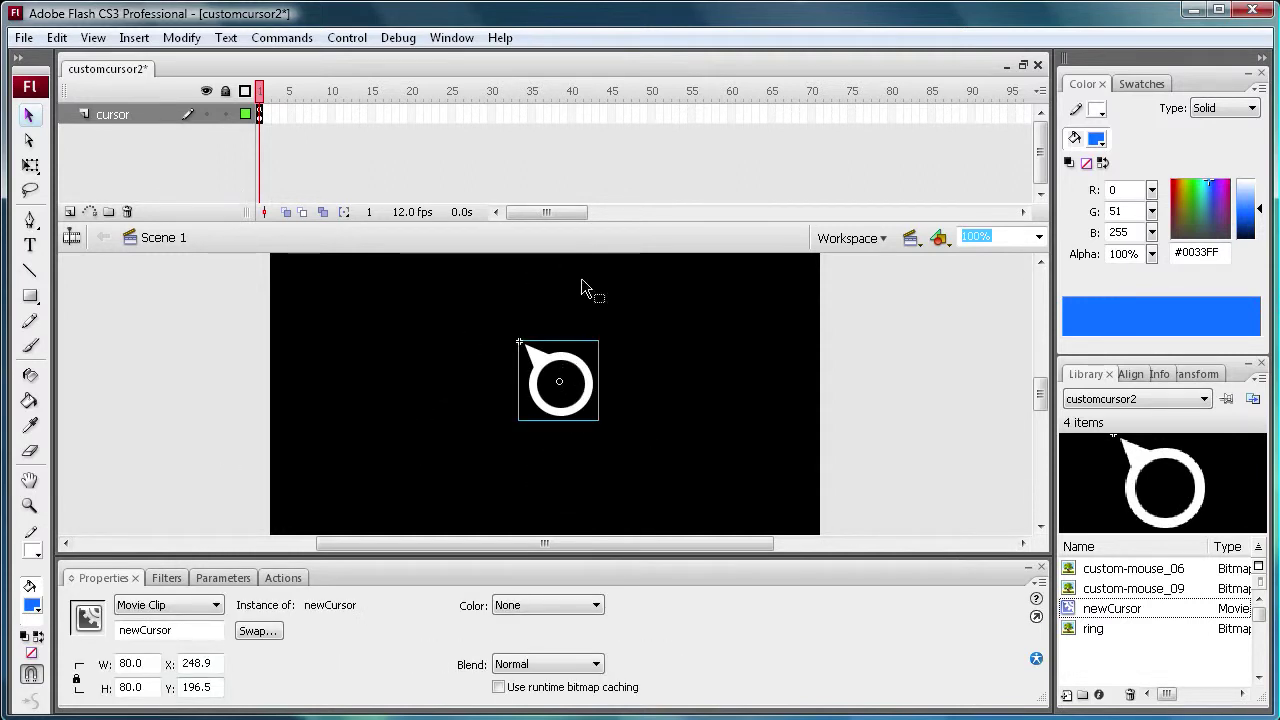
# Edit newCursor and offset its ring bitmap to X -5.9, Y -4.2.
pyautogui.doubleClick(571, 362)
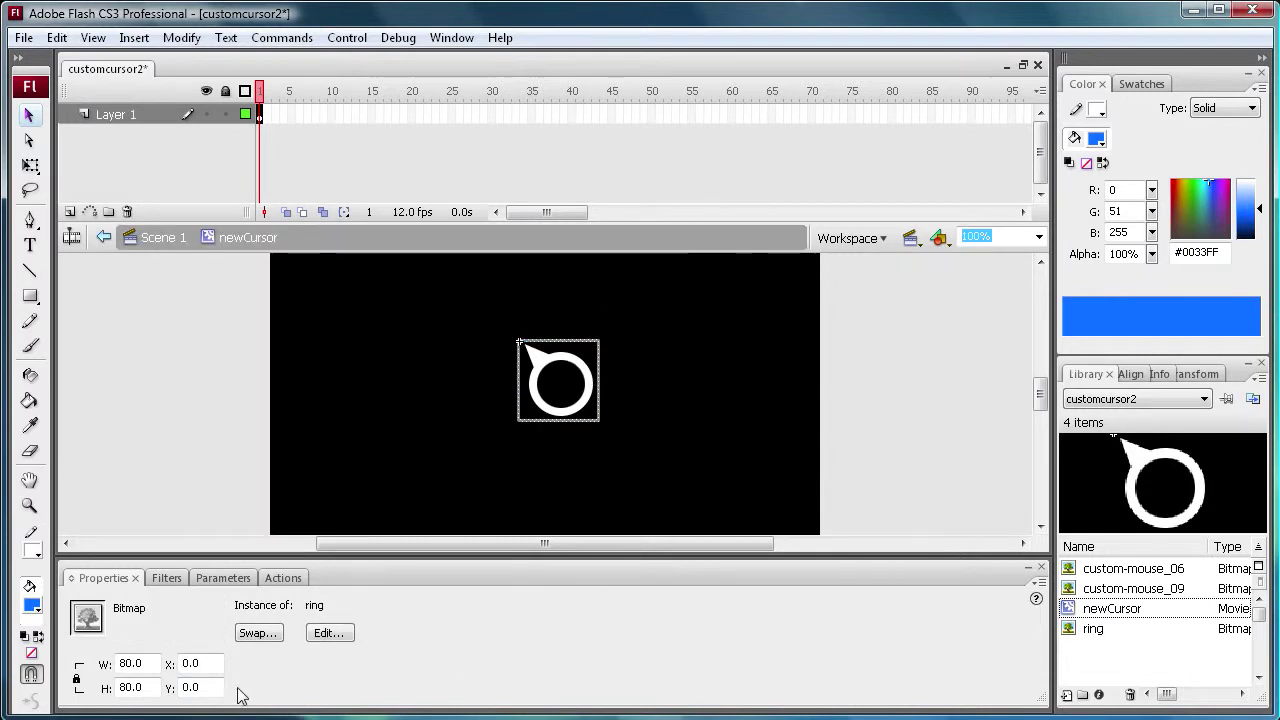
pyautogui.doubleClick(186, 664)
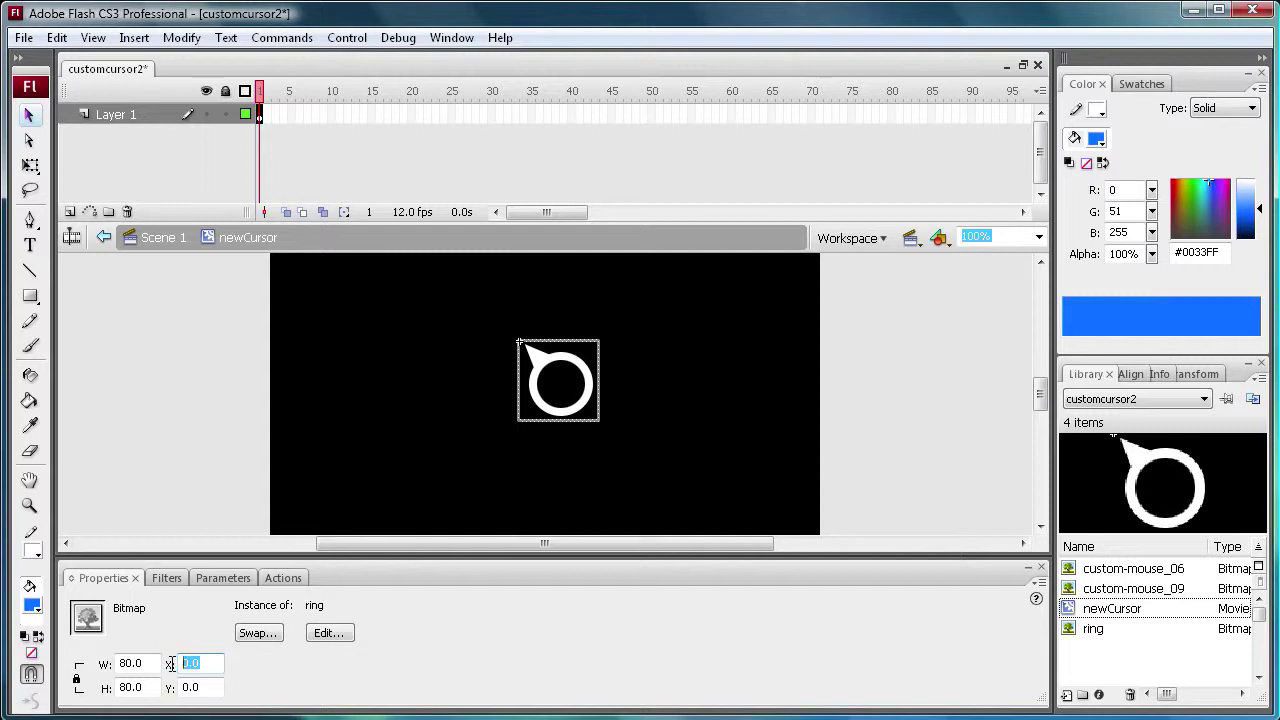
pyautogui.write('-5.9')
pyautogui.press('Tab')
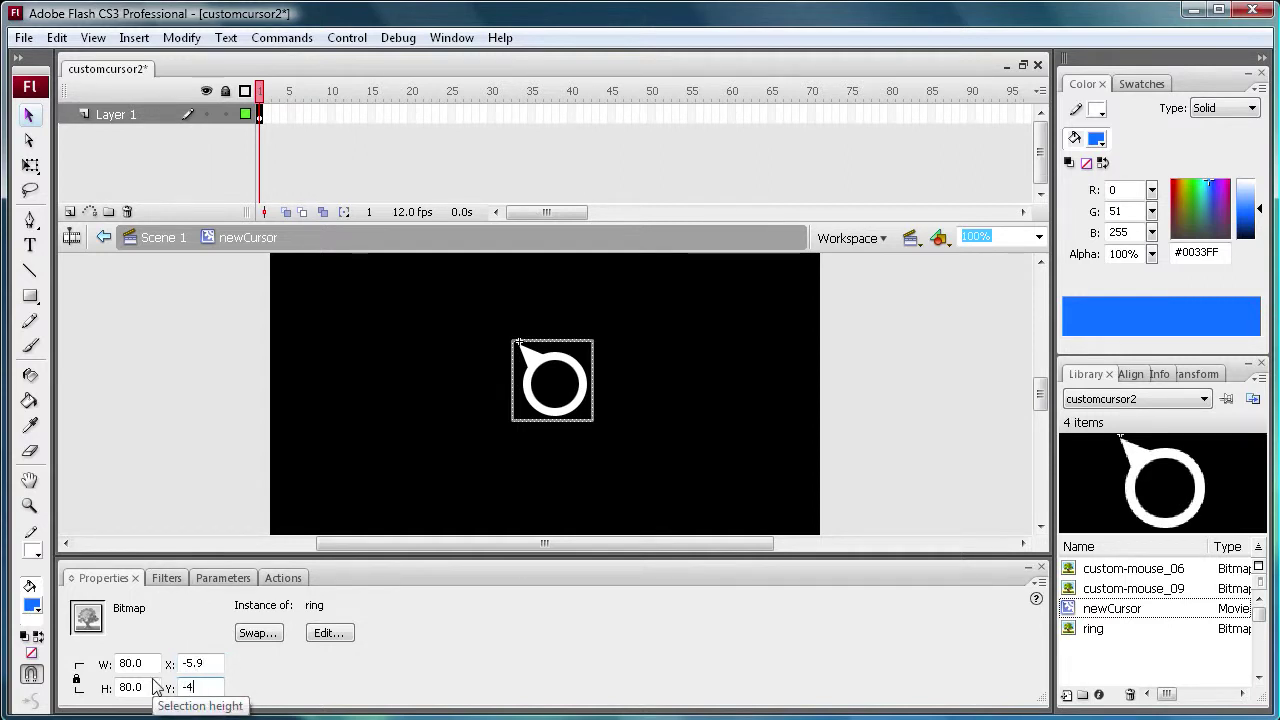
pyautogui.press('Return')
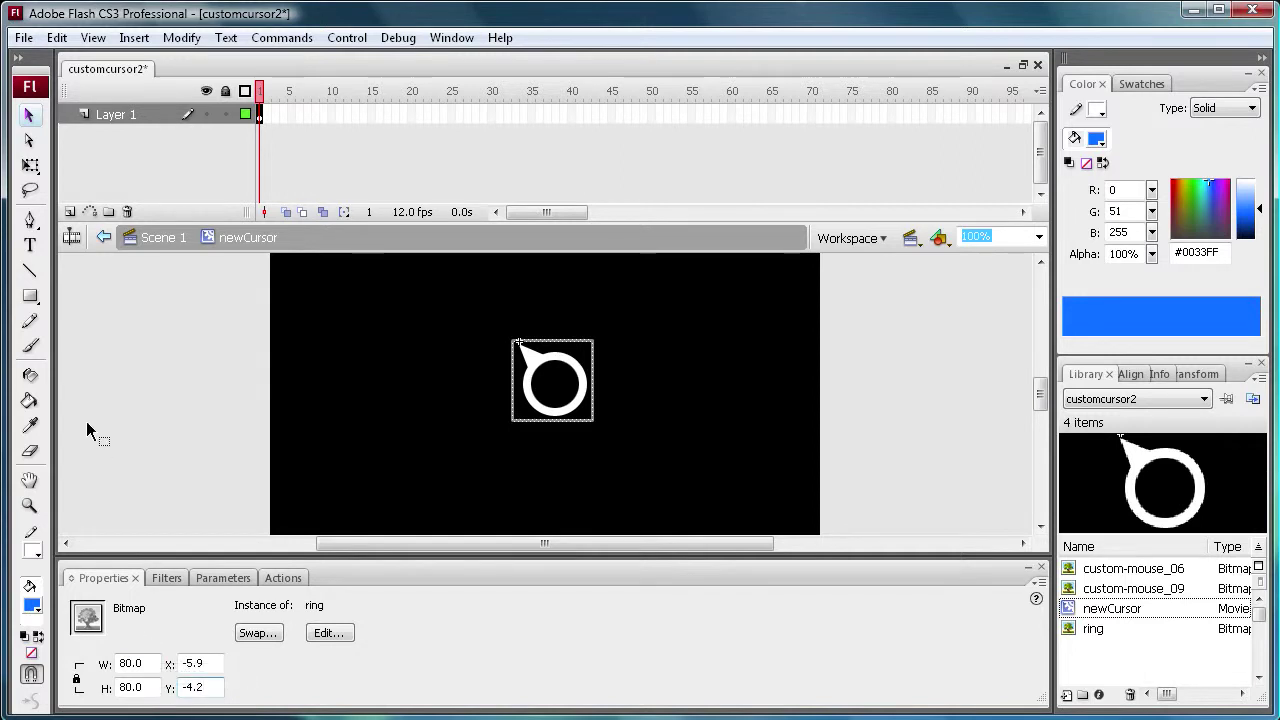
pyautogui.press('Return')
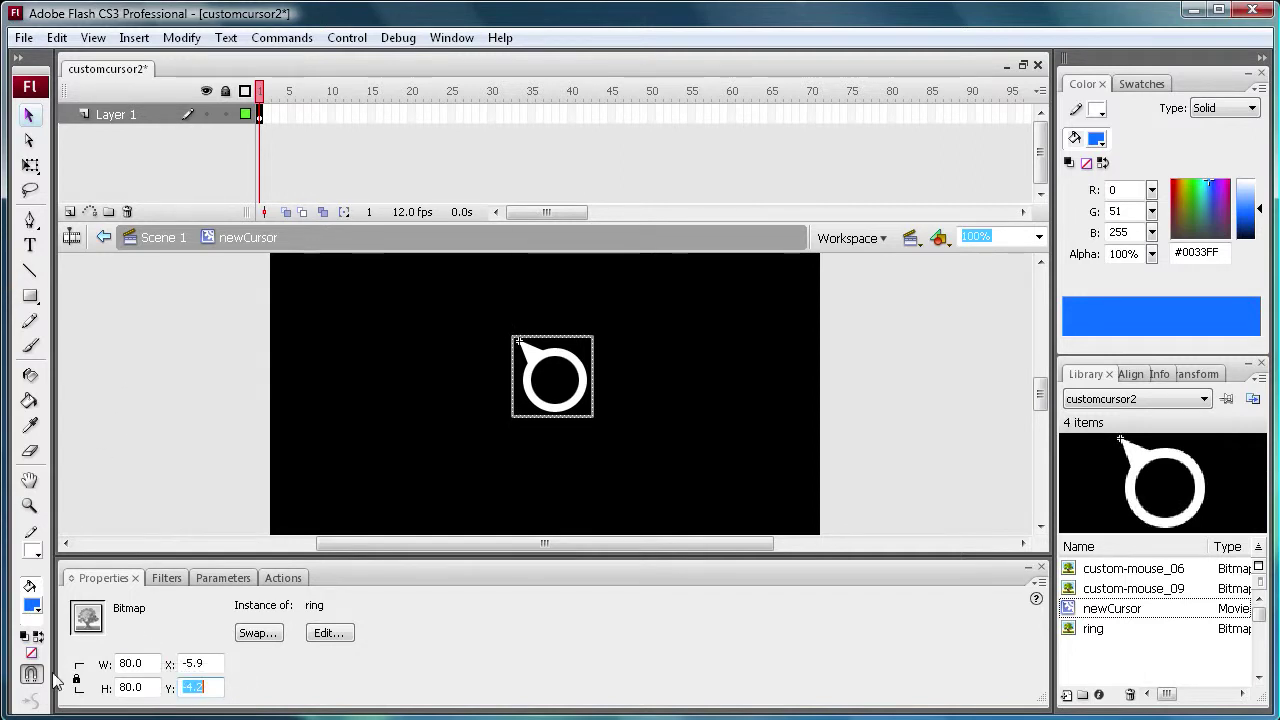
pyautogui.click(29, 505)
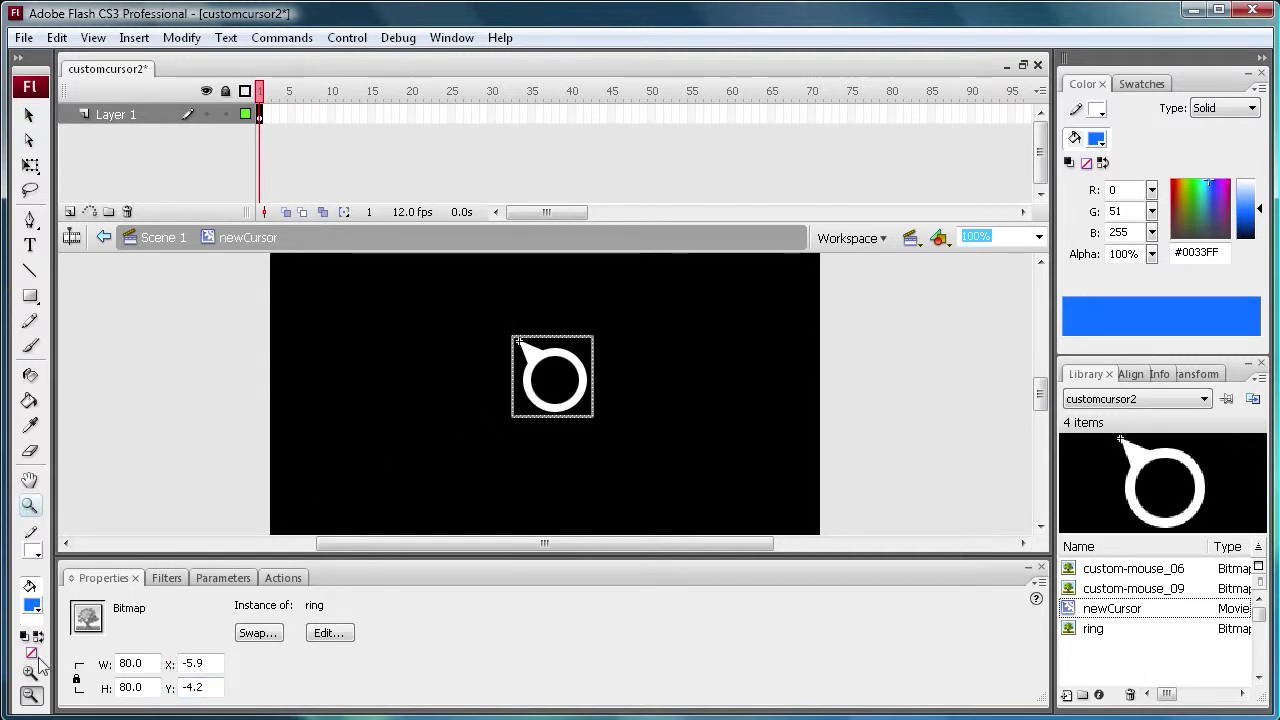
pyautogui.click(556, 370)
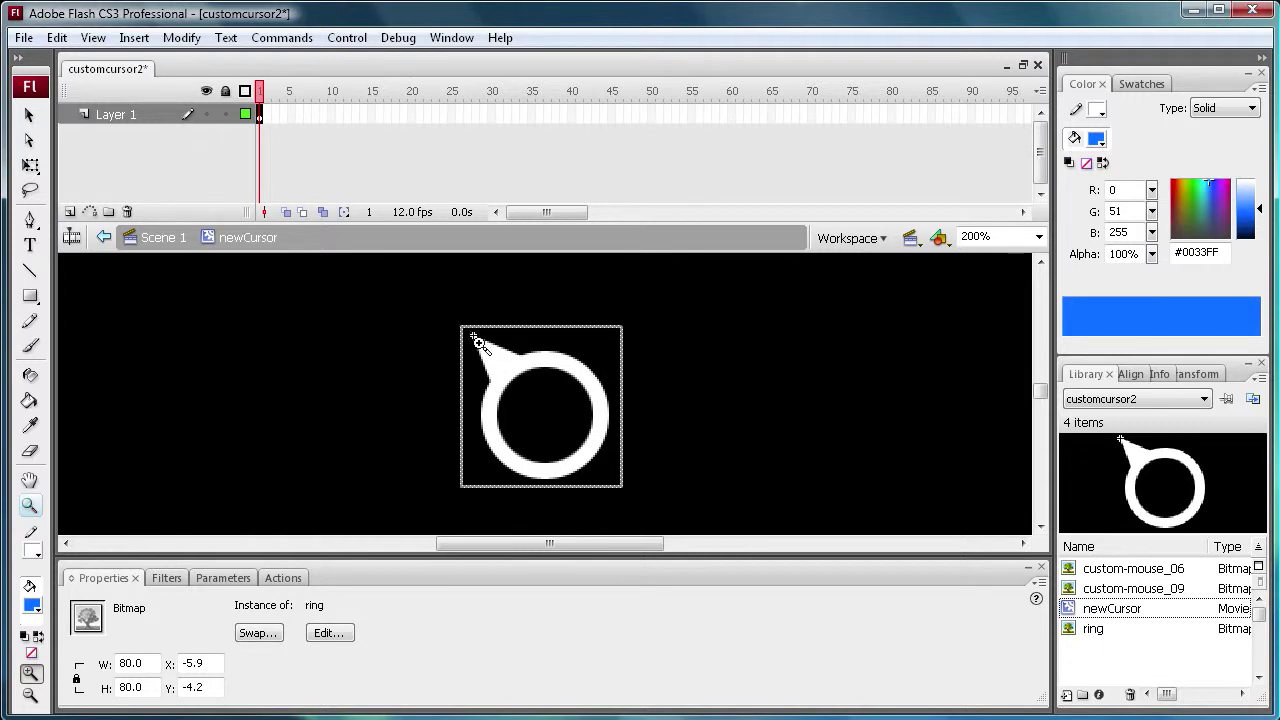
pyautogui.click(29, 114)
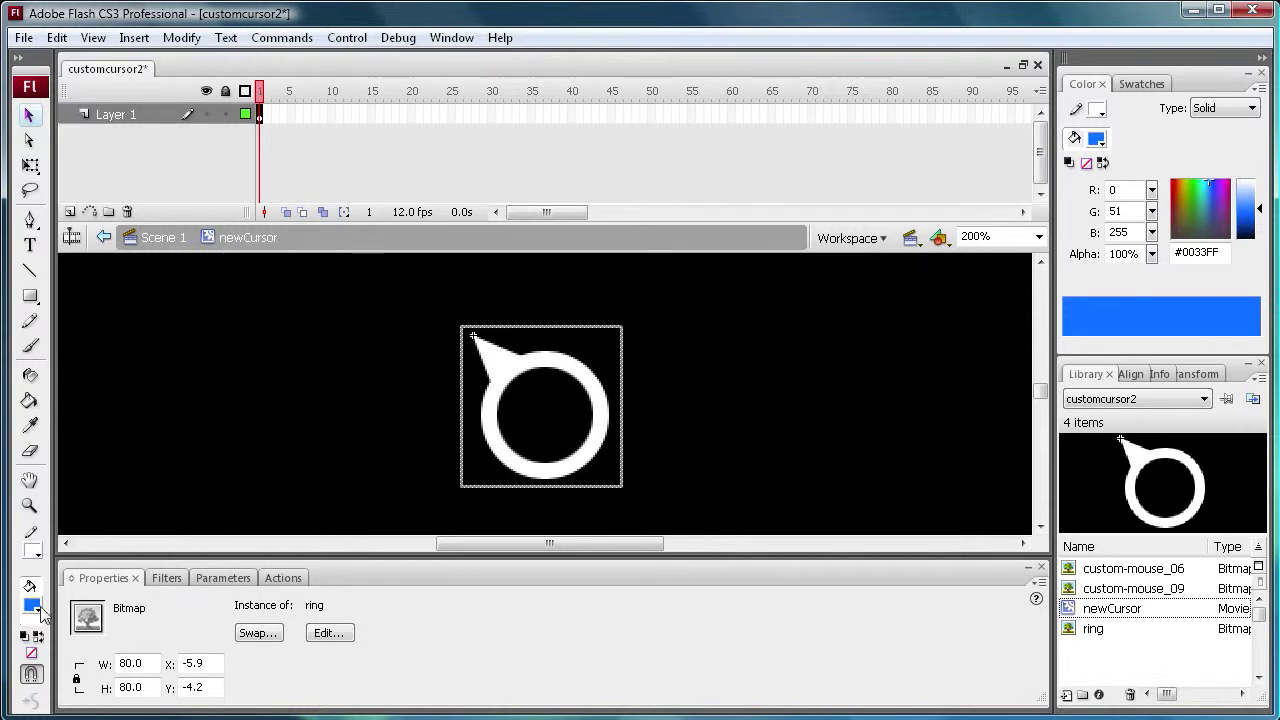
pyautogui.click(29, 505)
pyautogui.click(30, 695)
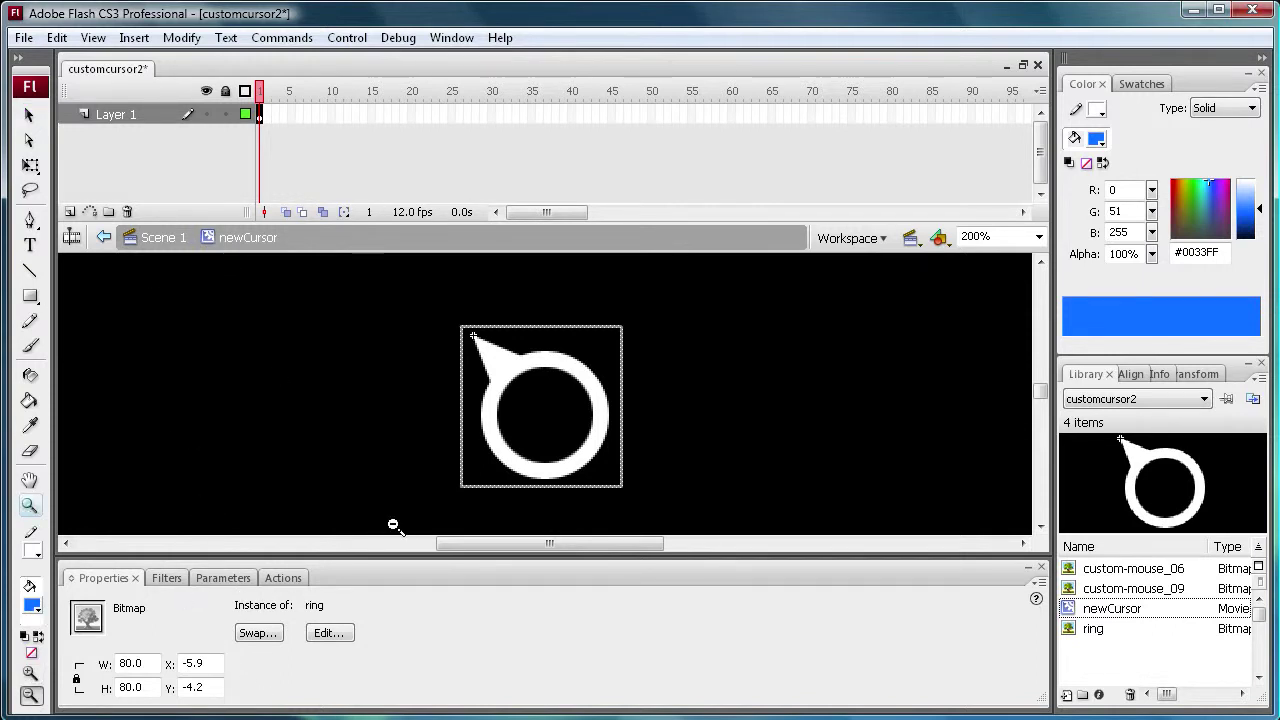
pyautogui.click(497, 443)
pyautogui.click(30, 115)
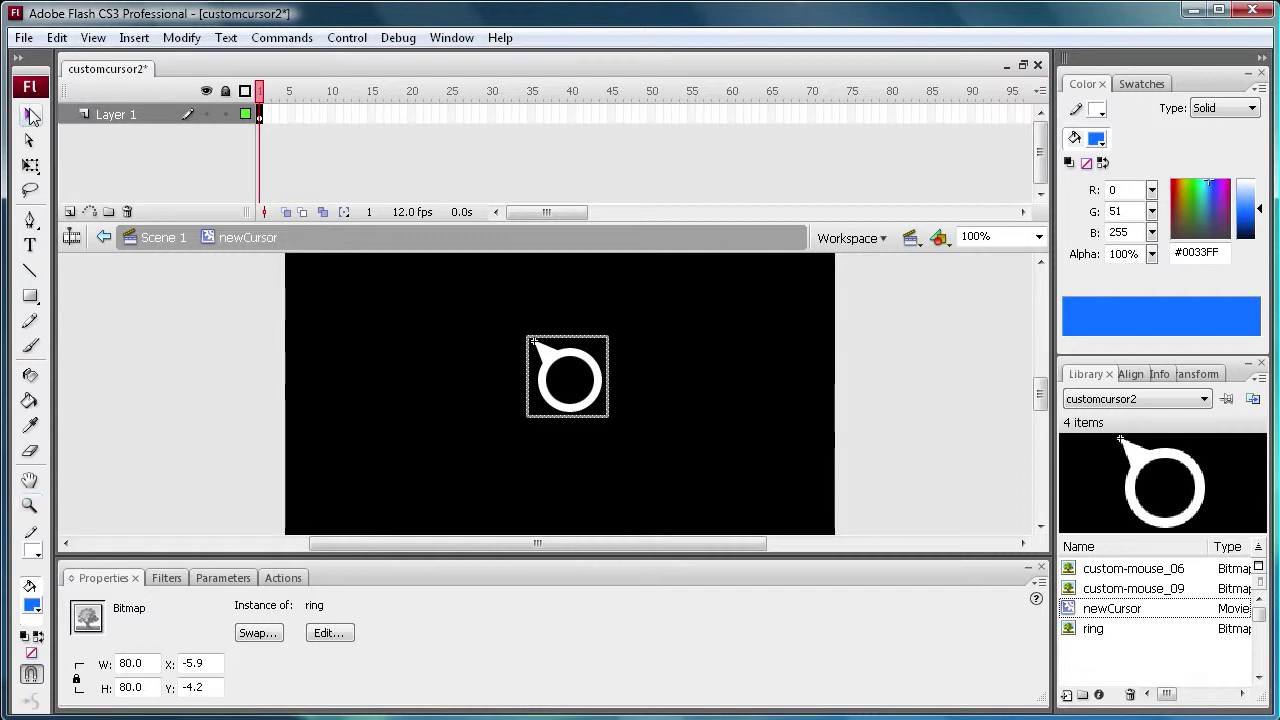
pyautogui.click(470, 356)
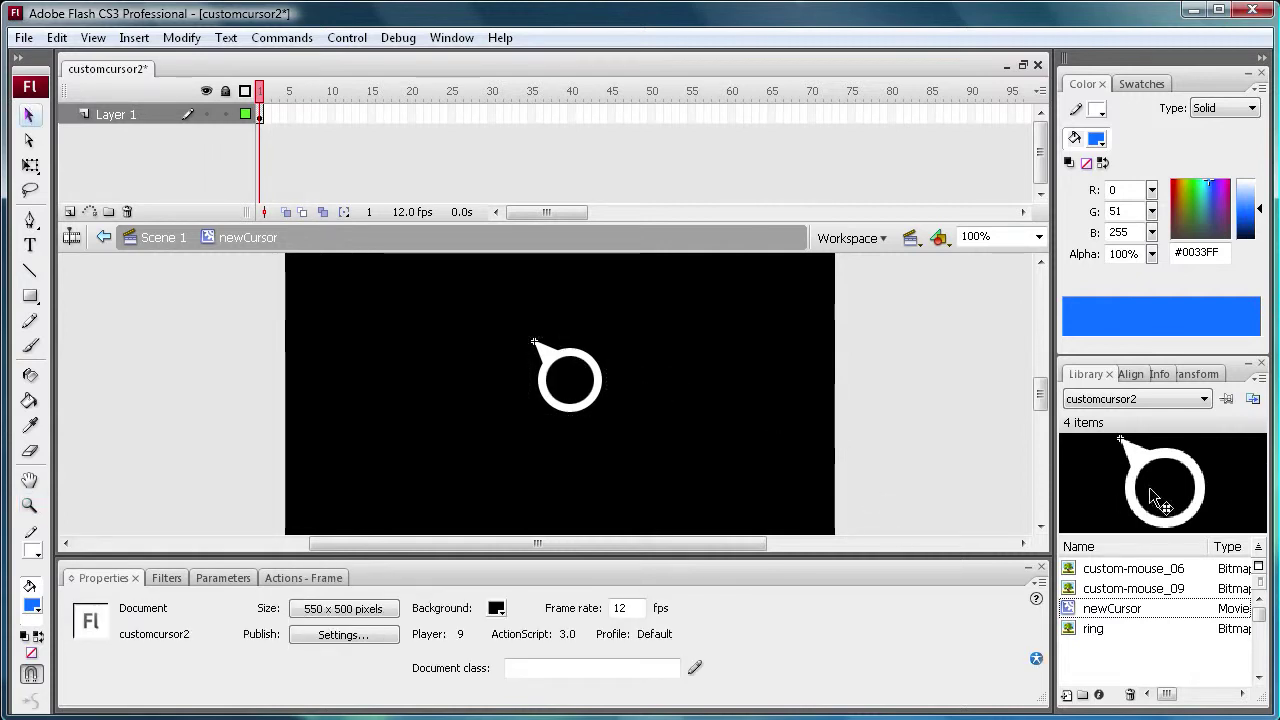
# Place custom-mouse_09 left of the ring, convert it to an innermouse movie clip, and edit it.
pyautogui.click(1160, 591)
pyautogui.moveTo(1108, 585); pyautogui.dragTo(451, 364)
pyautogui.press('F8')
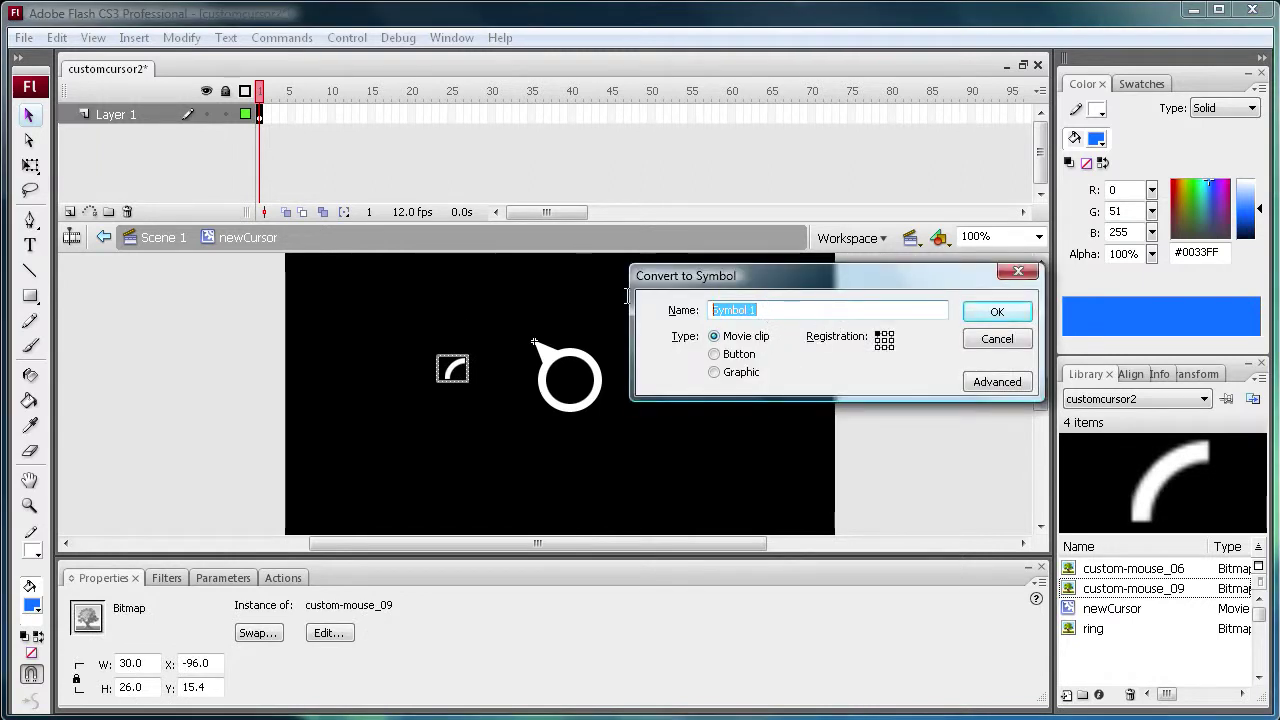
pyautogui.write('innermouse')
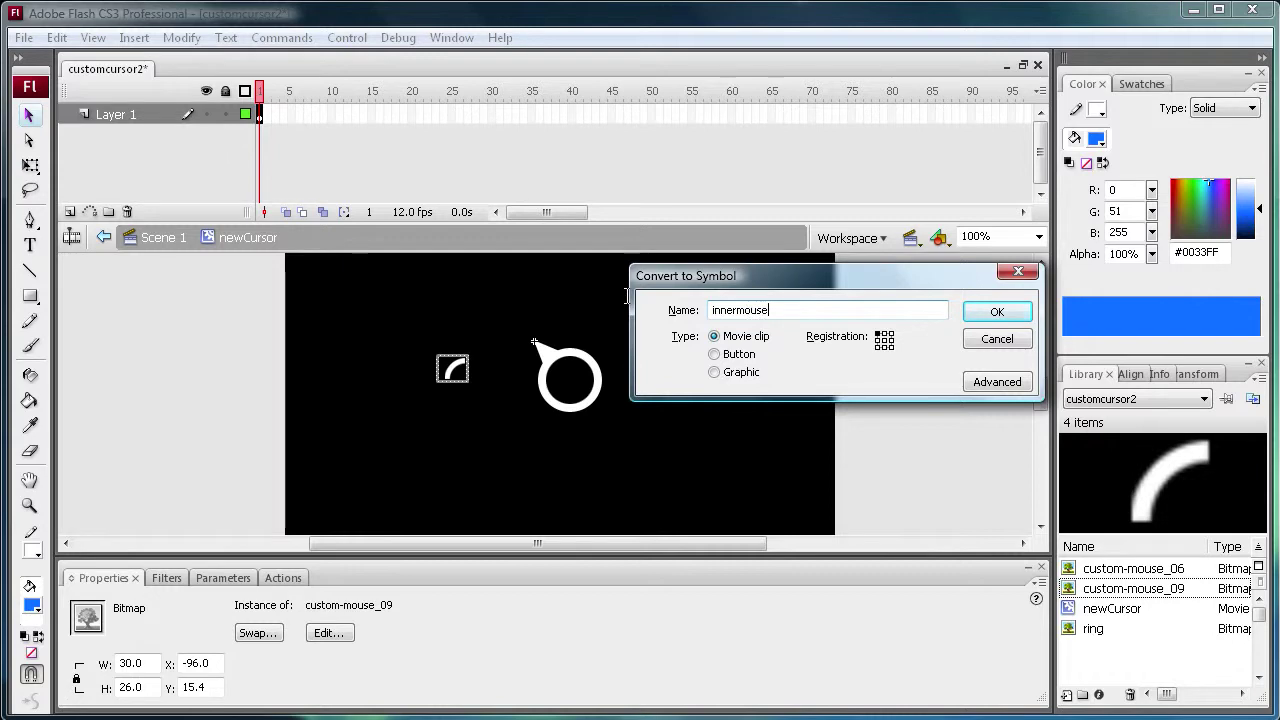
pyautogui.click(997, 313)
pyautogui.doubleClick(455, 368)
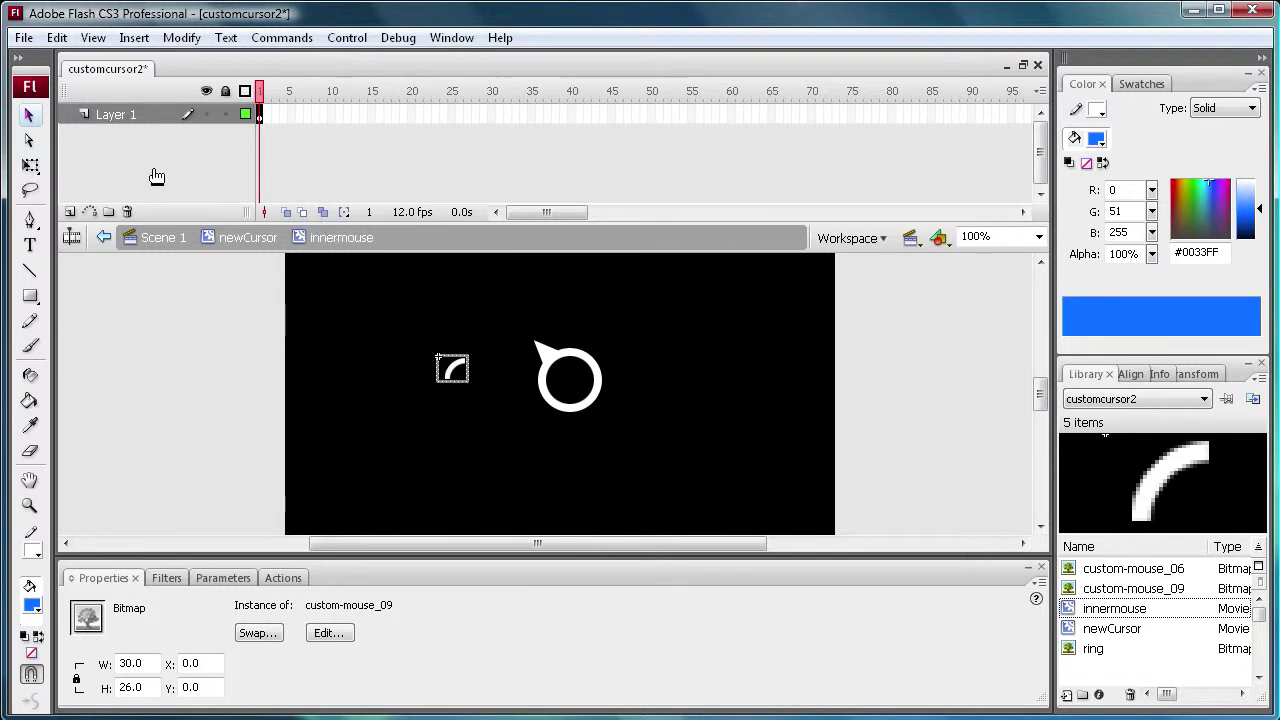
# Select the arc with Free Transform and zoom the view in to 400%.
pyautogui.click(263, 114)
pyautogui.press('q')
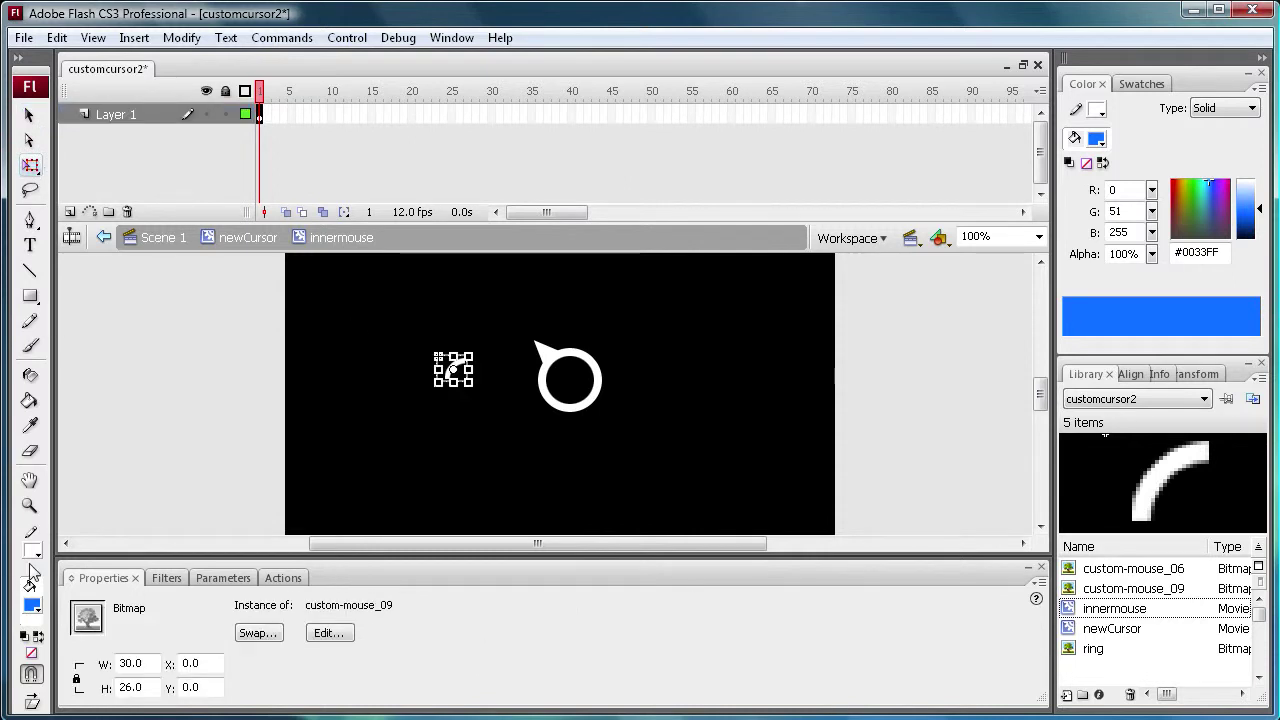
pyautogui.click(29, 505)
pyautogui.click(450, 359)
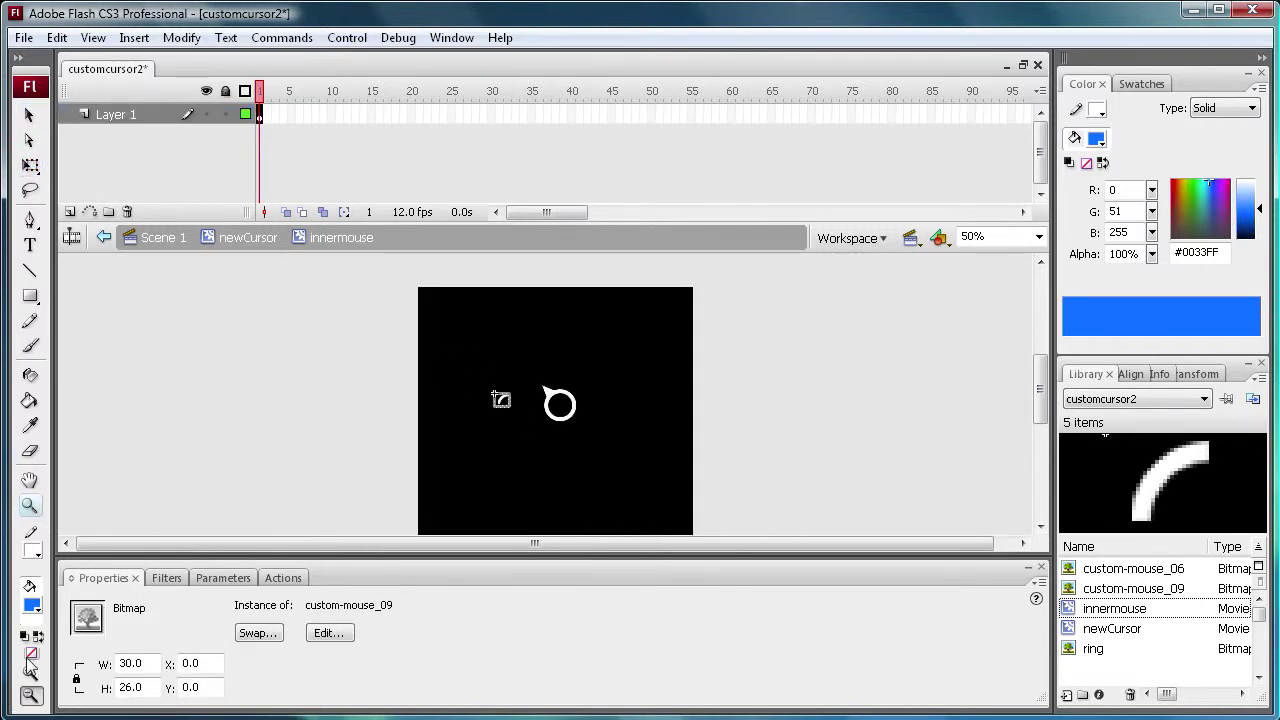
pyautogui.click(30, 672)
pyautogui.click(508, 428)
pyautogui.click(517, 361)
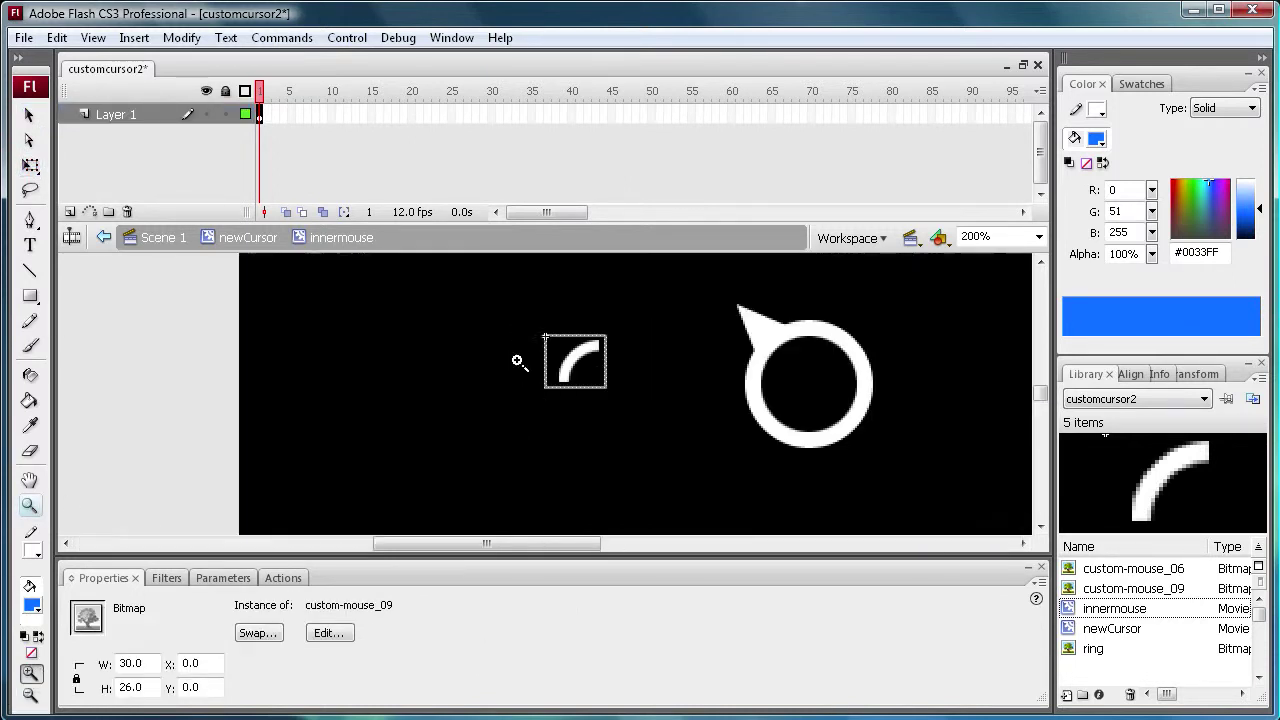
pyautogui.click(596, 369)
# At 800% zoom, move the arc's pivot to its top-left corner, test a rotation, and undo it.
pyautogui.click(30, 166)
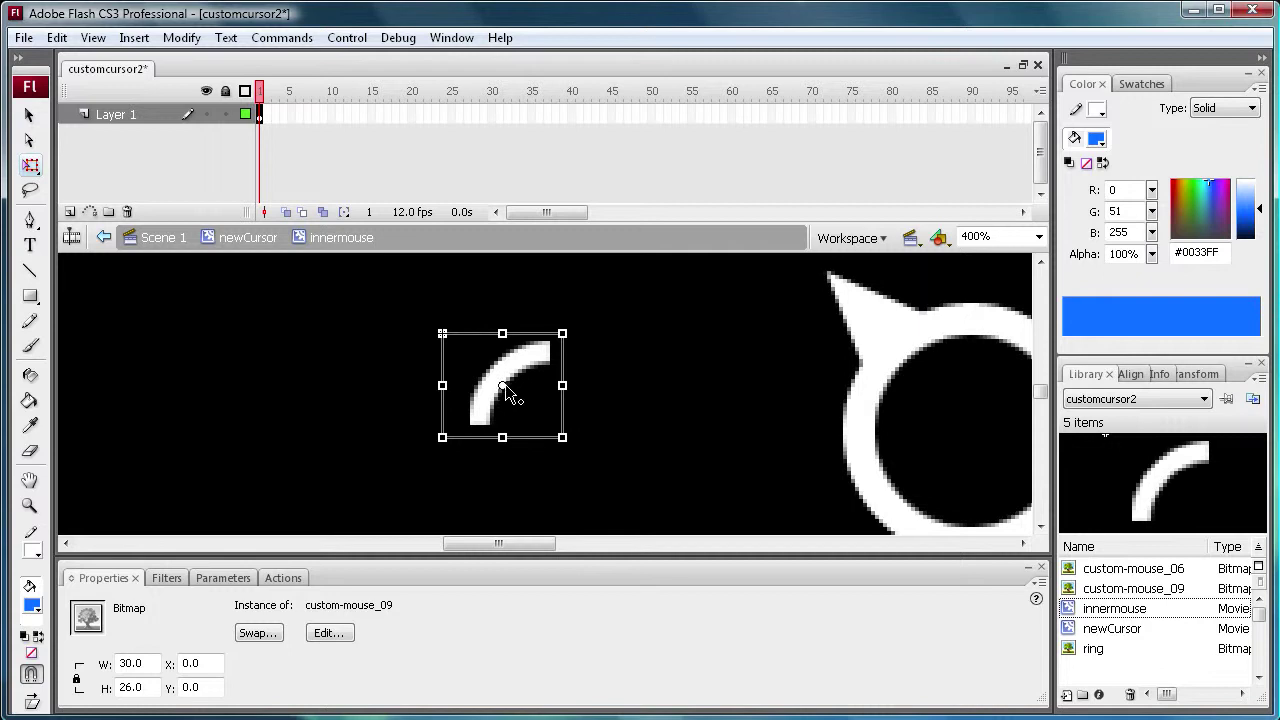
pyautogui.moveTo(502, 384); pyautogui.dragTo(539, 414)
pyautogui.click(29, 505)
pyautogui.click(568, 392)
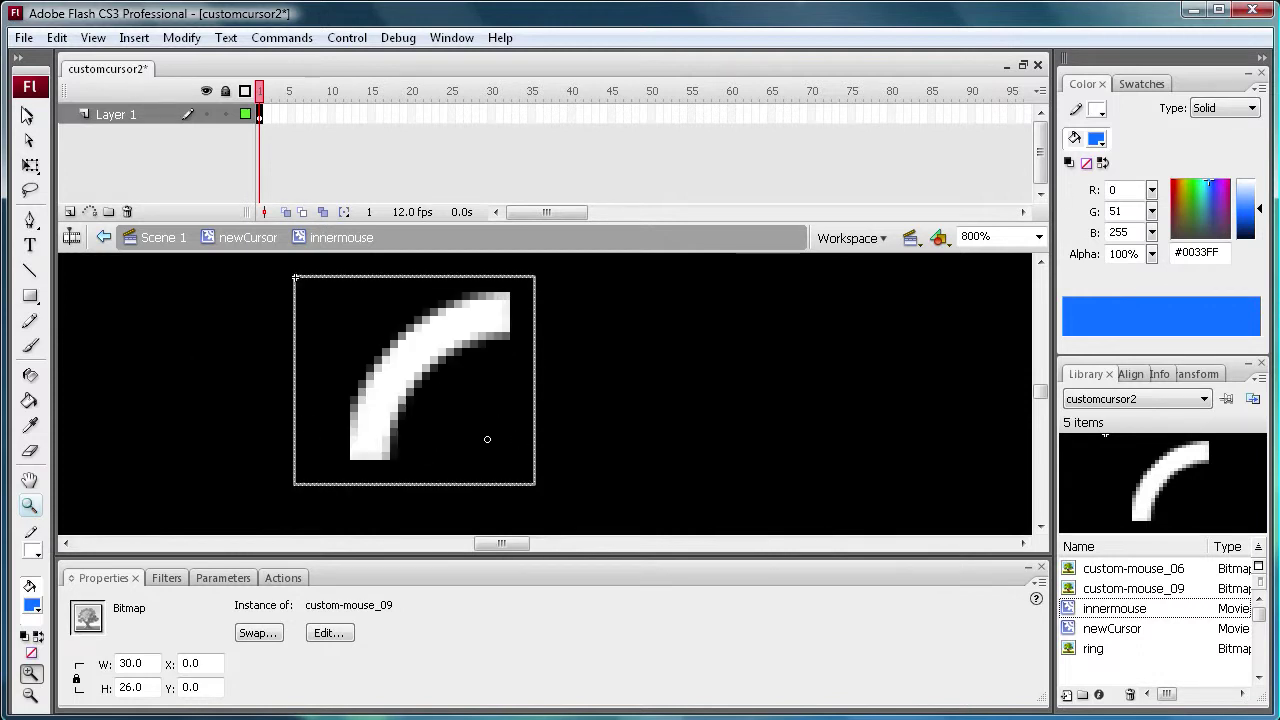
pyautogui.click(30, 164)
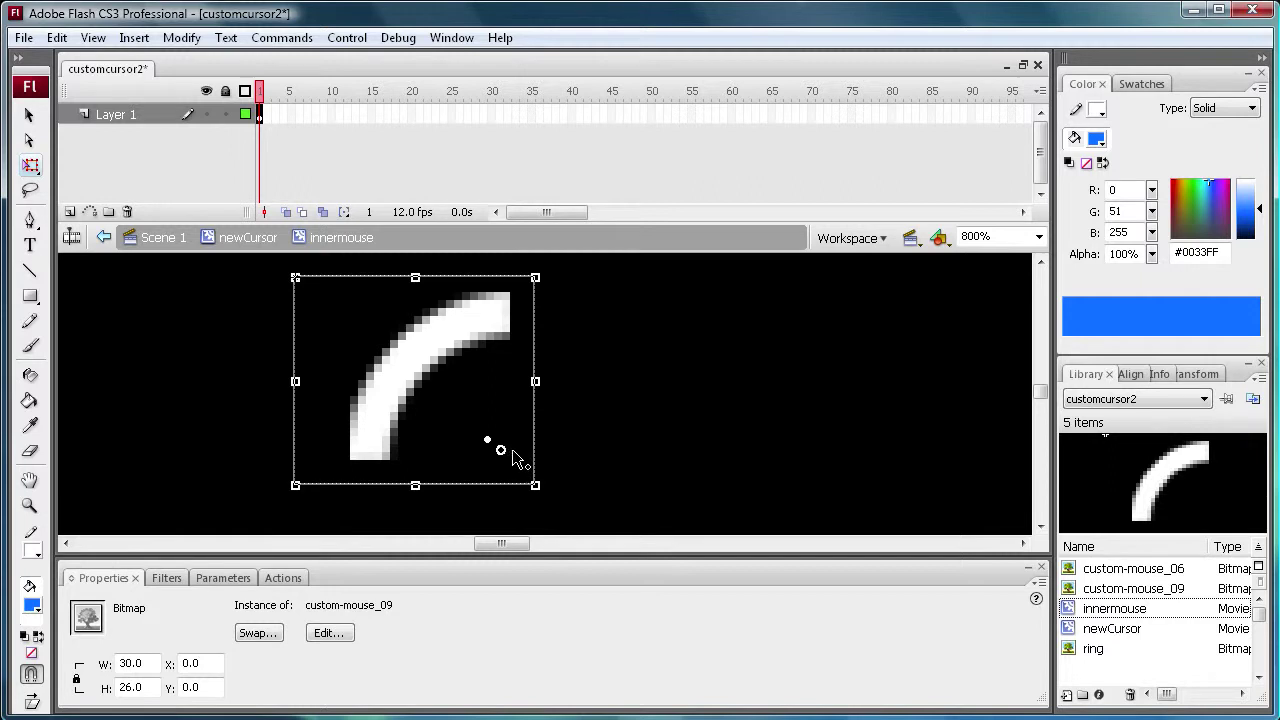
pyautogui.moveTo(500, 450); pyautogui.dragTo(295, 277)
pyautogui.moveTo(300, 262); pyautogui.dragTo(234, 318)
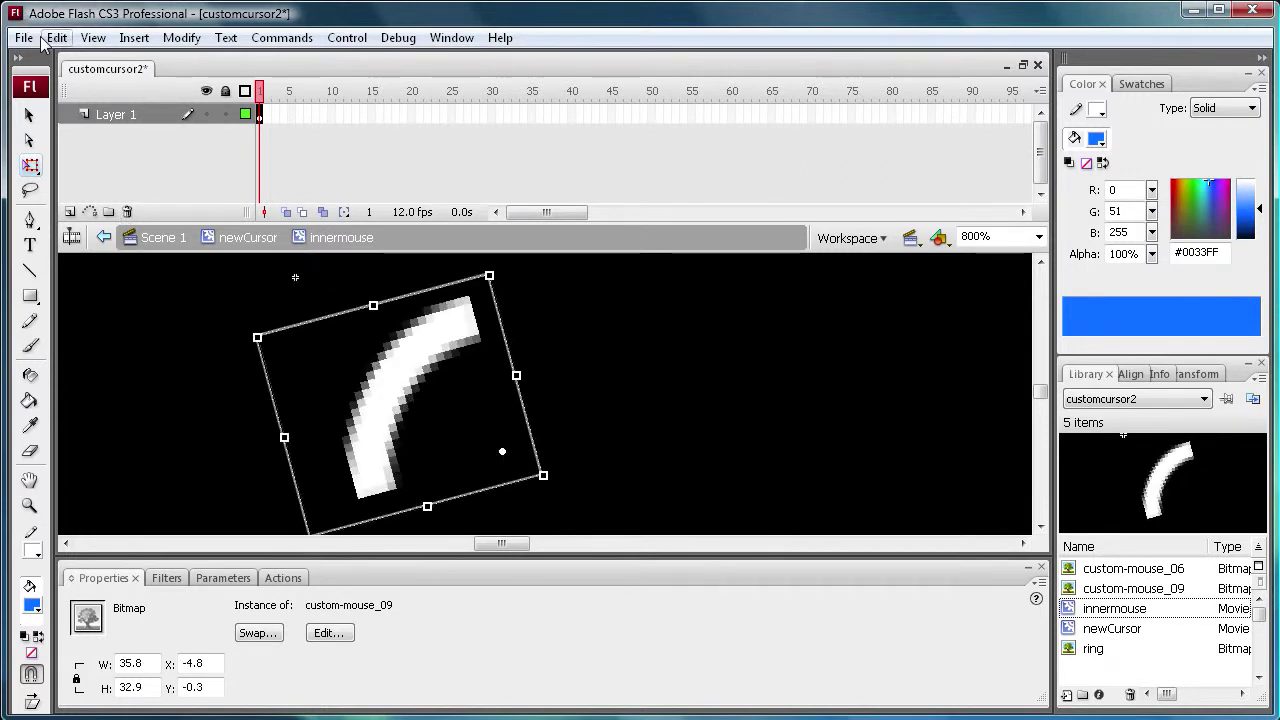
pyautogui.hotkey('ctrl', 'shift', 'z')
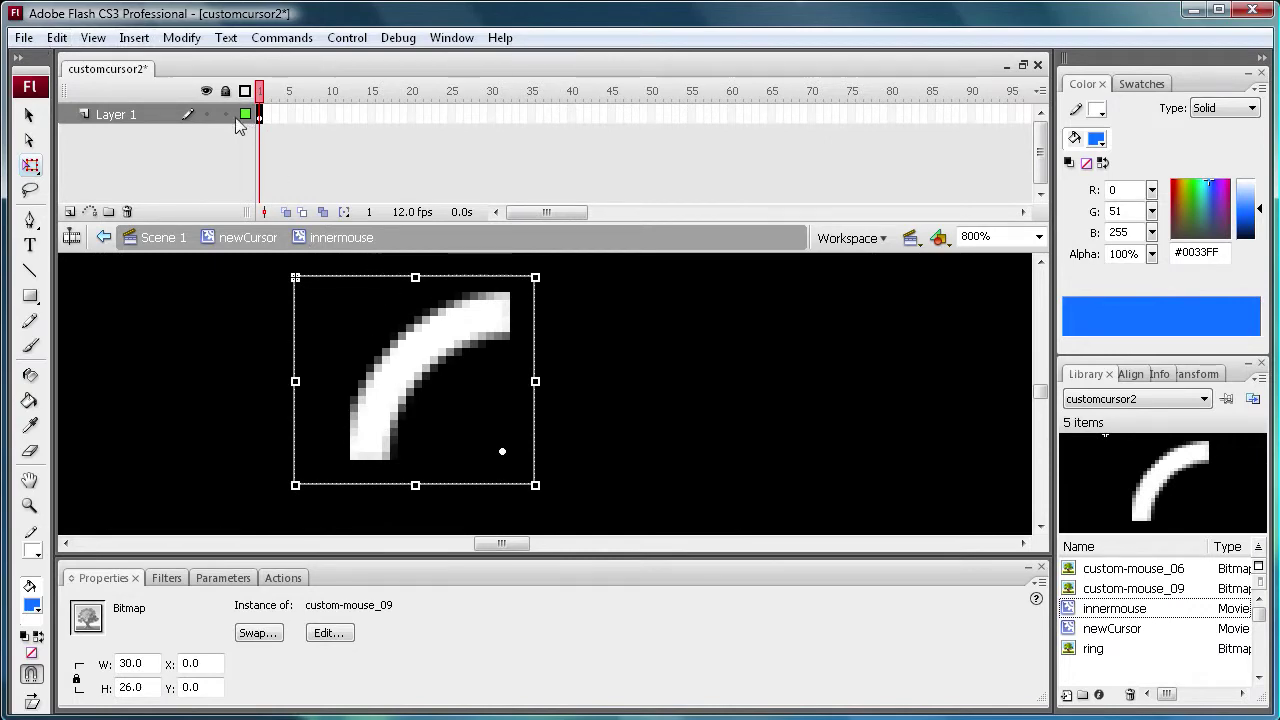
# Copy frame 1 to frame 8 and rotate the arc at frame 8.
pyautogui.click(266, 116)
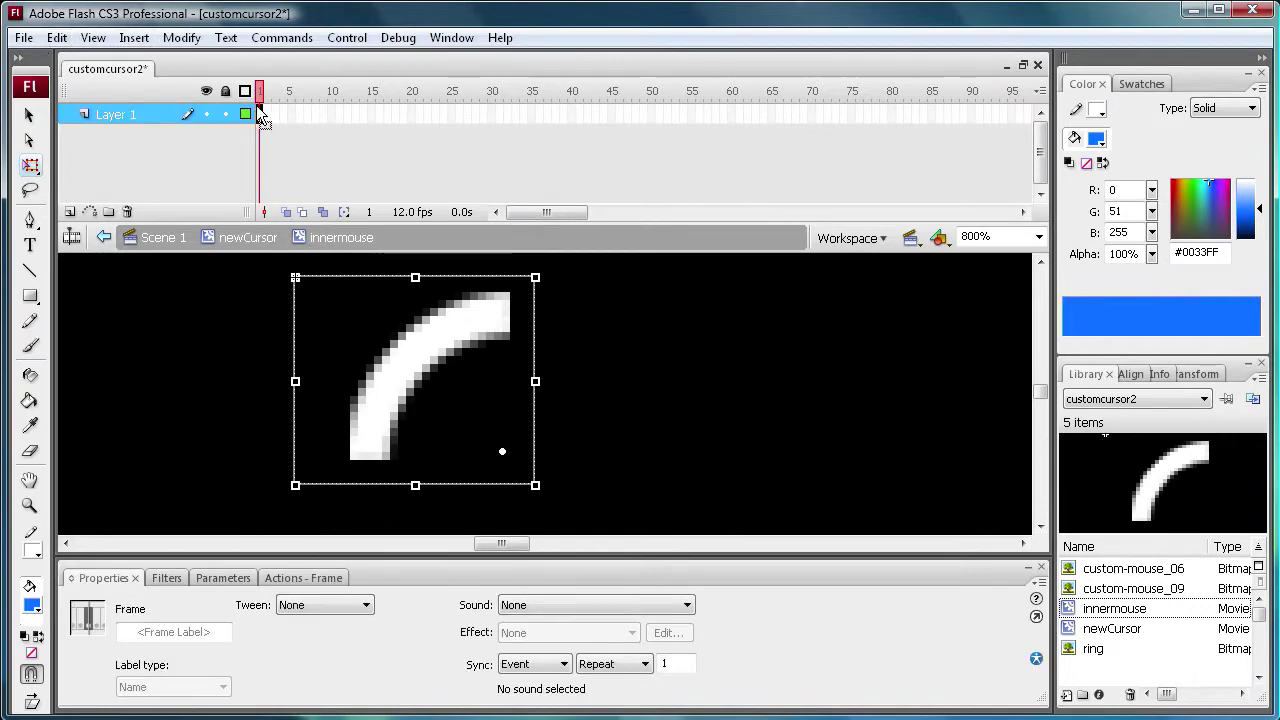
pyautogui.rightClick(260, 117)
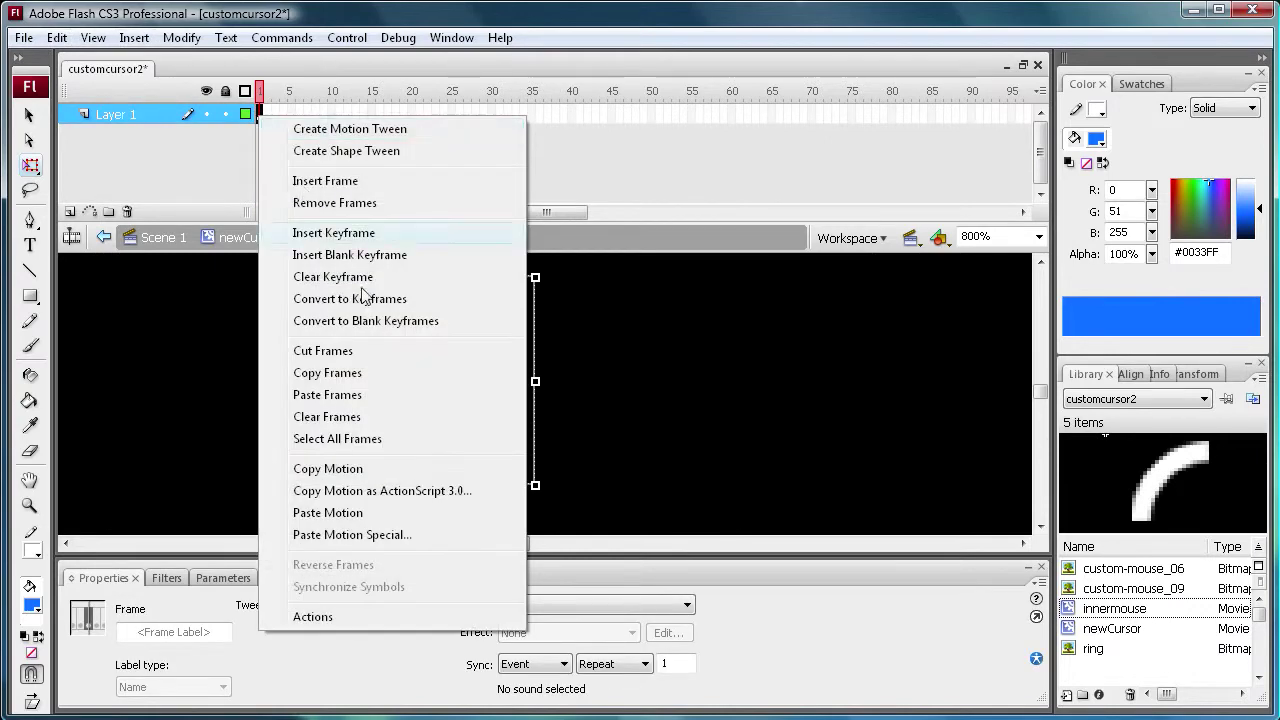
pyautogui.click(368, 376)
pyautogui.rightClick(315, 116)
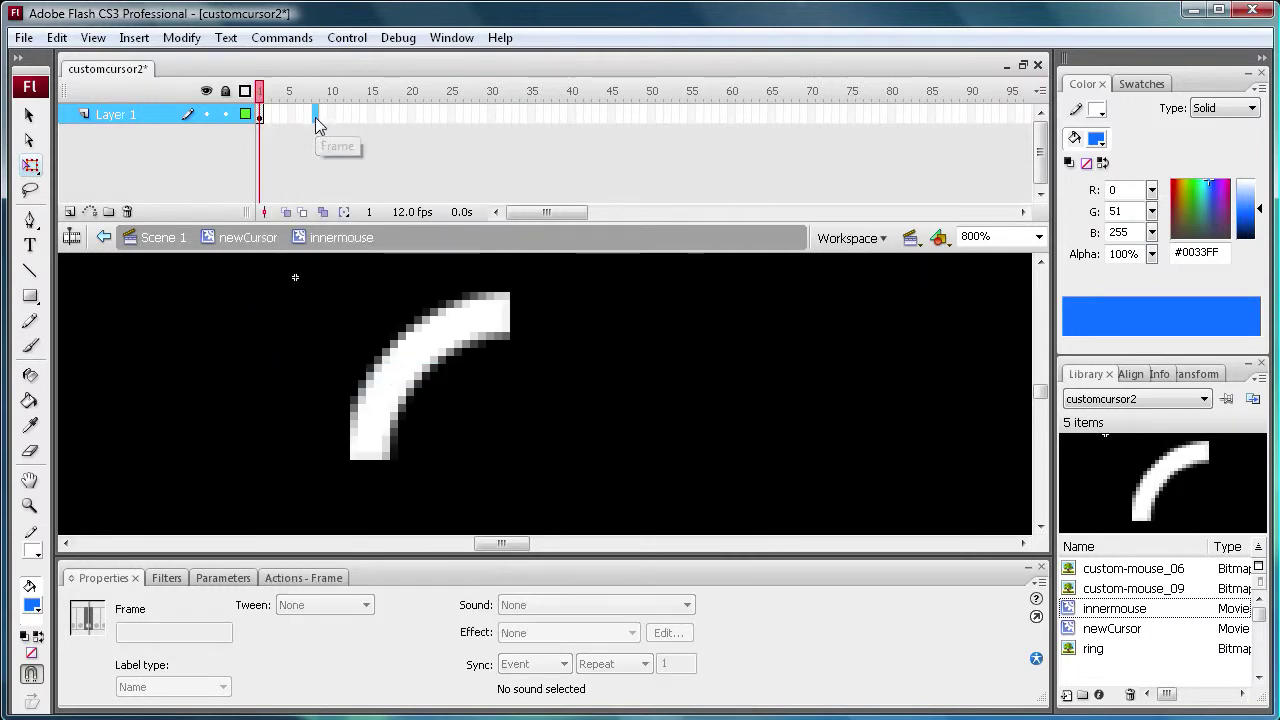
pyautogui.click(415, 402)
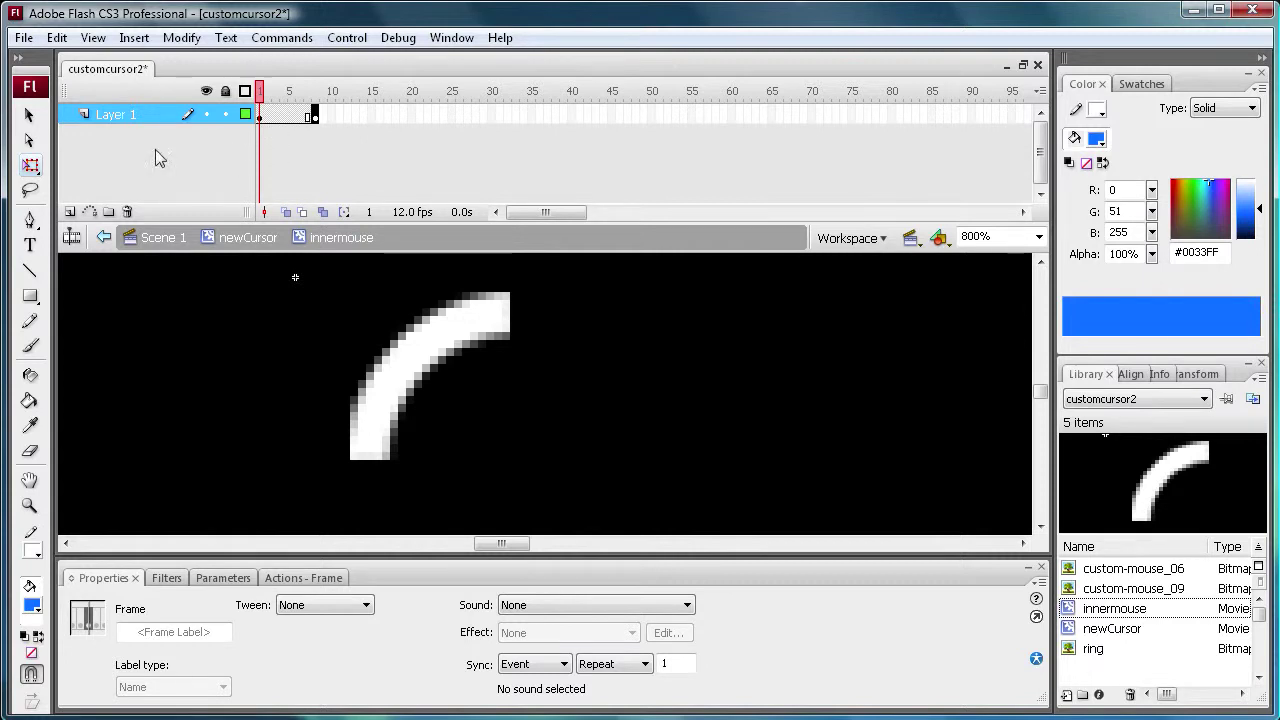
pyautogui.click(316, 116)
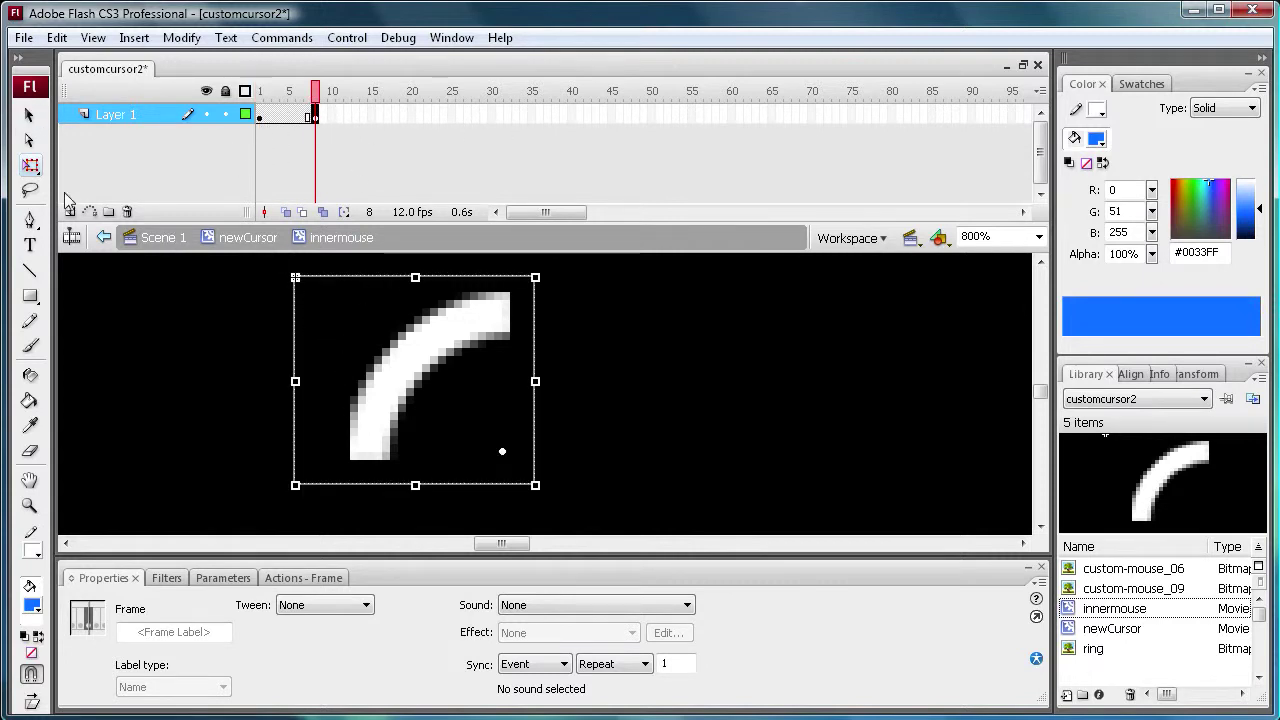
pyautogui.moveTo(282, 260); pyautogui.dragTo(384, 547)
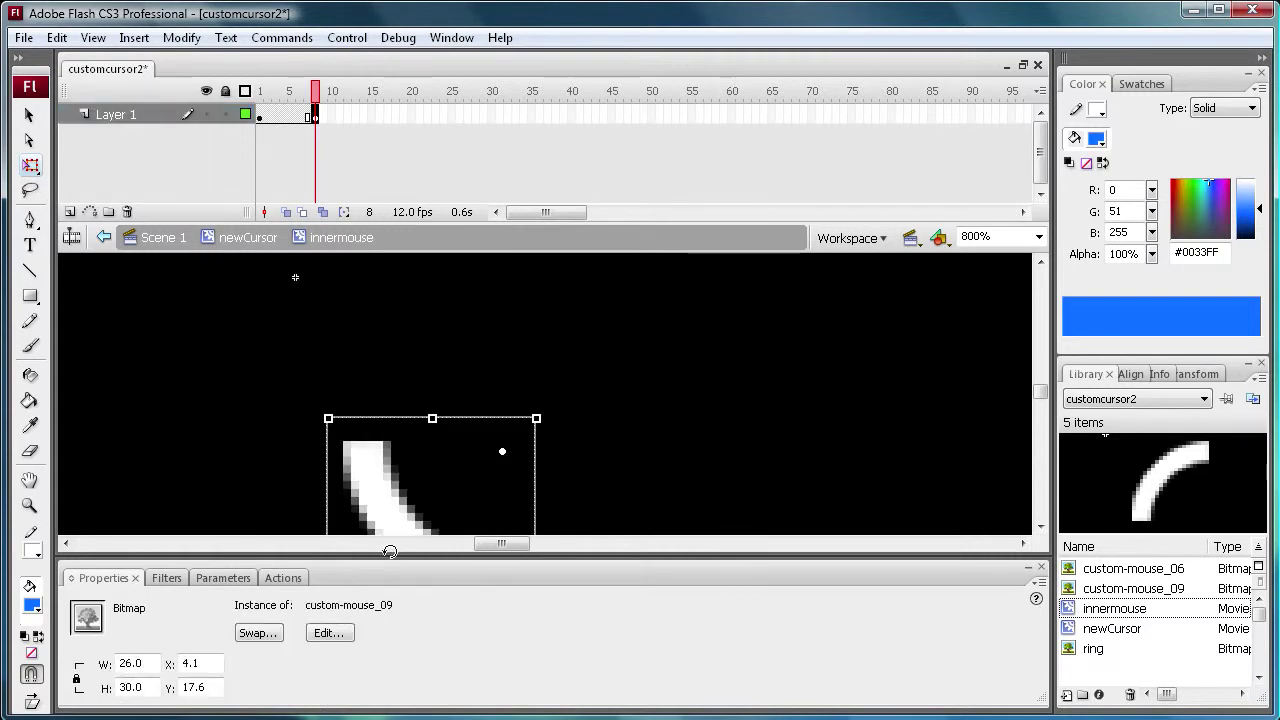
# Create a motion tween across frames 1–8 and scrub through it to preview the rotation.
pyautogui.click(298, 115)
pyautogui.rightClick(297, 116)
pyautogui.click(340, 120)
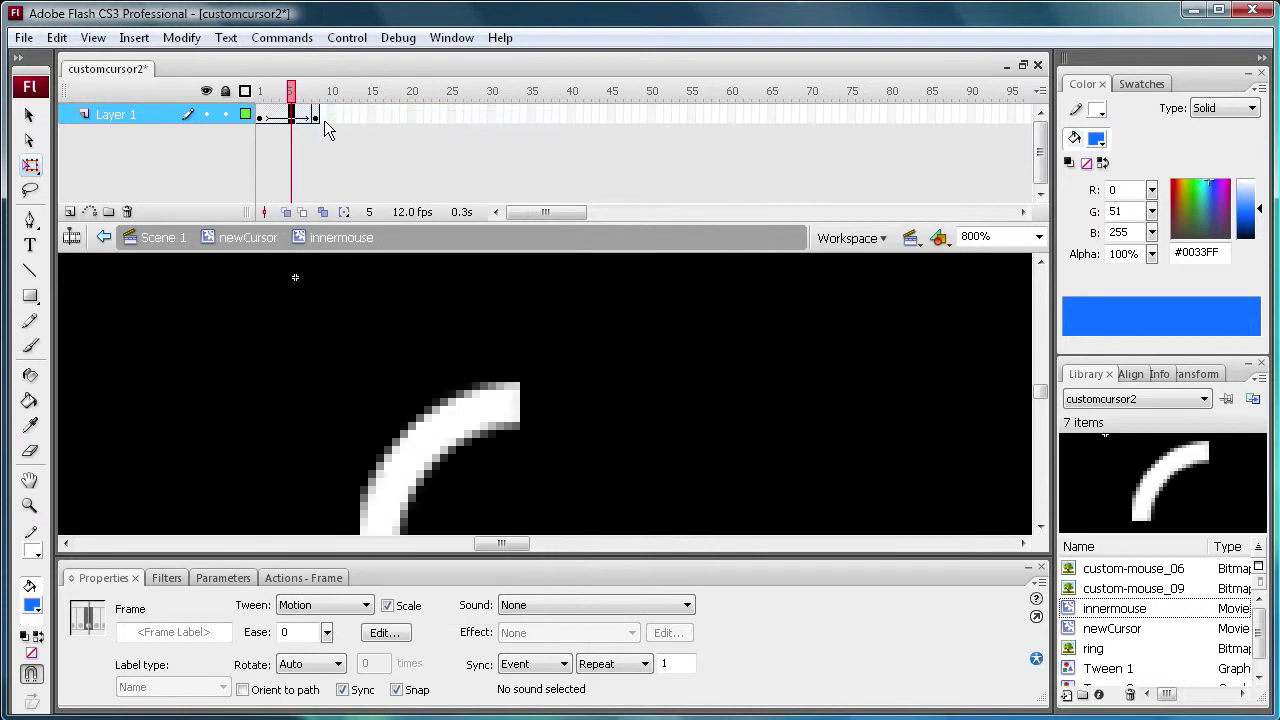
pyautogui.click(316, 118)
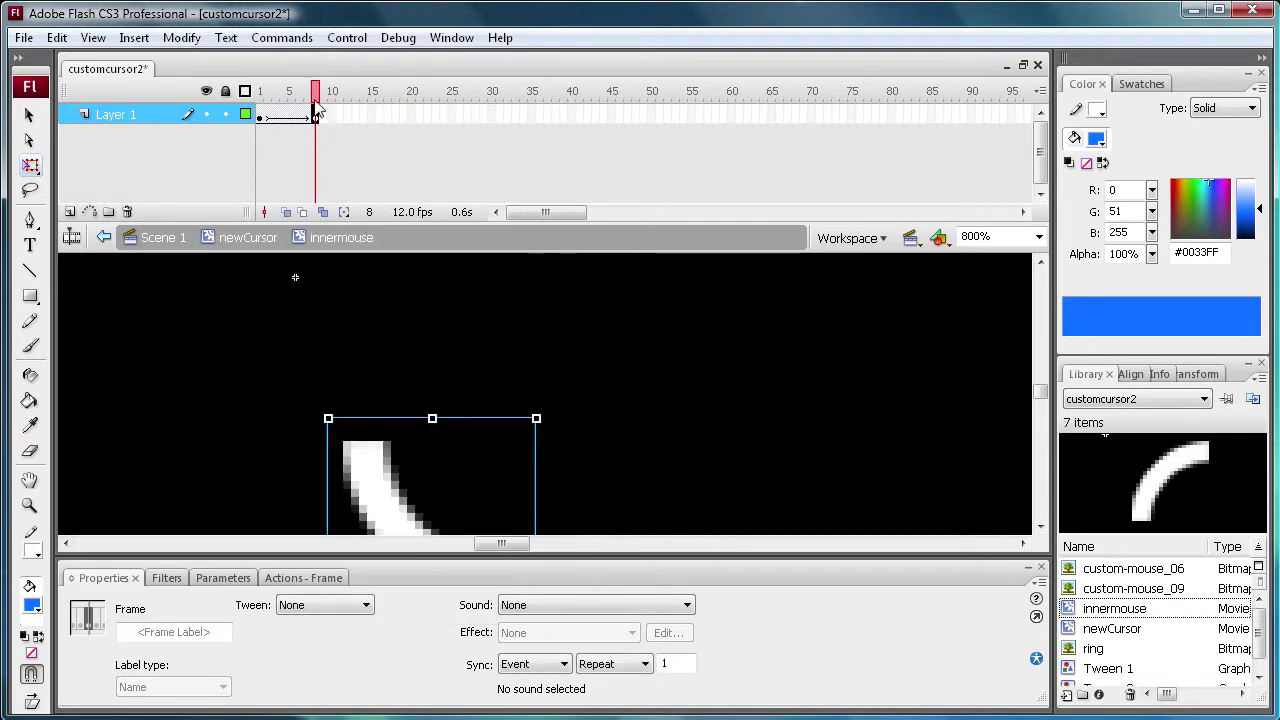
pyautogui.moveTo(318, 120)
pyautogui.mouseDown()
pyautogui.moveTo(272, 118)
pyautogui.moveTo(316, 132)
pyautogui.mouseUp()
pyautogui.click(316, 128)
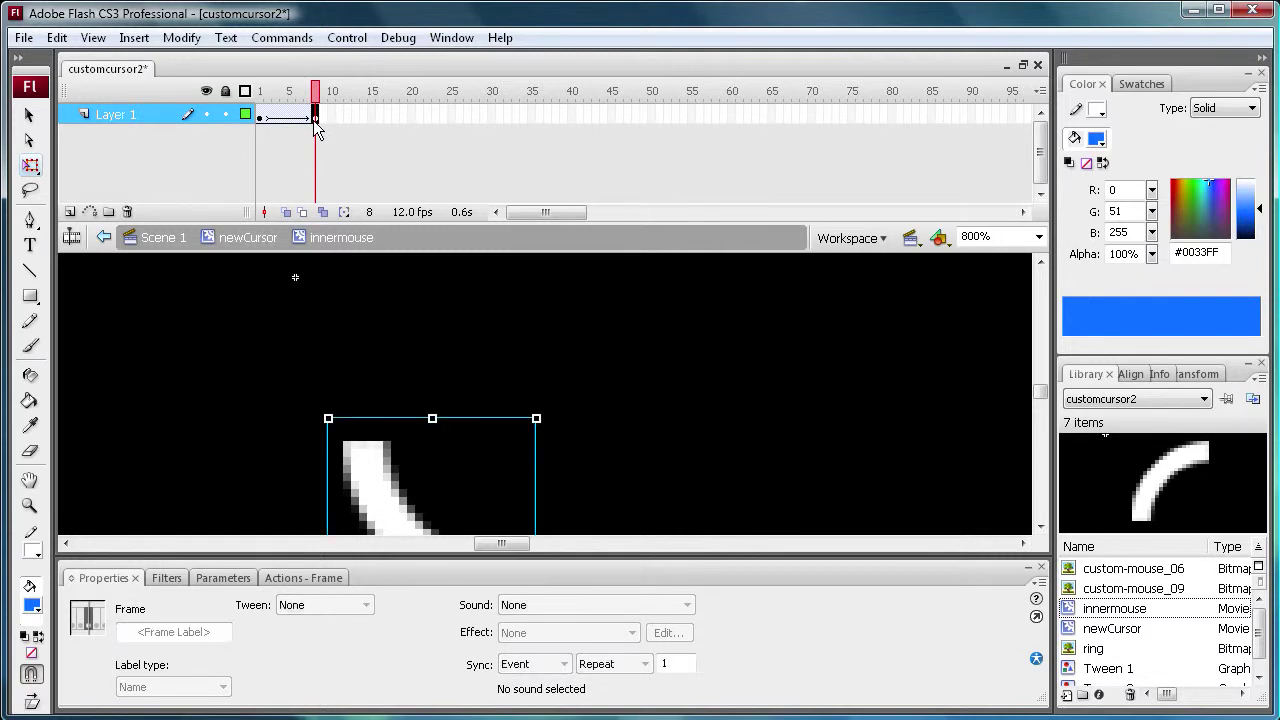
pyautogui.keyDown('shift'); pyautogui.click(272, 119); pyautogui.keyUp('shift')
# Remove frames 2–8 and move the arc's transformation point to its lower right.
pyautogui.rightClick(272, 119)
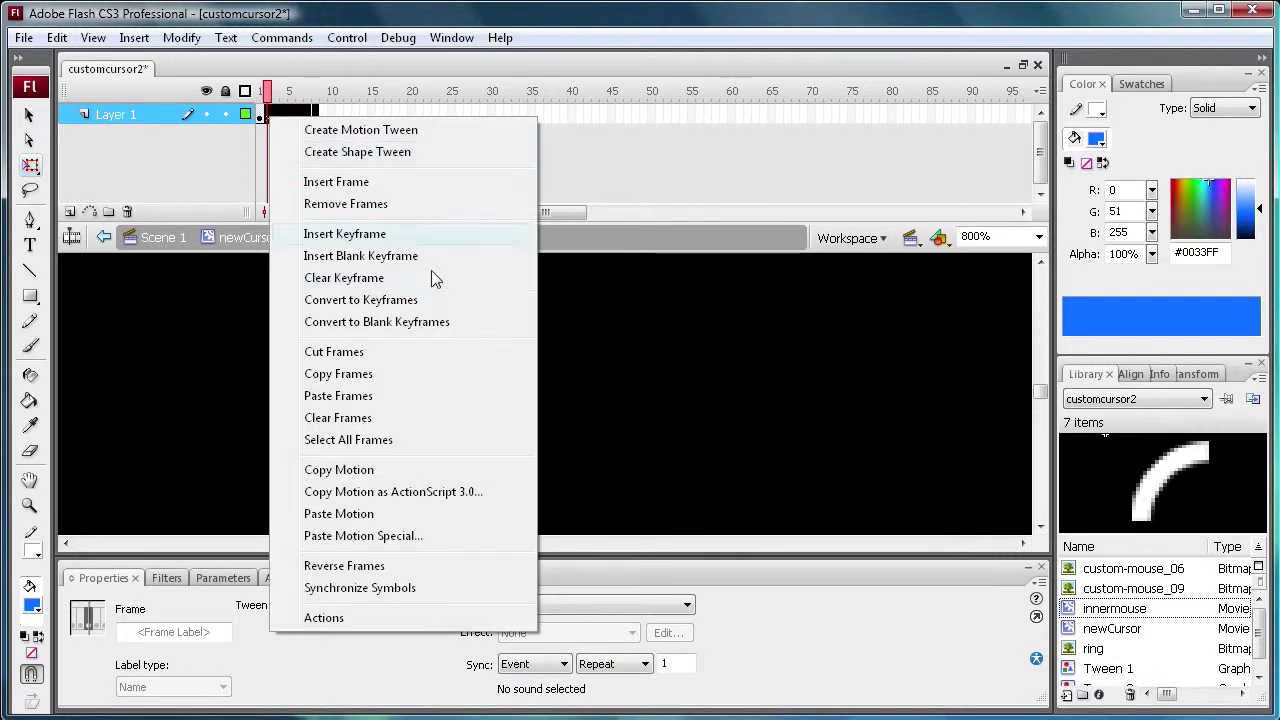
pyautogui.click(377, 208)
pyautogui.click(258, 115)
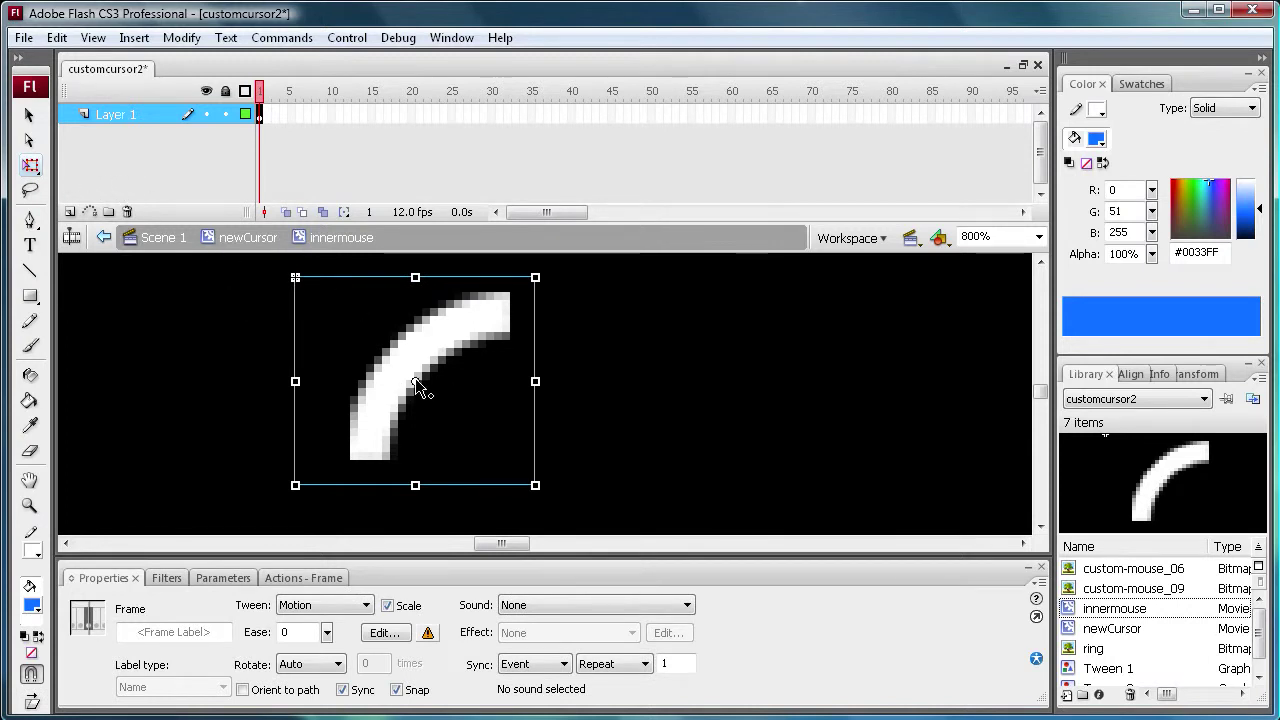
pyautogui.moveTo(415, 381); pyautogui.dragTo(505, 451)
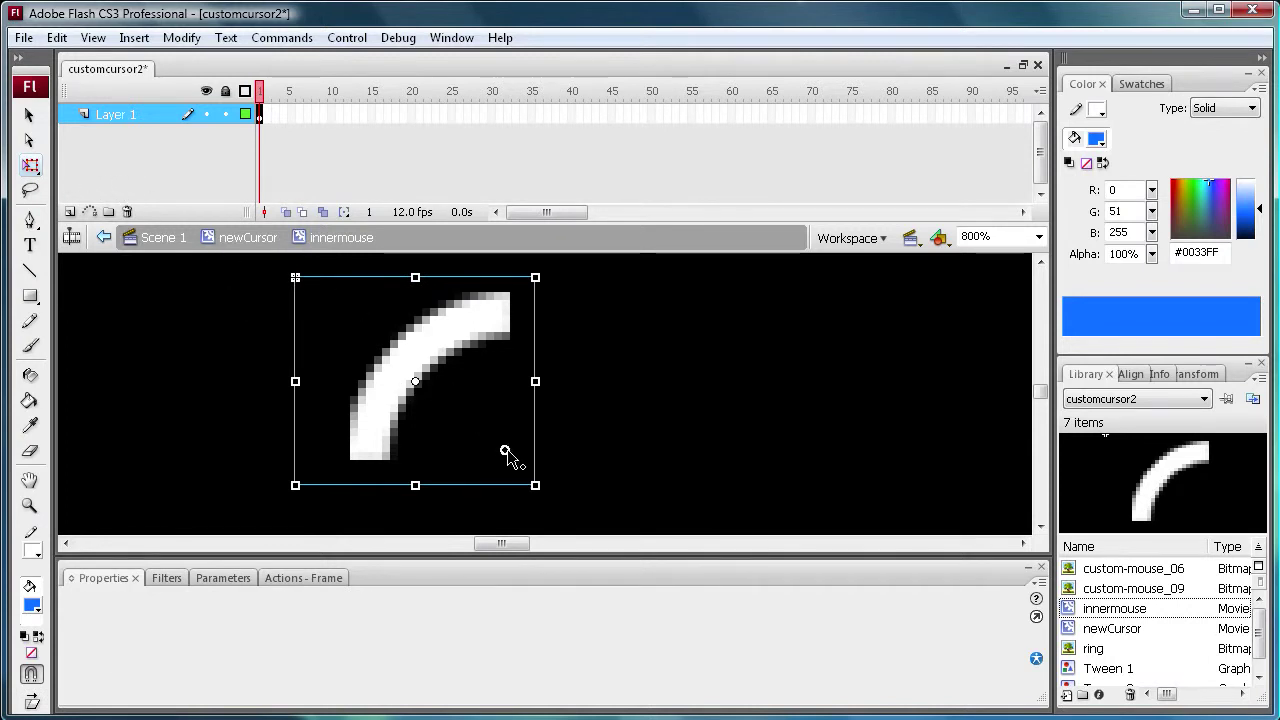
pyautogui.moveTo(505, 451); pyautogui.dragTo(506, 451)
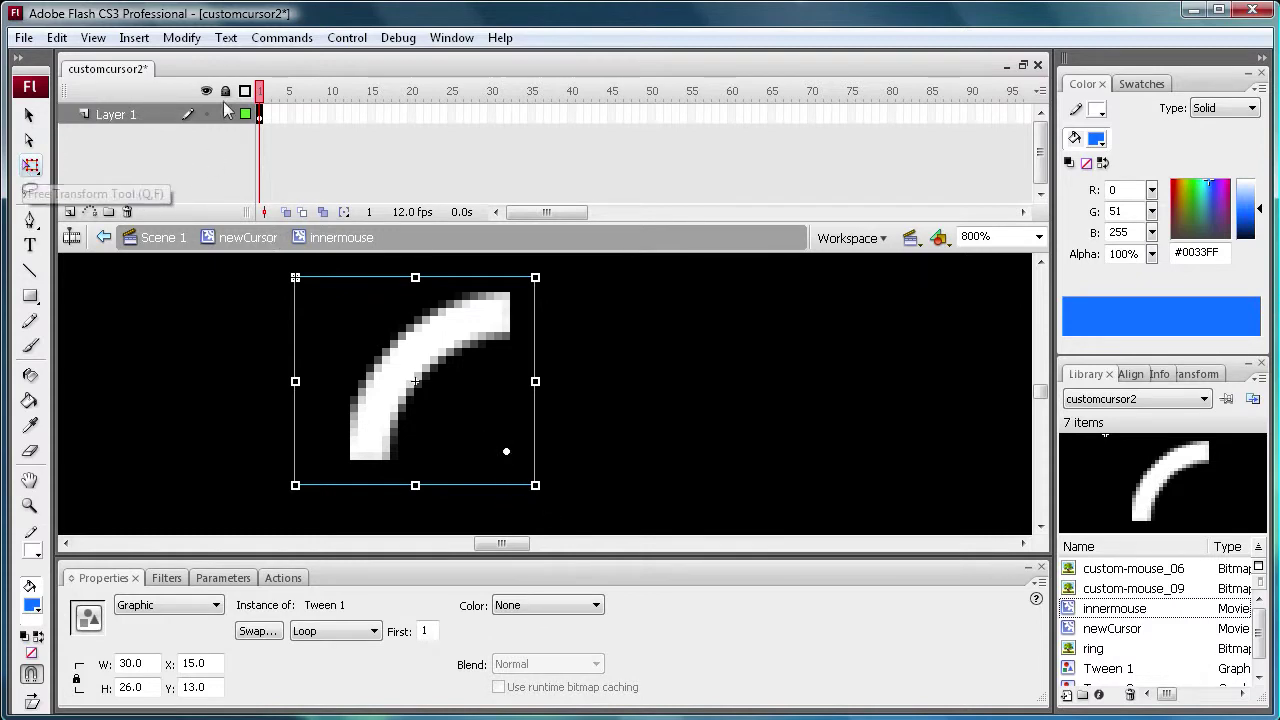
# Copy the frame 1 keyframe and paste it at frame 8.
pyautogui.click(260, 114)
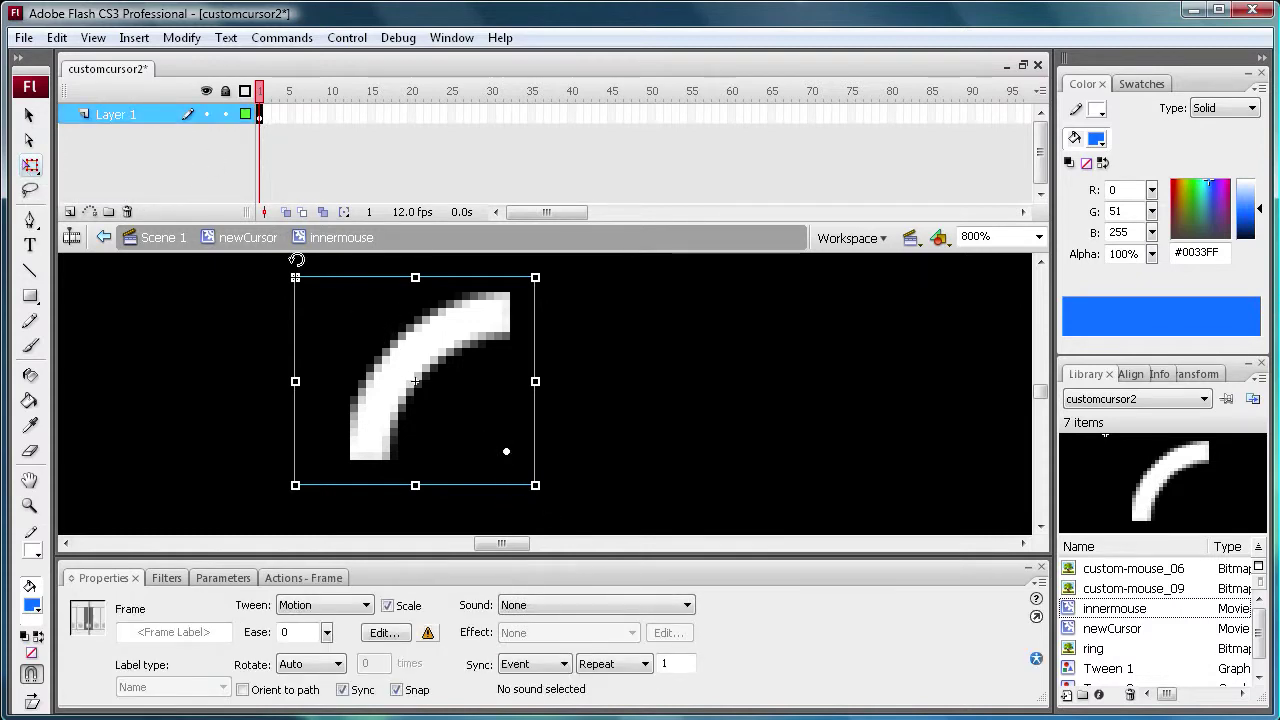
pyautogui.rightClick(261, 117)
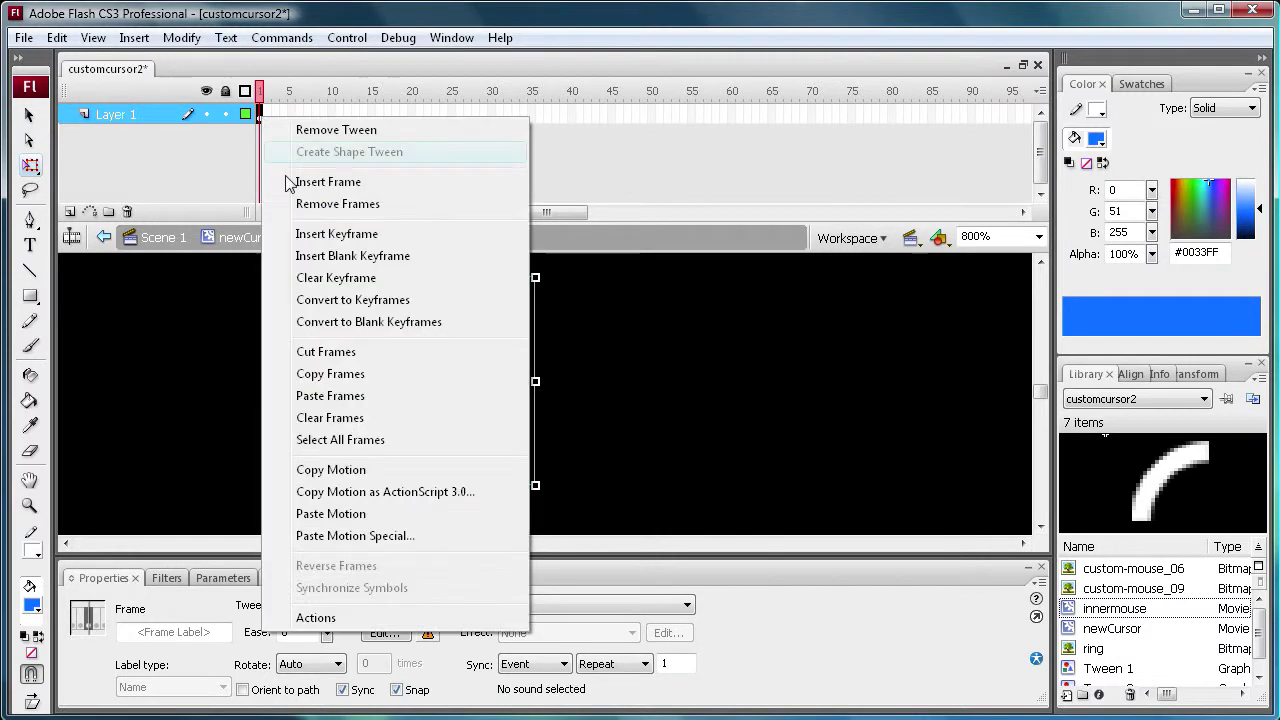
pyautogui.click(360, 383)
pyautogui.click(318, 110)
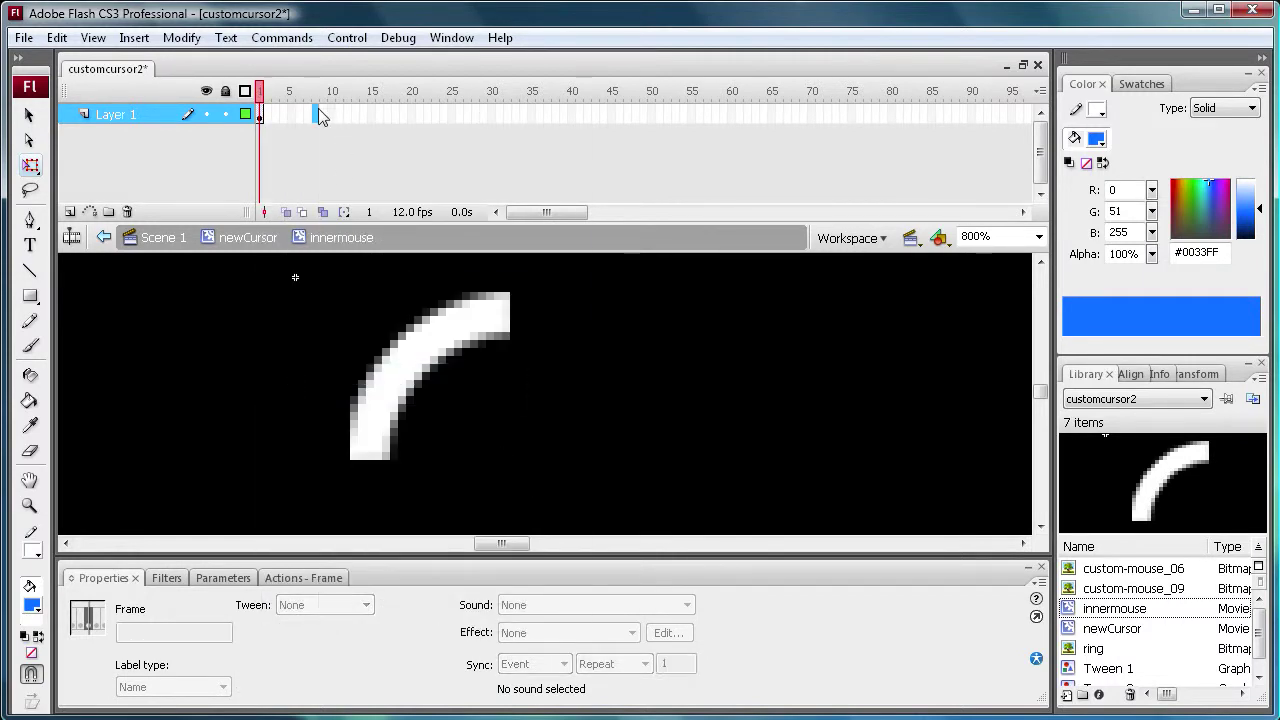
pyautogui.rightClick(318, 110)
pyautogui.click(387, 387)
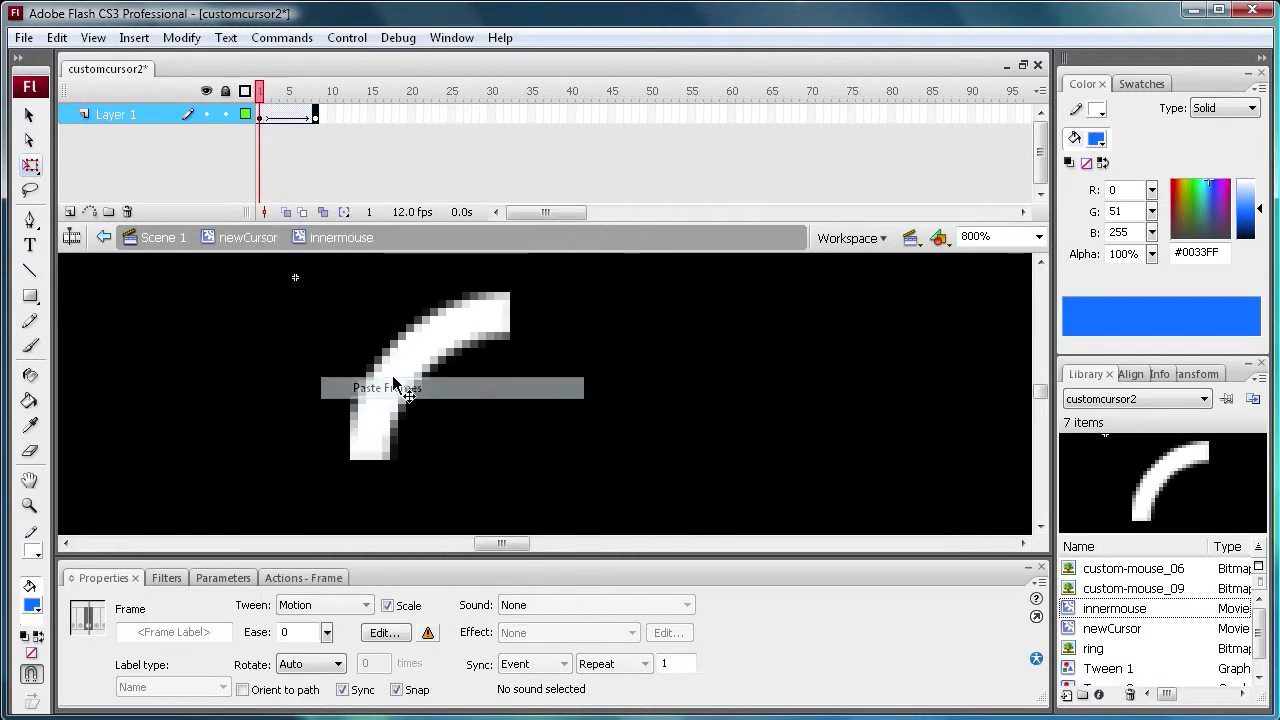
# Rotate the frame-8 arc downward around its new pivot and preview the tween.
pyautogui.click(315, 113)
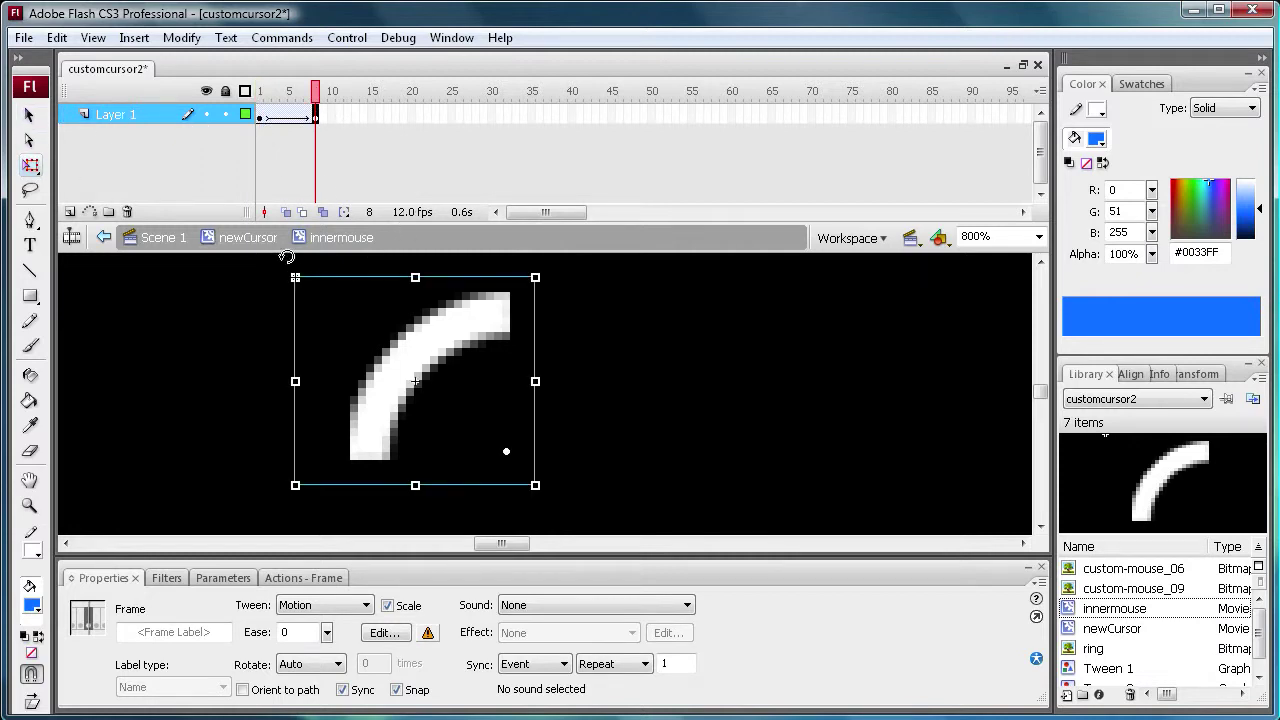
pyautogui.moveTo(286, 257); pyautogui.dragTo(334, 620)
pyautogui.click(307, 95)
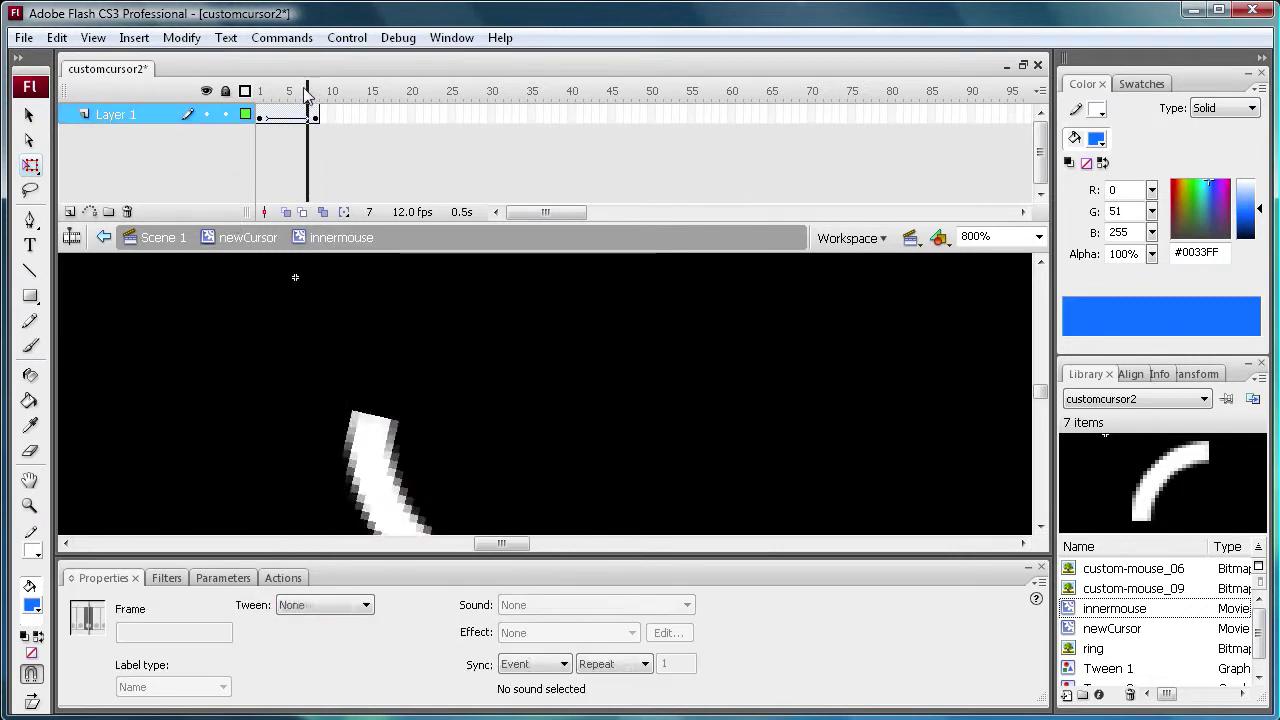
pyautogui.moveTo(307, 95)
pyautogui.mouseDown()
pyautogui.moveTo(247, 98)
pyautogui.moveTo(316, 110)
pyautogui.mouseUp()
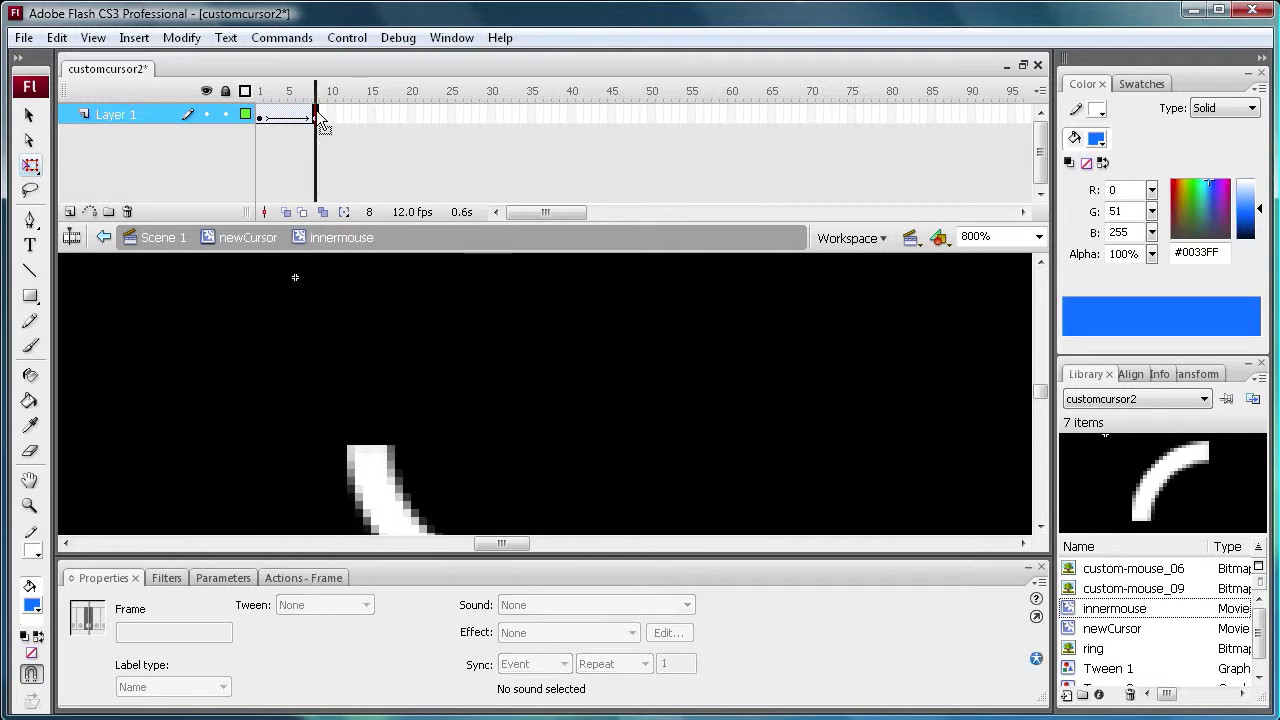
# Copy the frame 8 keyframe and paste it at frame 16 to extend the tween.
pyautogui.rightClick(318, 119)
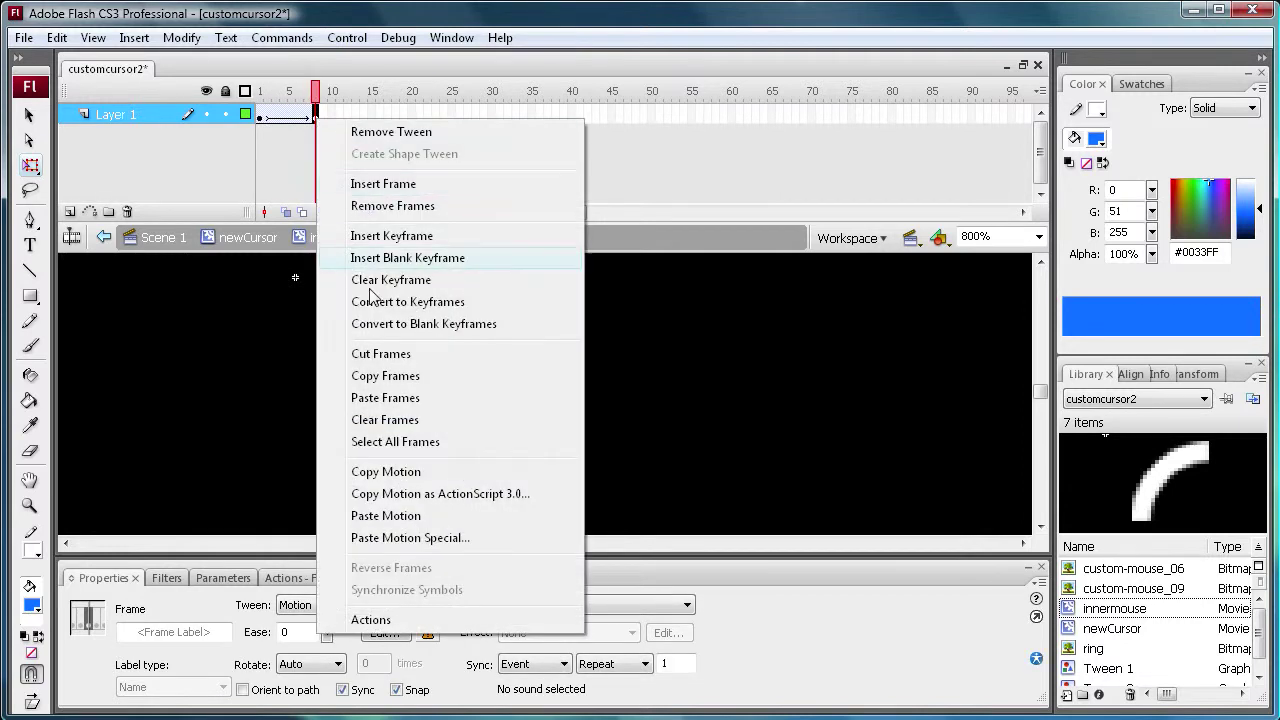
pyautogui.click(386, 376)
pyautogui.click(383, 113)
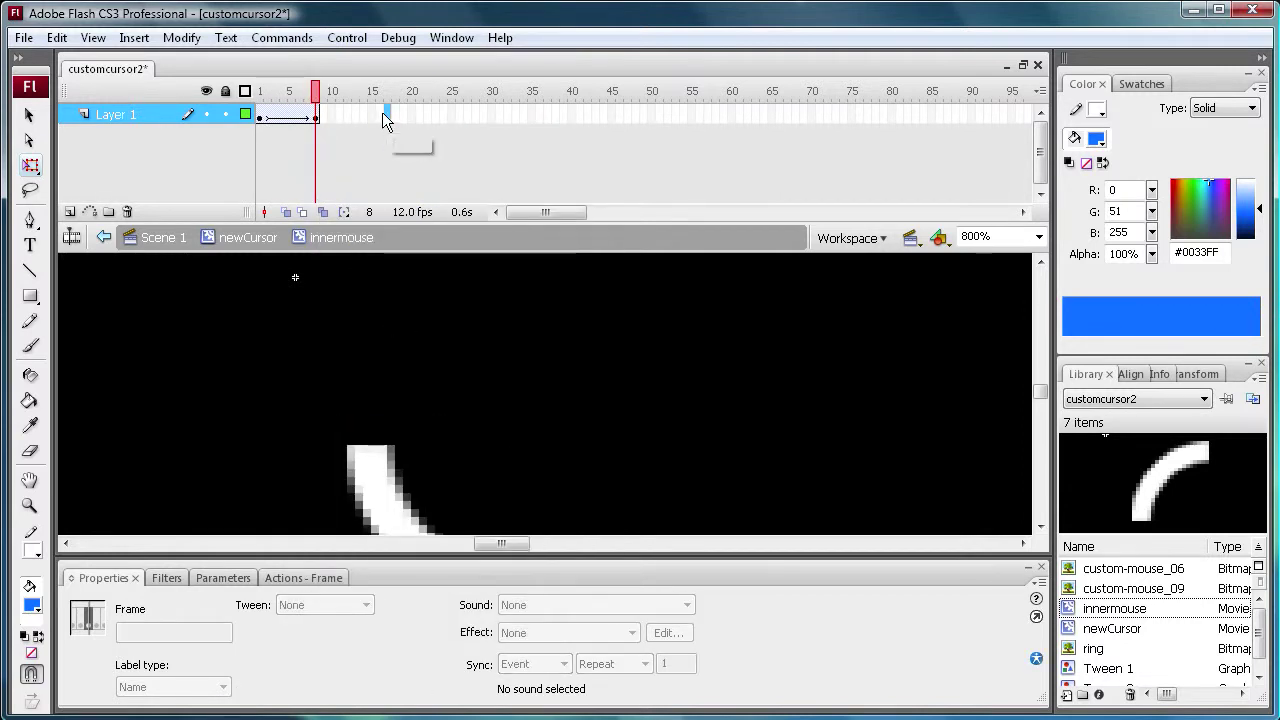
pyautogui.rightClick(381, 113)
pyautogui.click(472, 393)
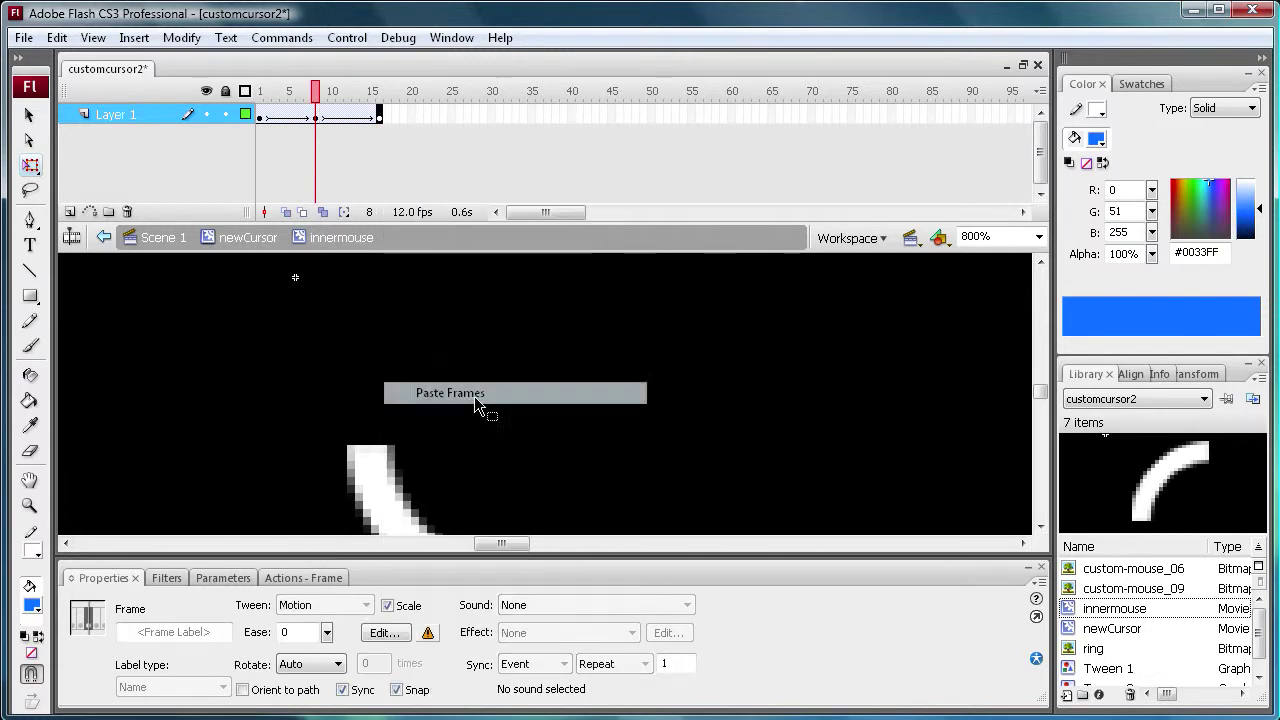
# Rotate the arc further at frame 16, then play and scrub the animation to preview it.
pyautogui.click(379, 114)
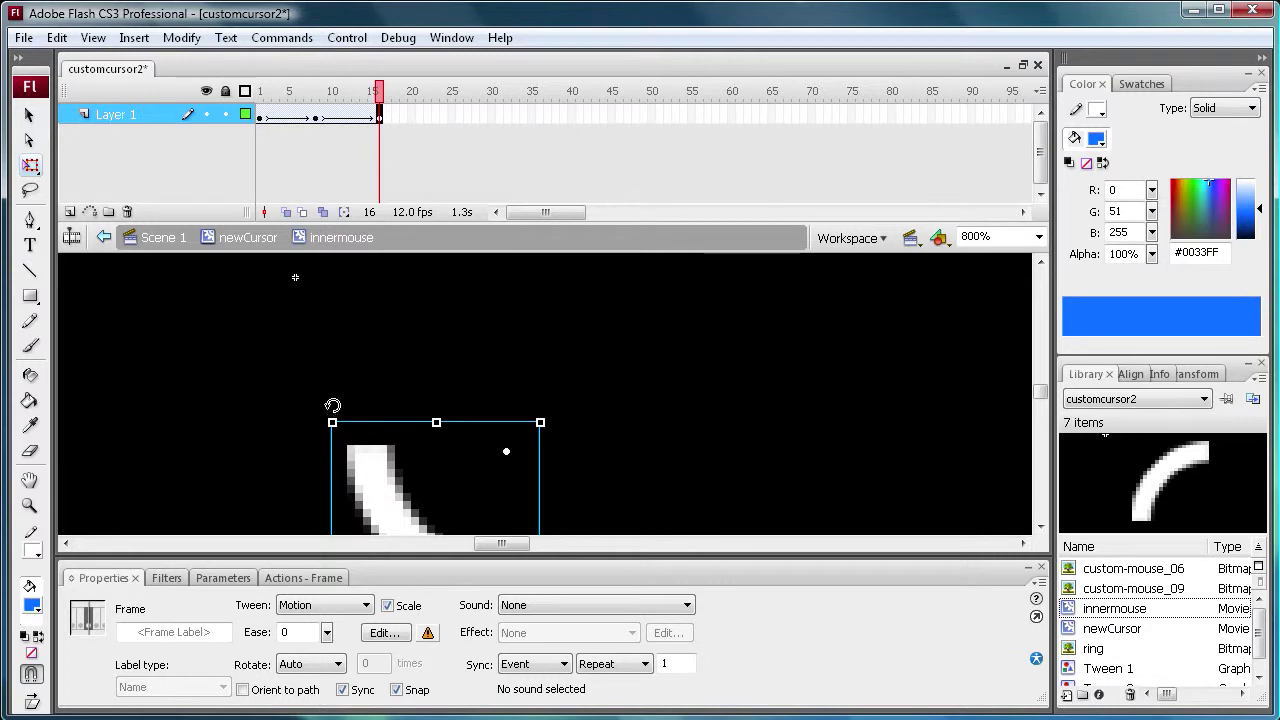
pyautogui.moveTo(331, 409); pyautogui.dragTo(473, 653)
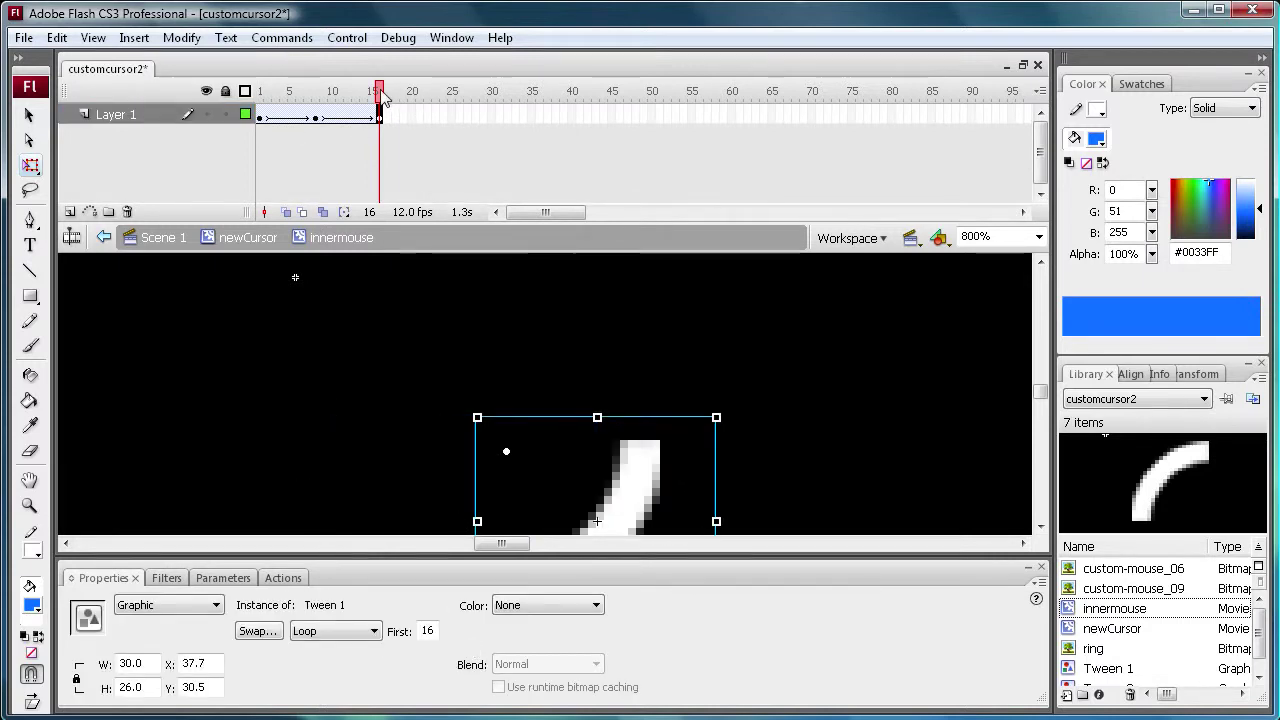
pyautogui.click(326, 110)
pyautogui.moveTo(326, 110); pyautogui.dragTo(395, 128)
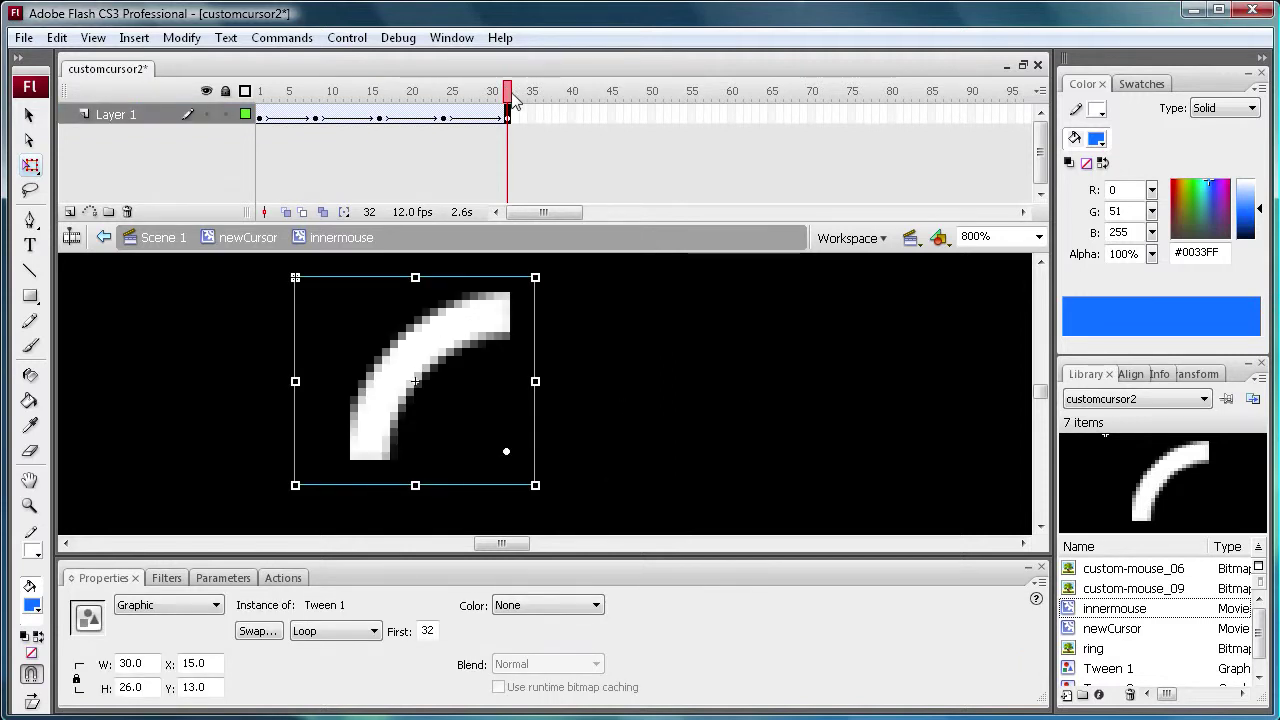
pyautogui.click(285, 118)
pyautogui.press('Return')
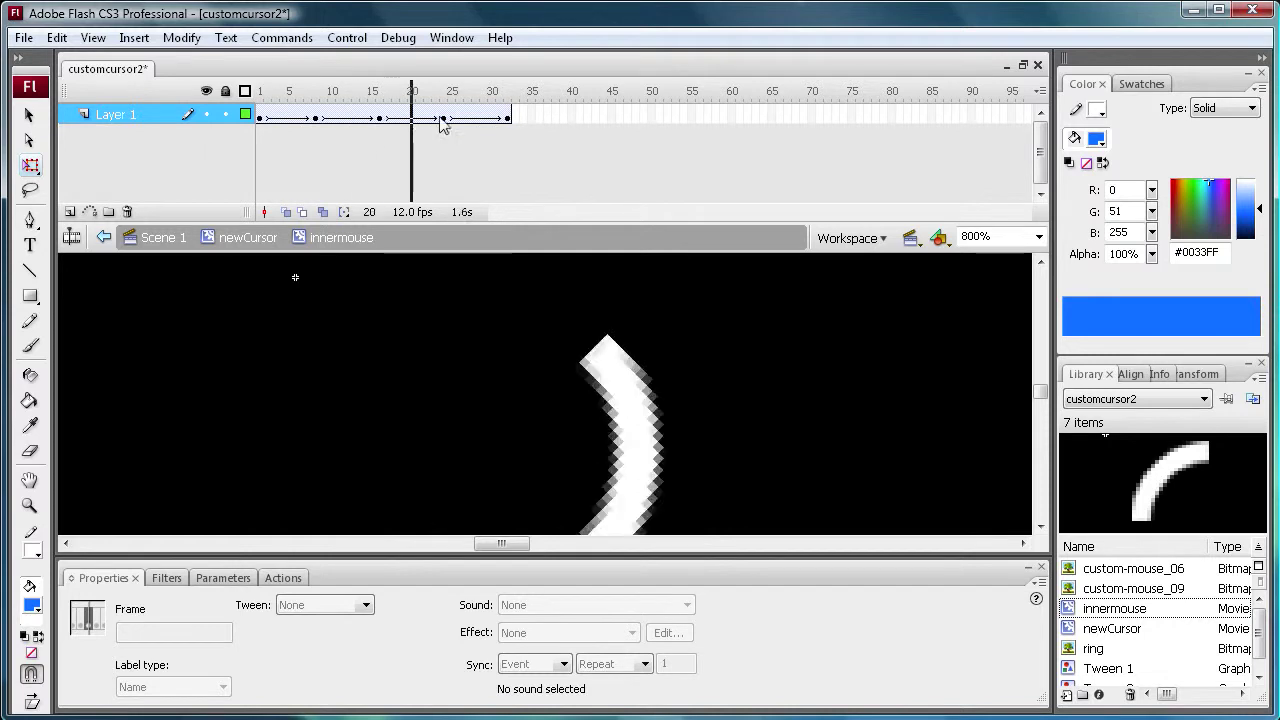
pyautogui.moveTo(466, 90); pyautogui.dragTo(508, 131)
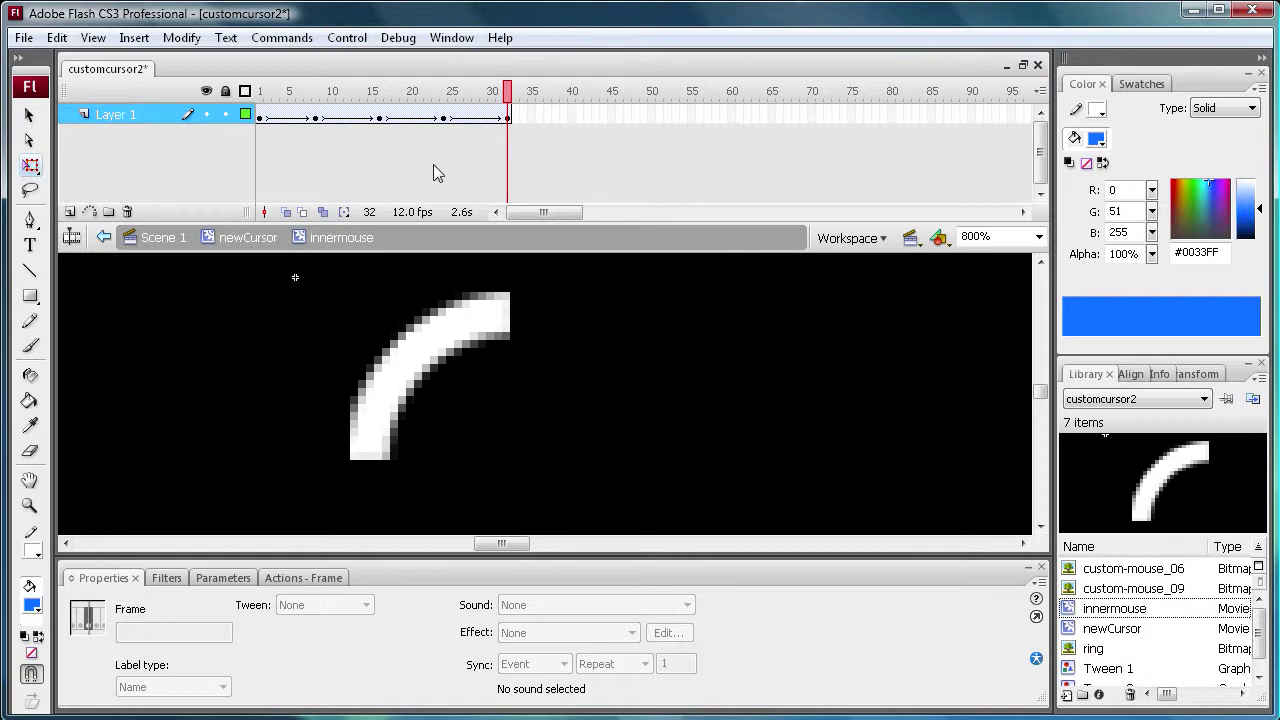
# Label frame 1 'replay' and give frame 32 the gotoAndStop("replay") action.
pyautogui.click(258, 115)
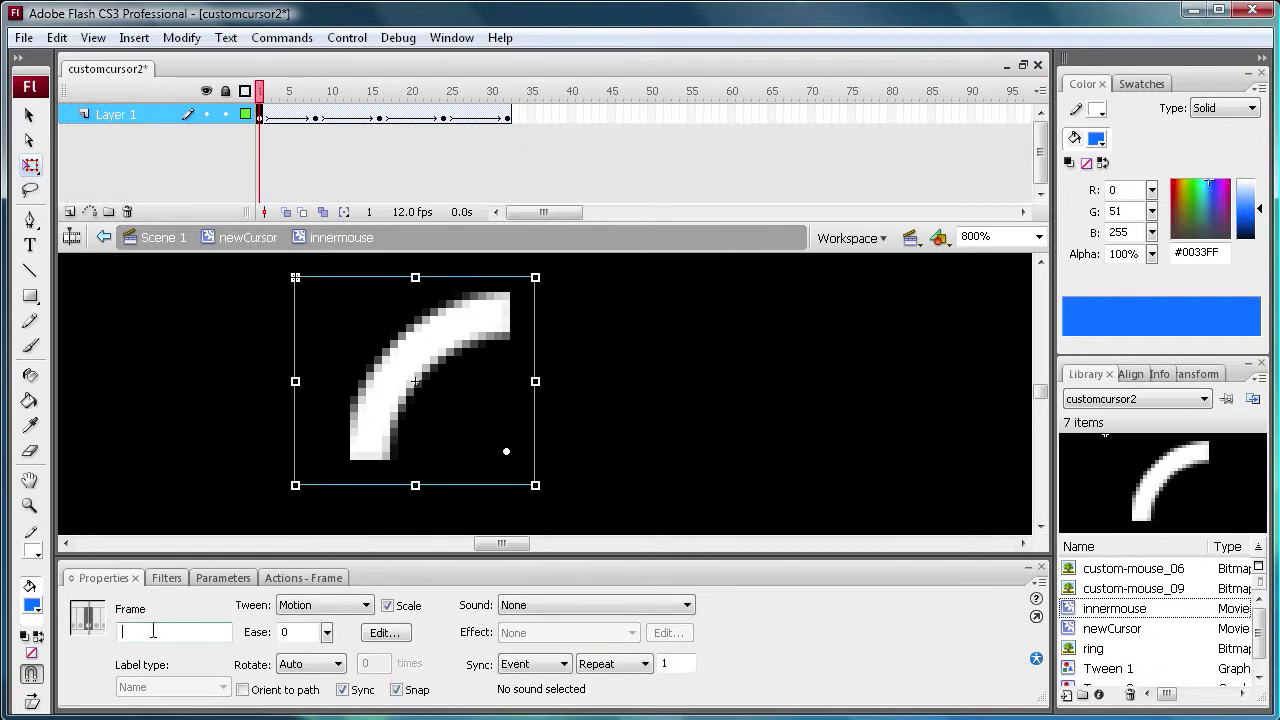
pyautogui.write('repla')
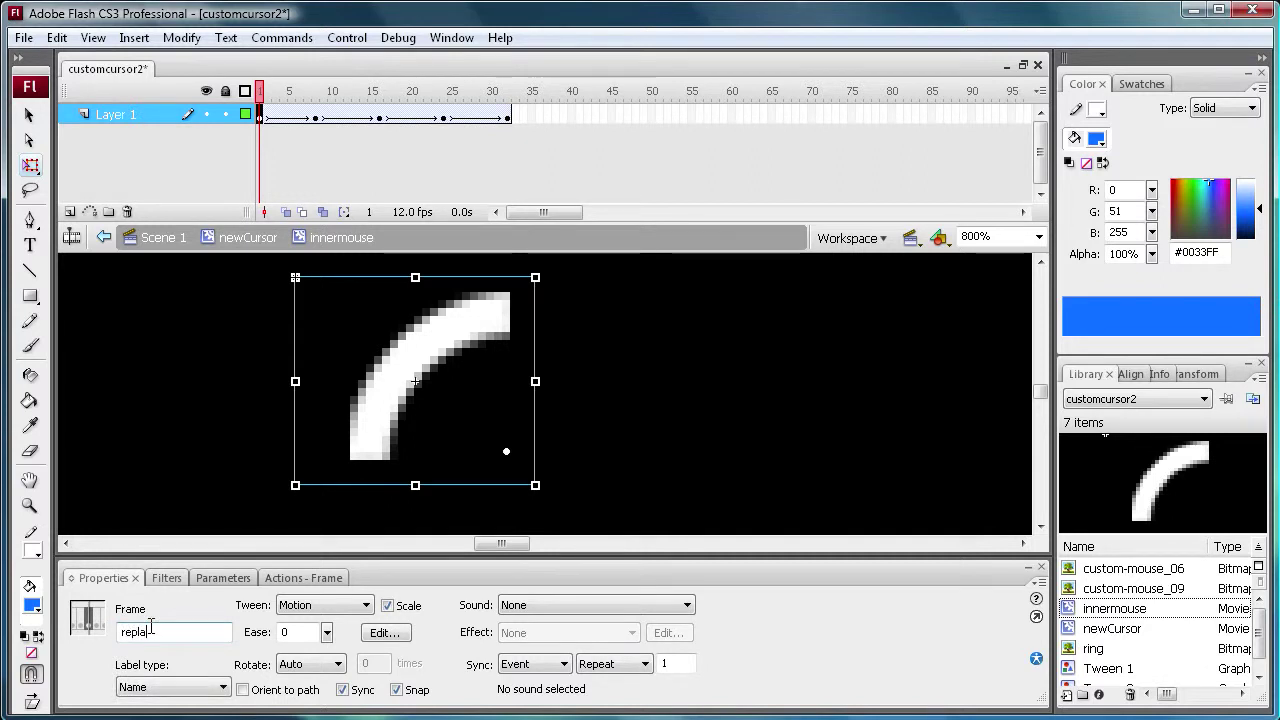
pyautogui.write('y')
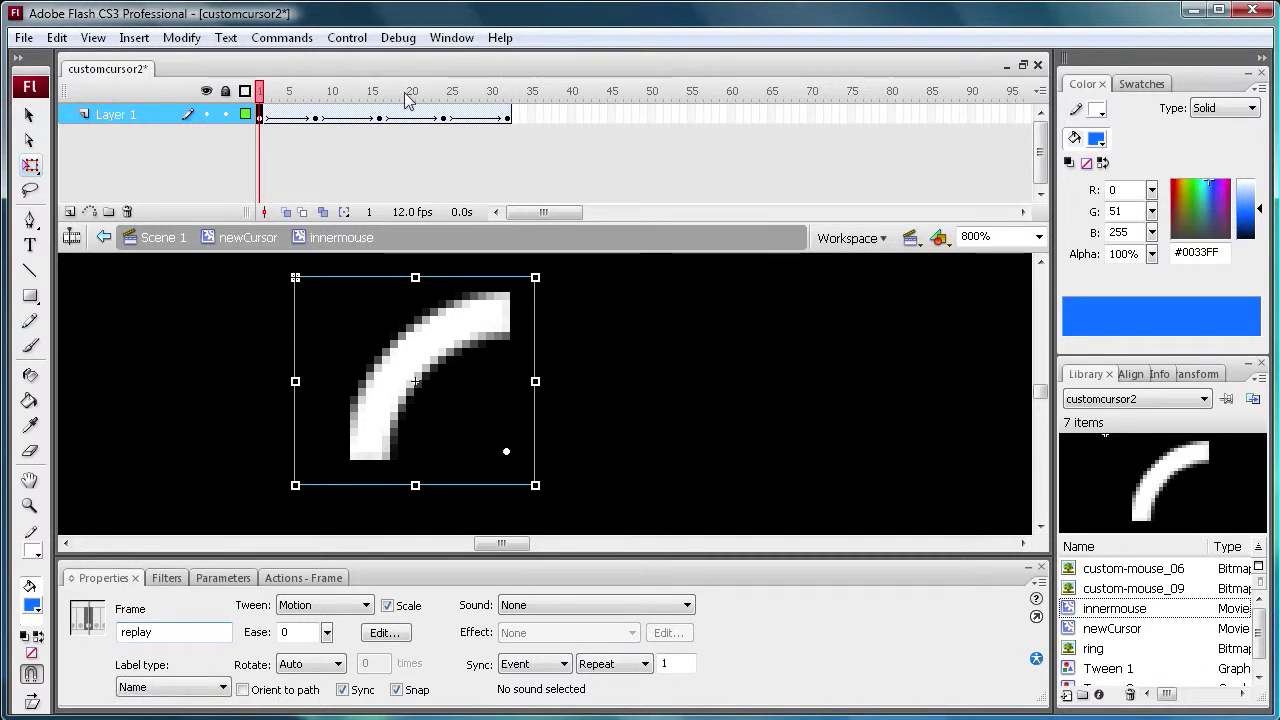
pyautogui.click(507, 117)
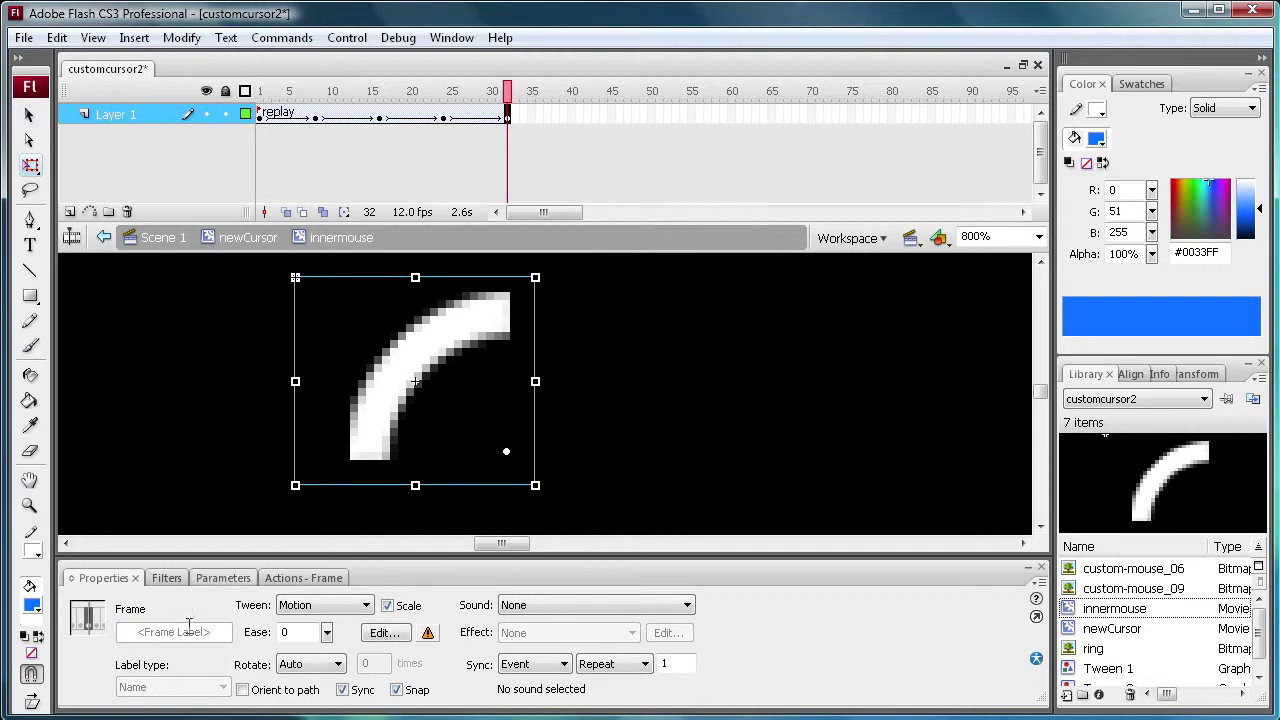
pyautogui.click(281, 579)
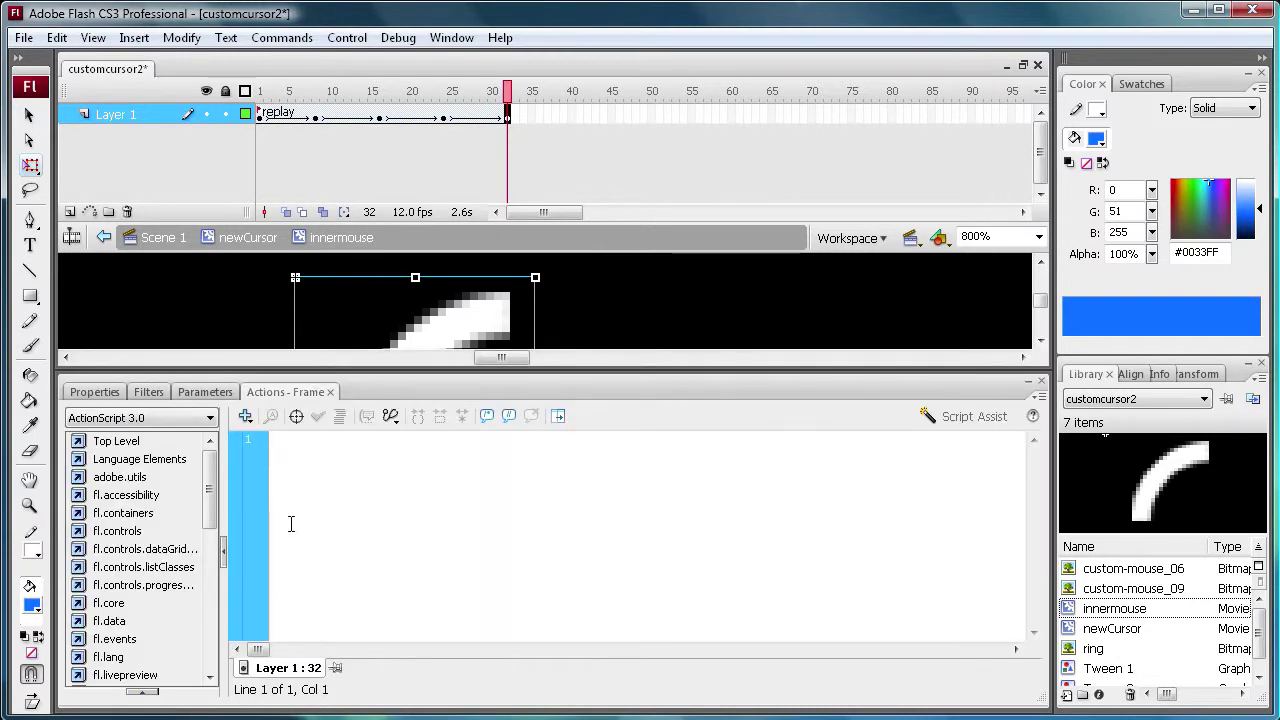
pyautogui.write('s')
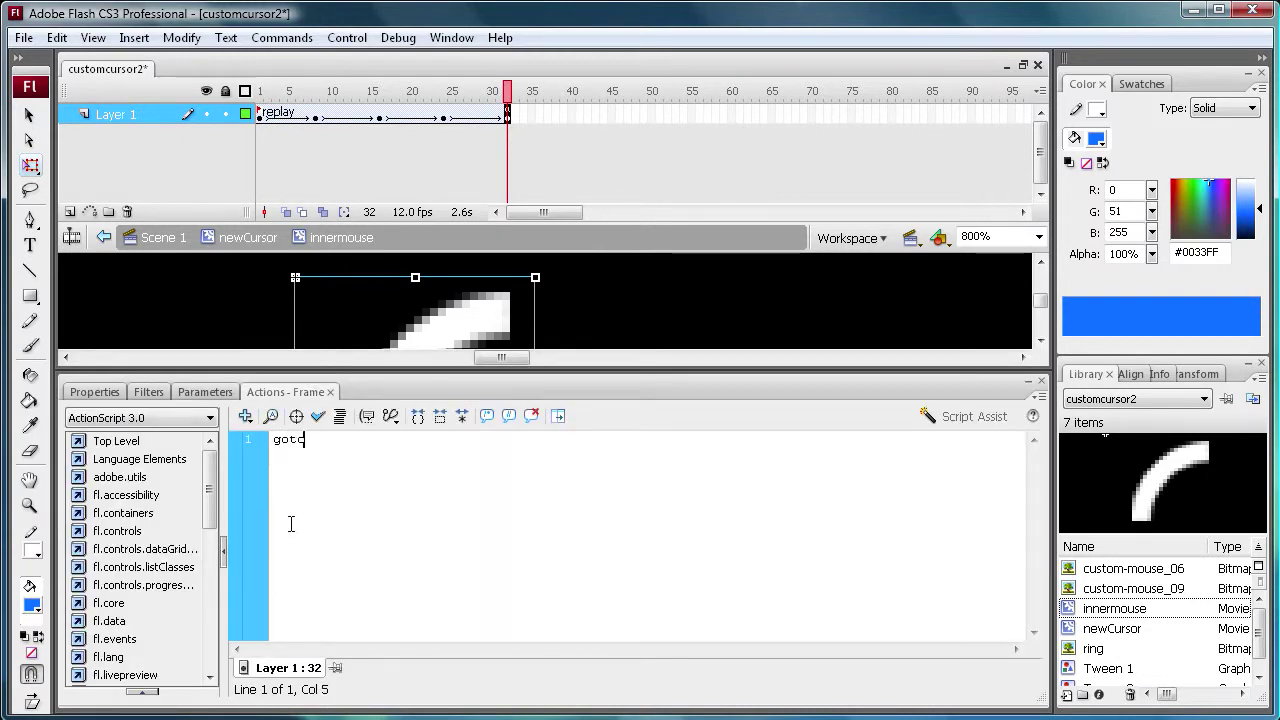
pyautogui.write('otoAndStop(')
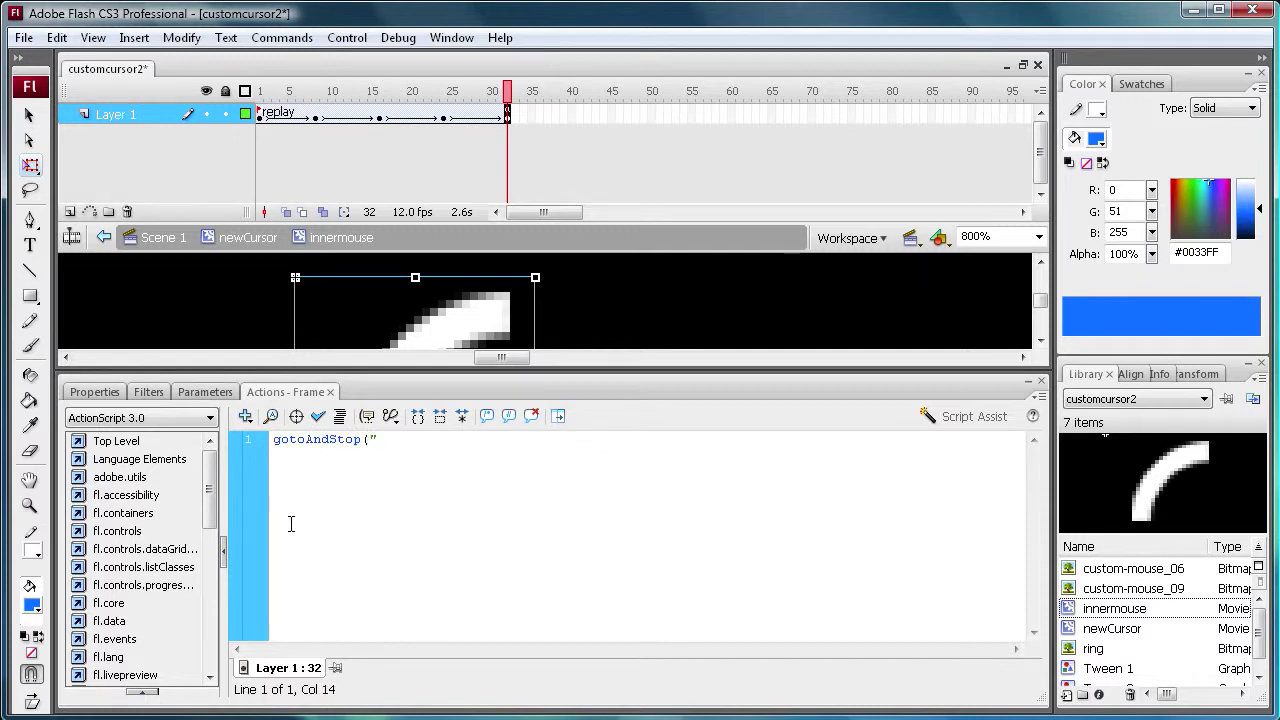
pyautogui.write('repla')
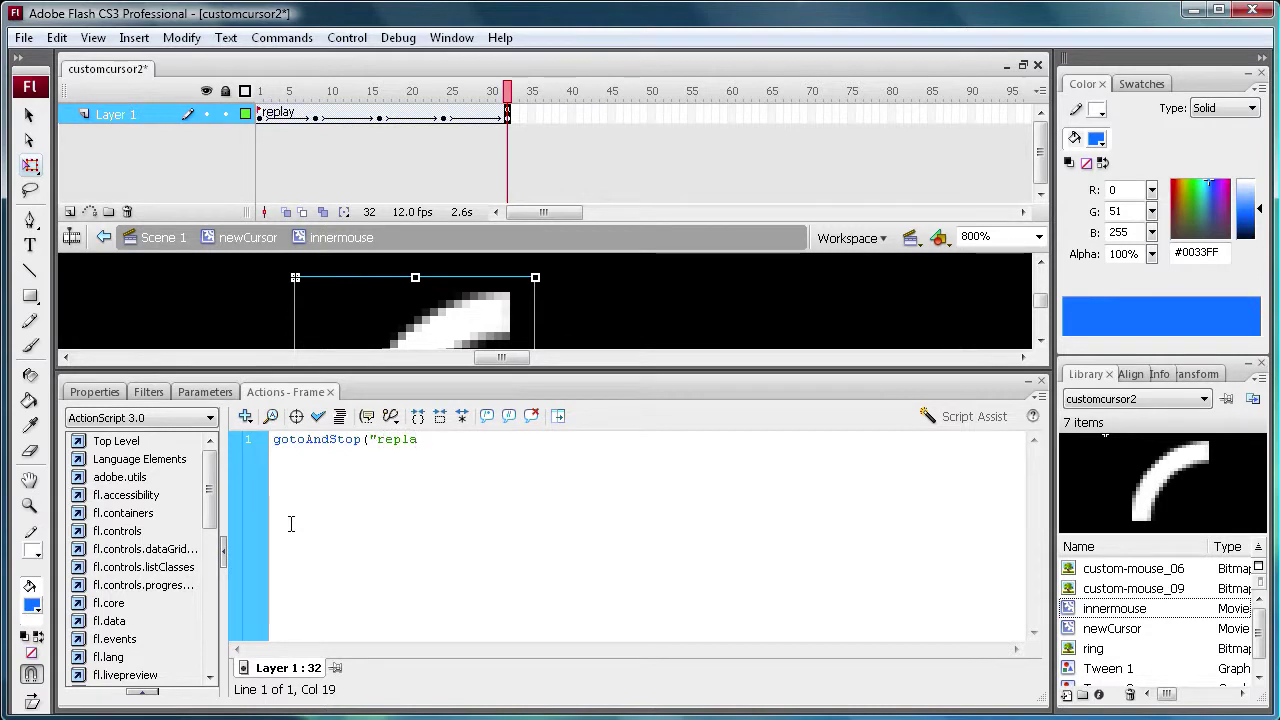
pyautogui.write('y");')
# Rewind to frame 1 and play the 32-frame spin to preview it.
pyautogui.moveTo(500, 93); pyautogui.dragTo(232, 191)
pyautogui.click(94, 391)
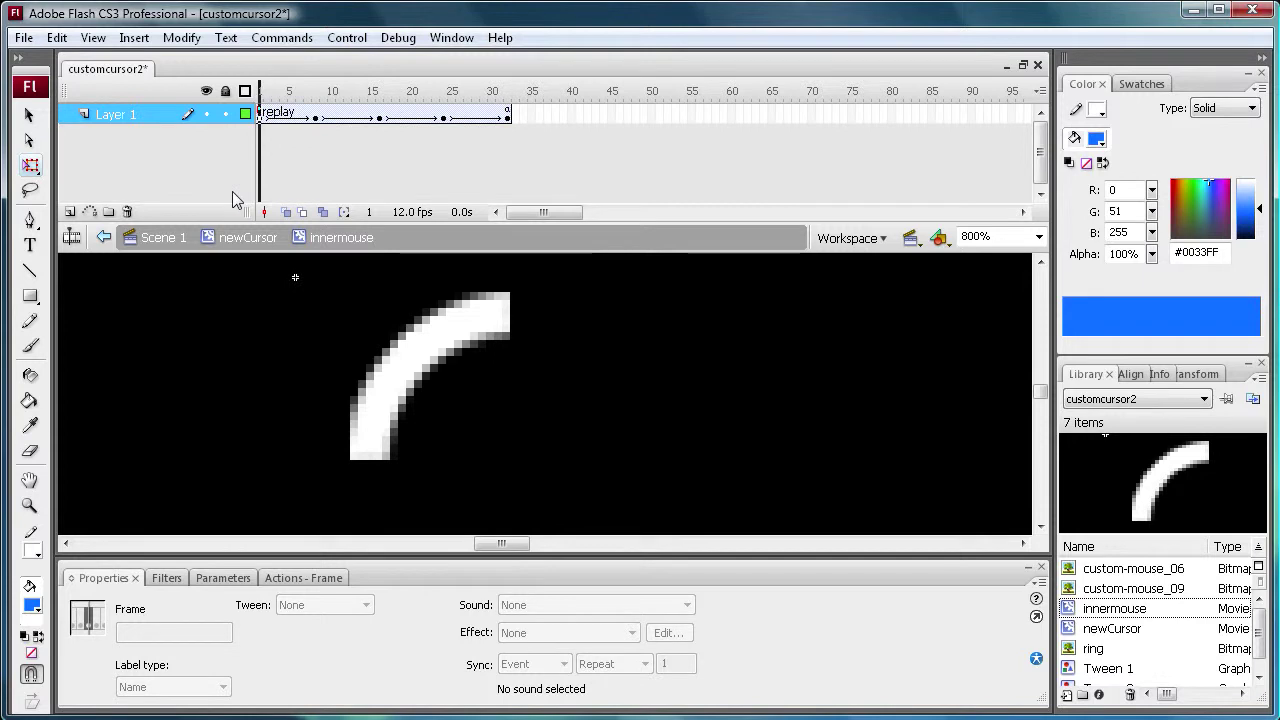
pyautogui.press('Return')
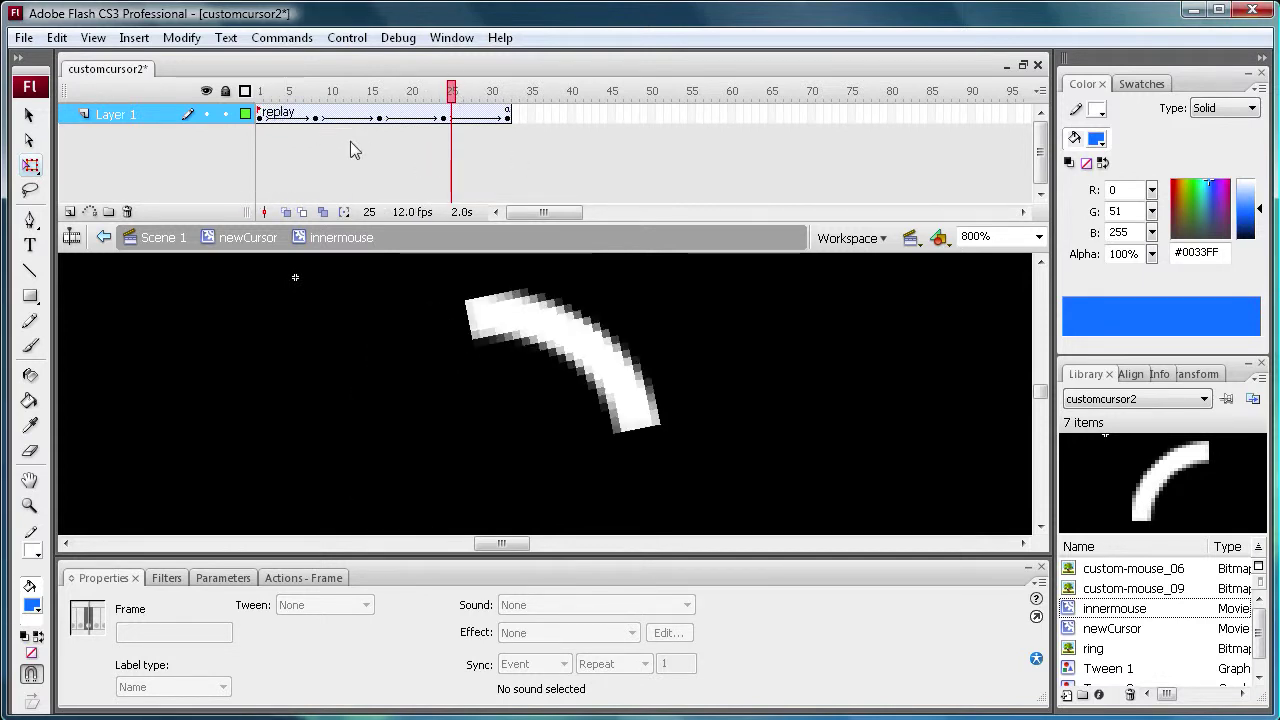
# Return to newCursor and zoom out until the whole ring is visible.
pyautogui.click(228, 244)
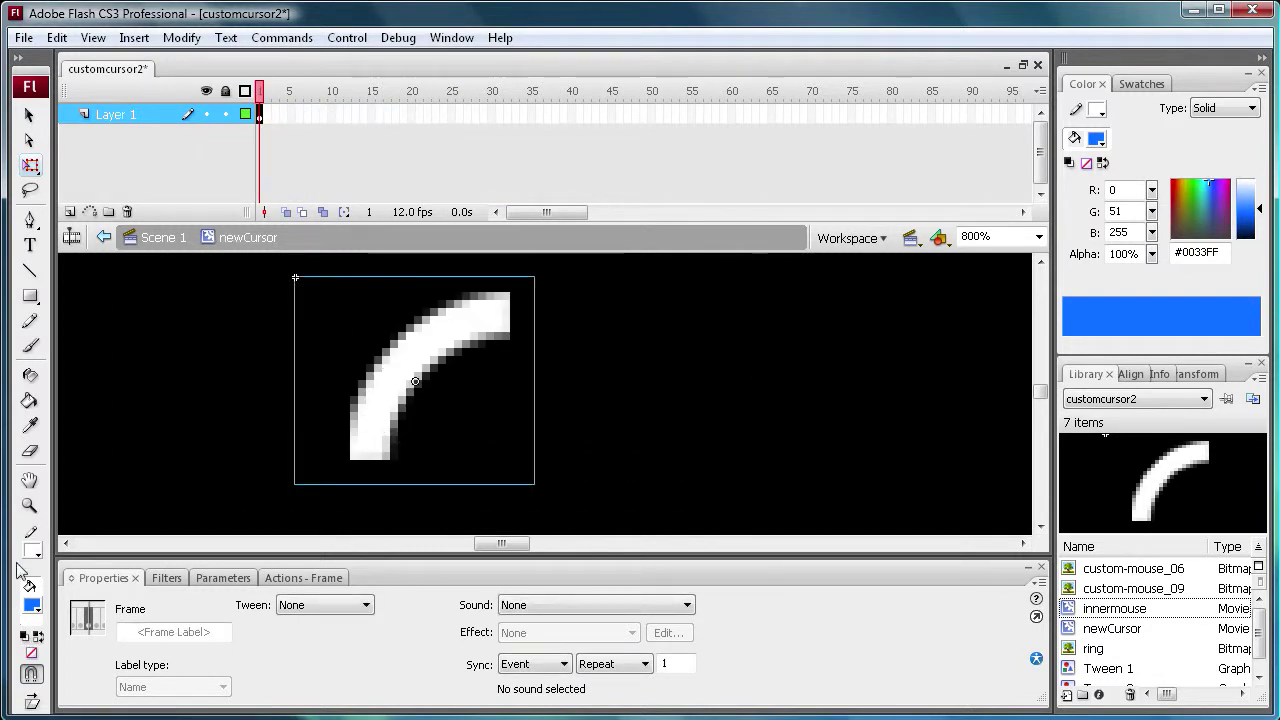
pyautogui.click(30, 505)
pyautogui.click(31, 694)
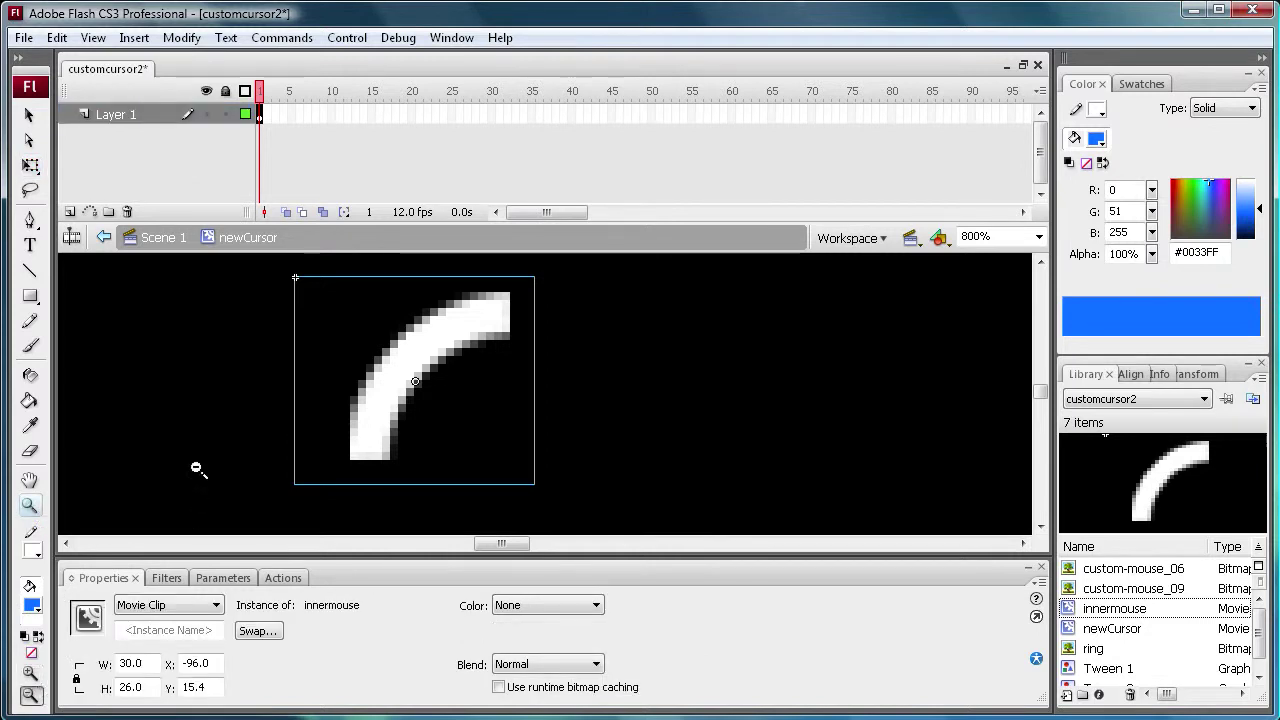
pyautogui.click(203, 437)
pyautogui.click(540, 425)
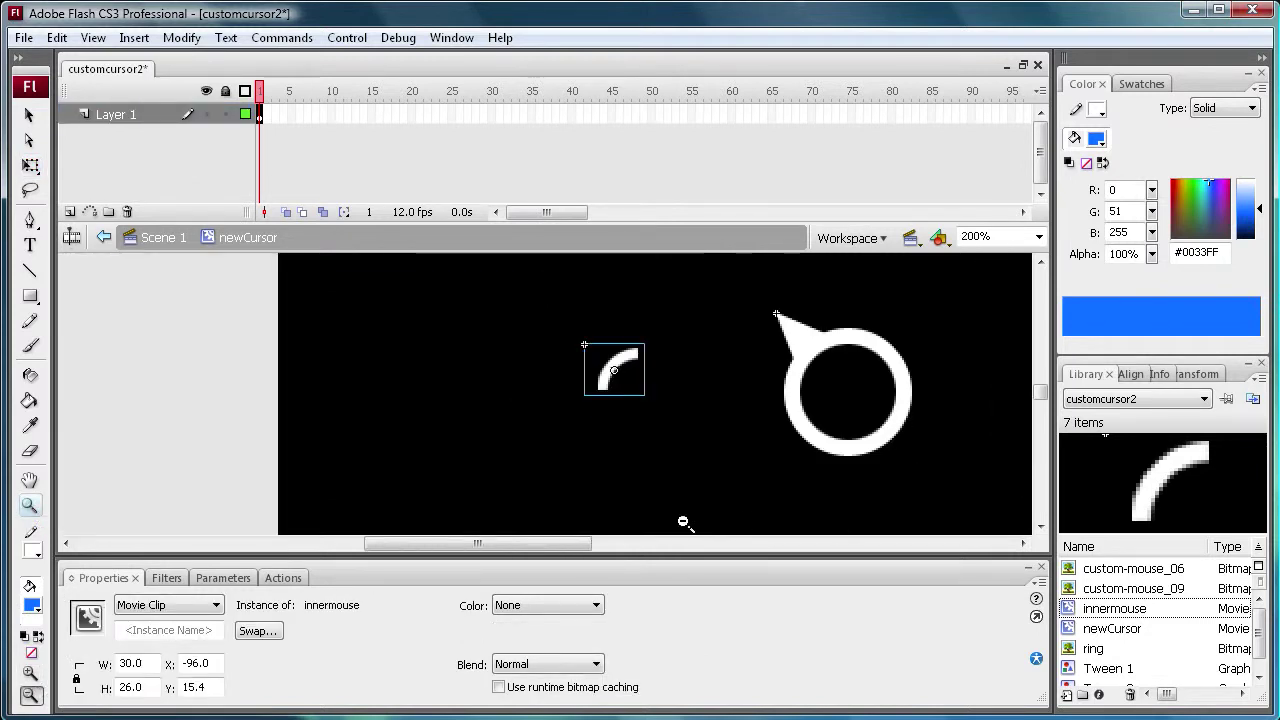
pyautogui.moveTo(578, 545); pyautogui.dragTo(621, 545)
pyautogui.press('v')
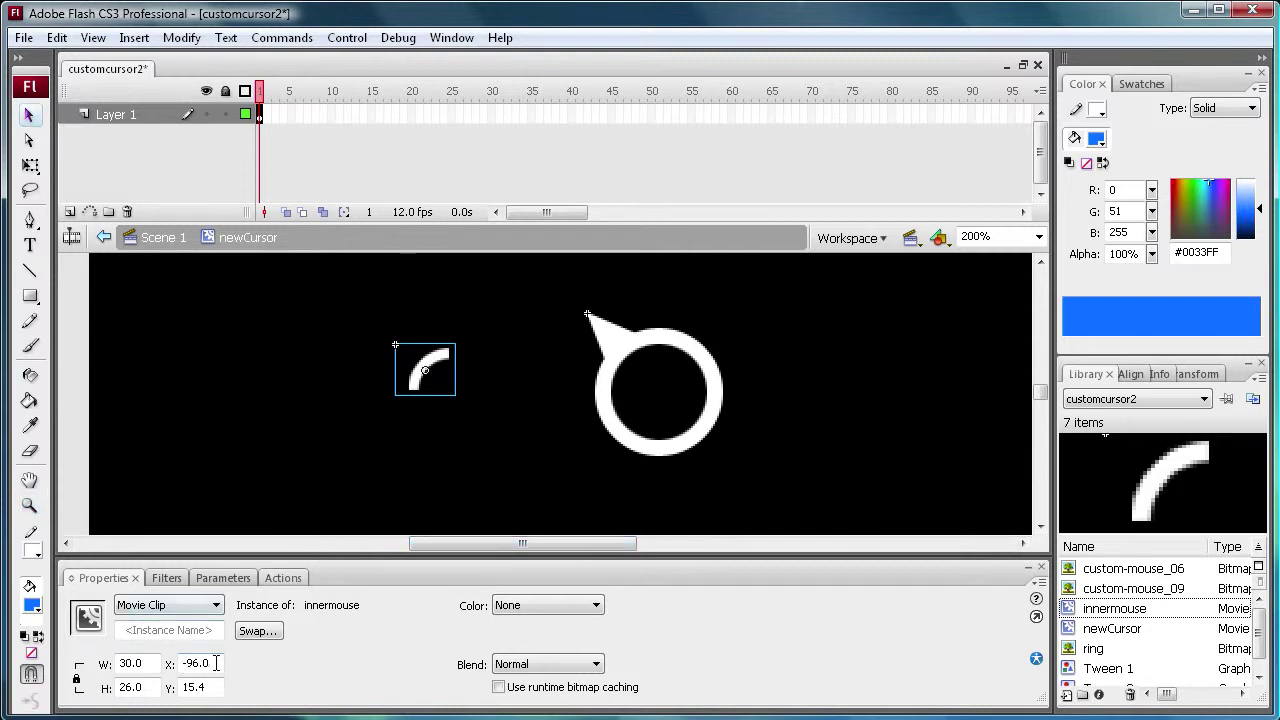
# Position the innermouse instance at X 10.4, Y 18.4 in Properties.
pyautogui.moveTo(216, 663); pyautogui.dragTo(171, 656)
pyautogui.moveTo(213, 683); pyautogui.dragTo(167, 686)
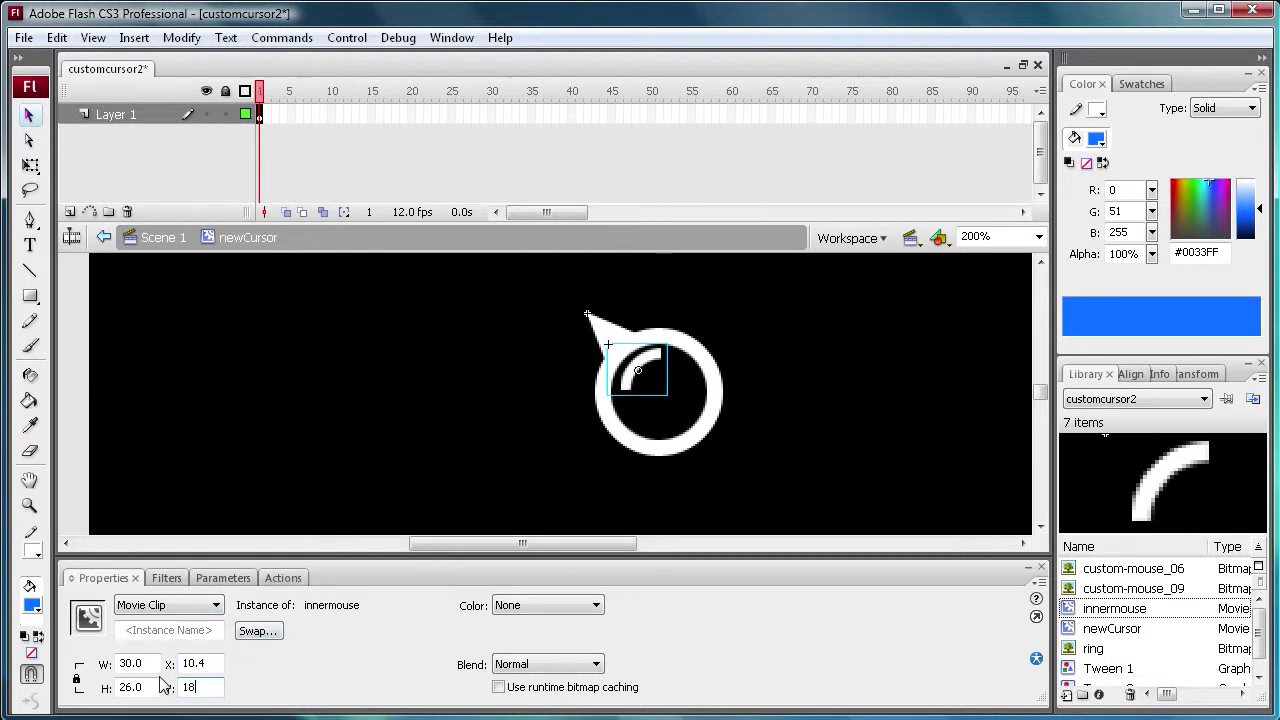
pyautogui.write('4')
pyautogui.press('Return')
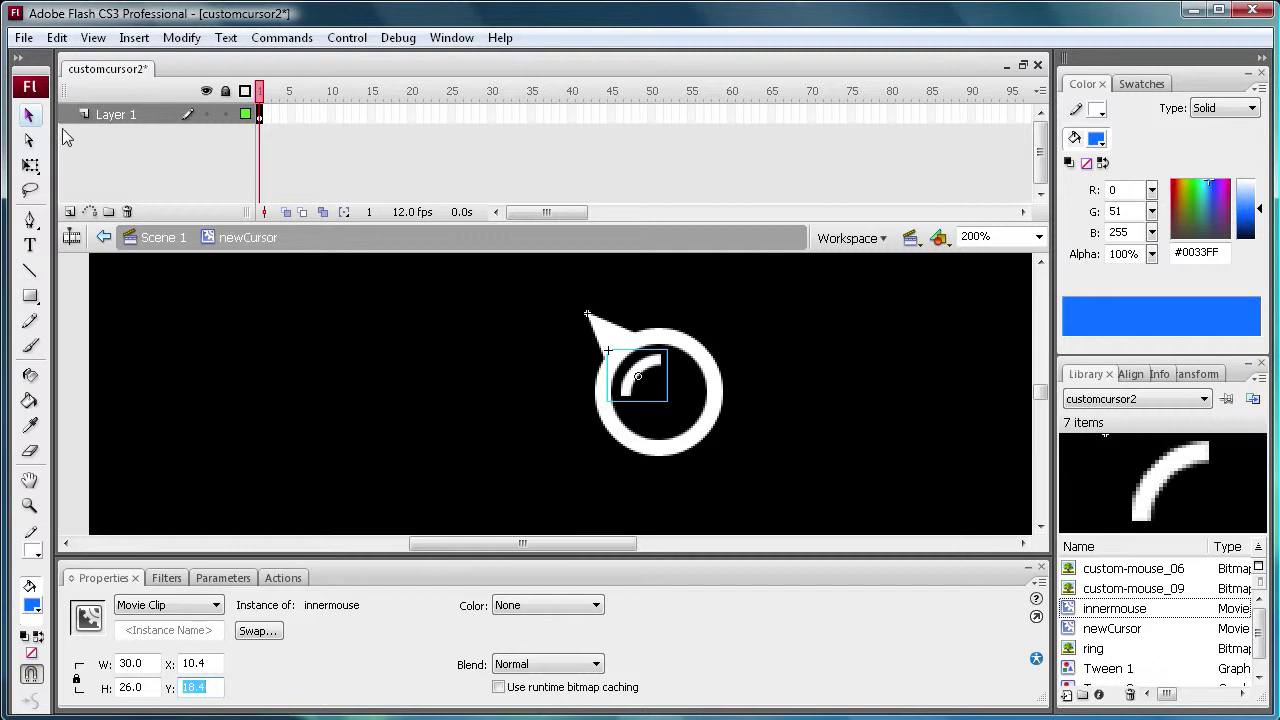
# Drag the custom-mouse_06 bitmap from the Library onto the stage left of the ring.
pyautogui.click(340, 345)
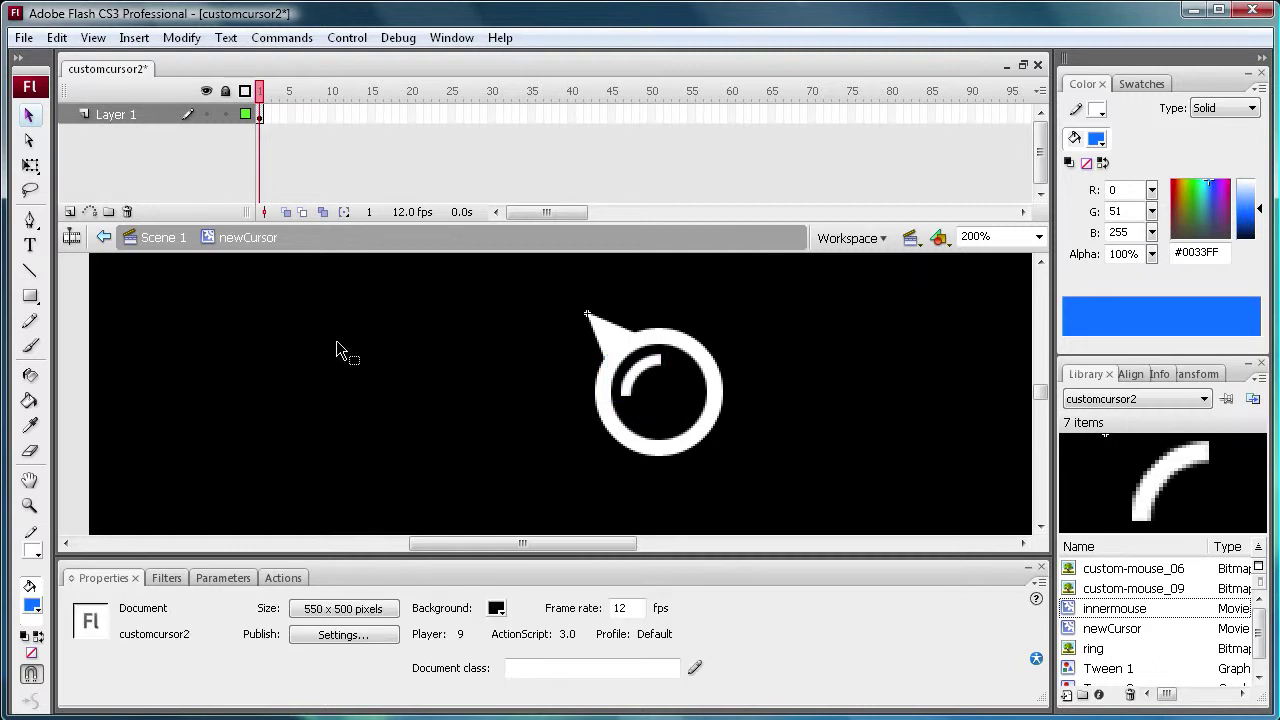
pyautogui.click(1113, 570)
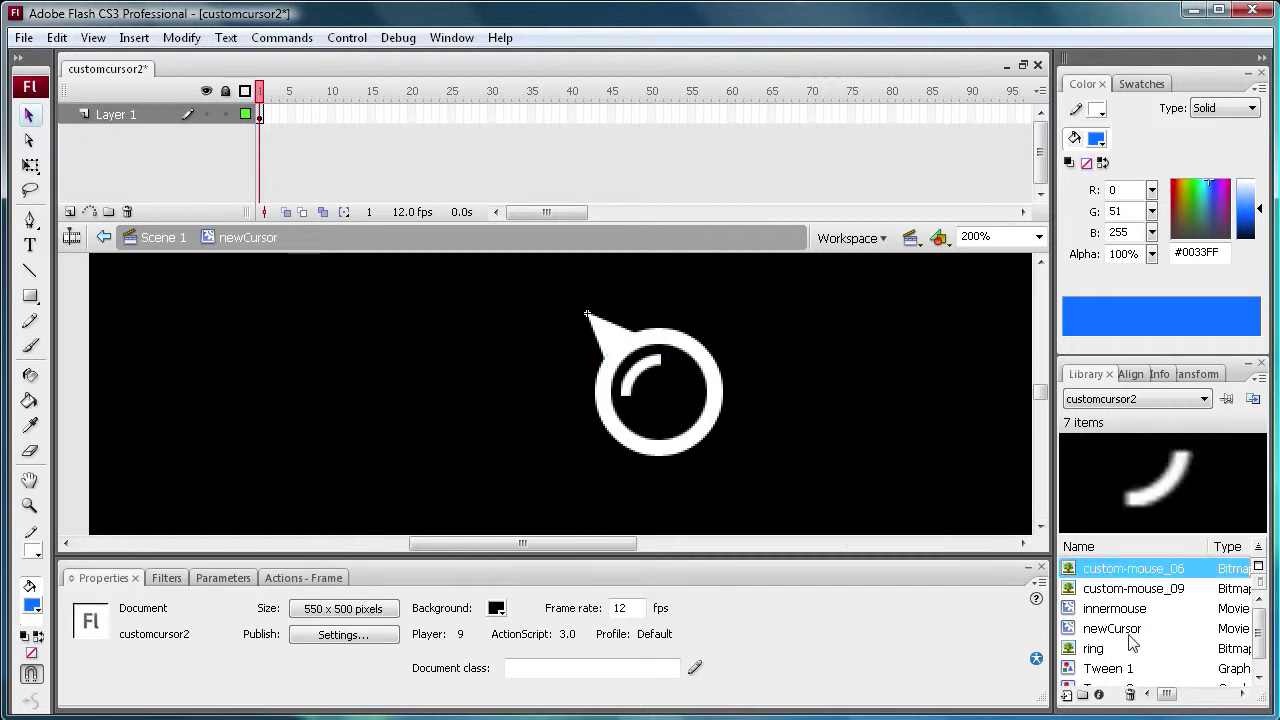
pyautogui.moveTo(1145, 570); pyautogui.dragTo(406, 386)
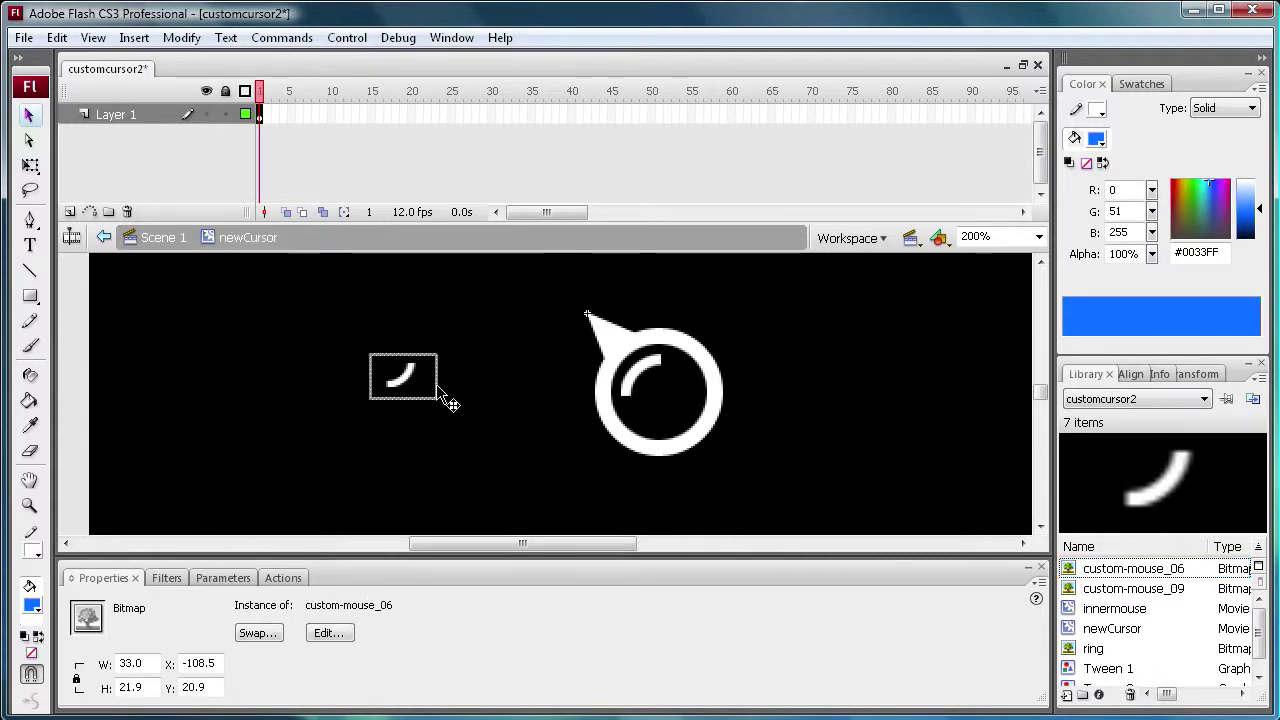
# Convert the bitmap into a movie clip named innermouse2 and enter it for editing.
pyautogui.press('F8')
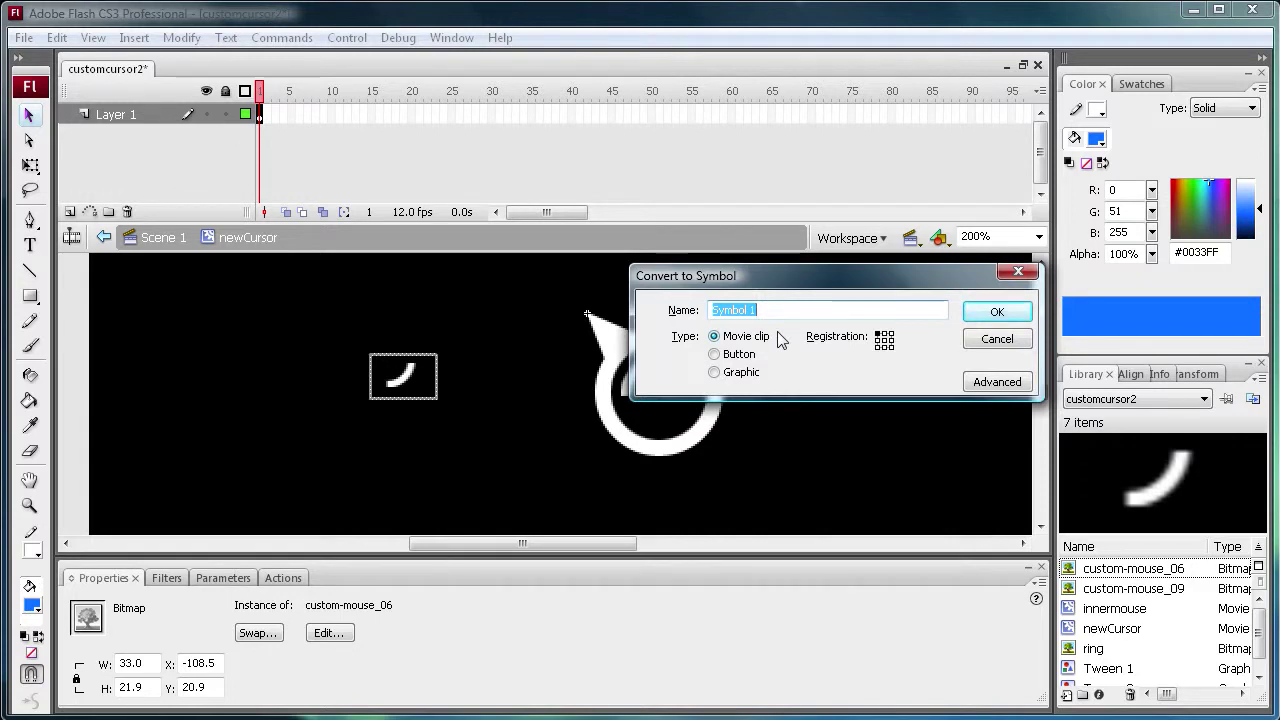
pyautogui.write('innerm')
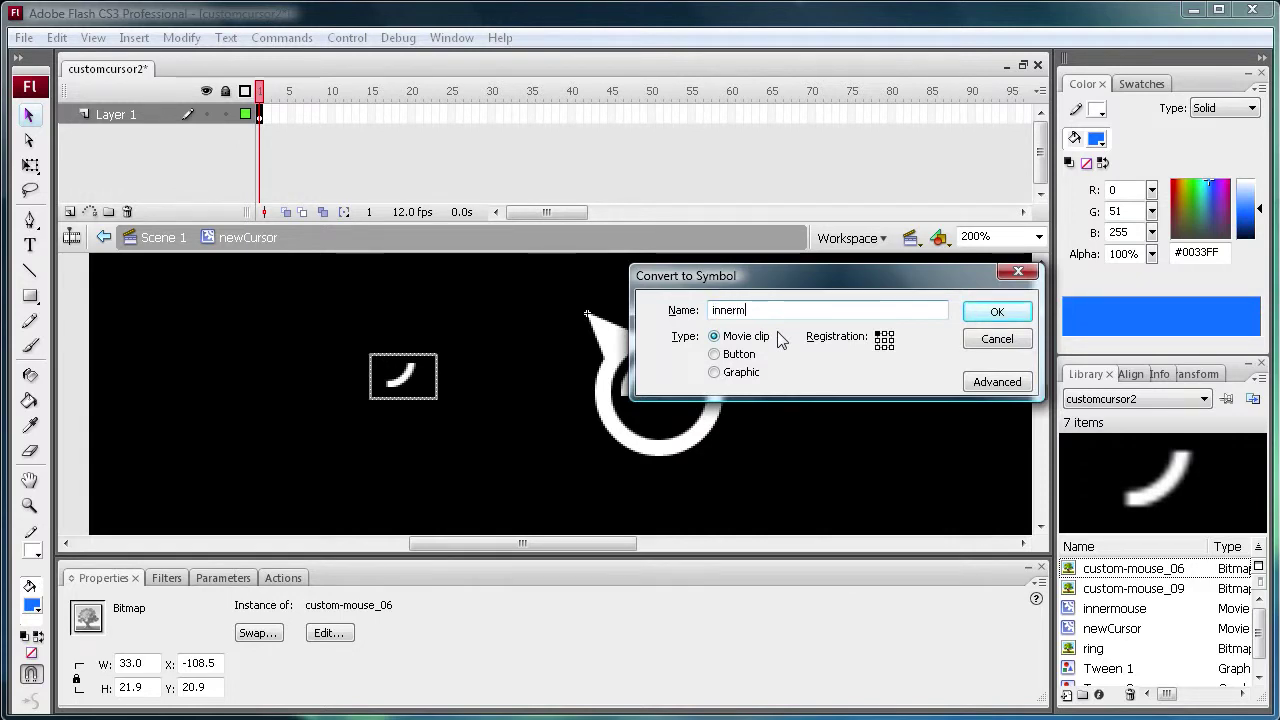
pyautogui.write('ouse2')
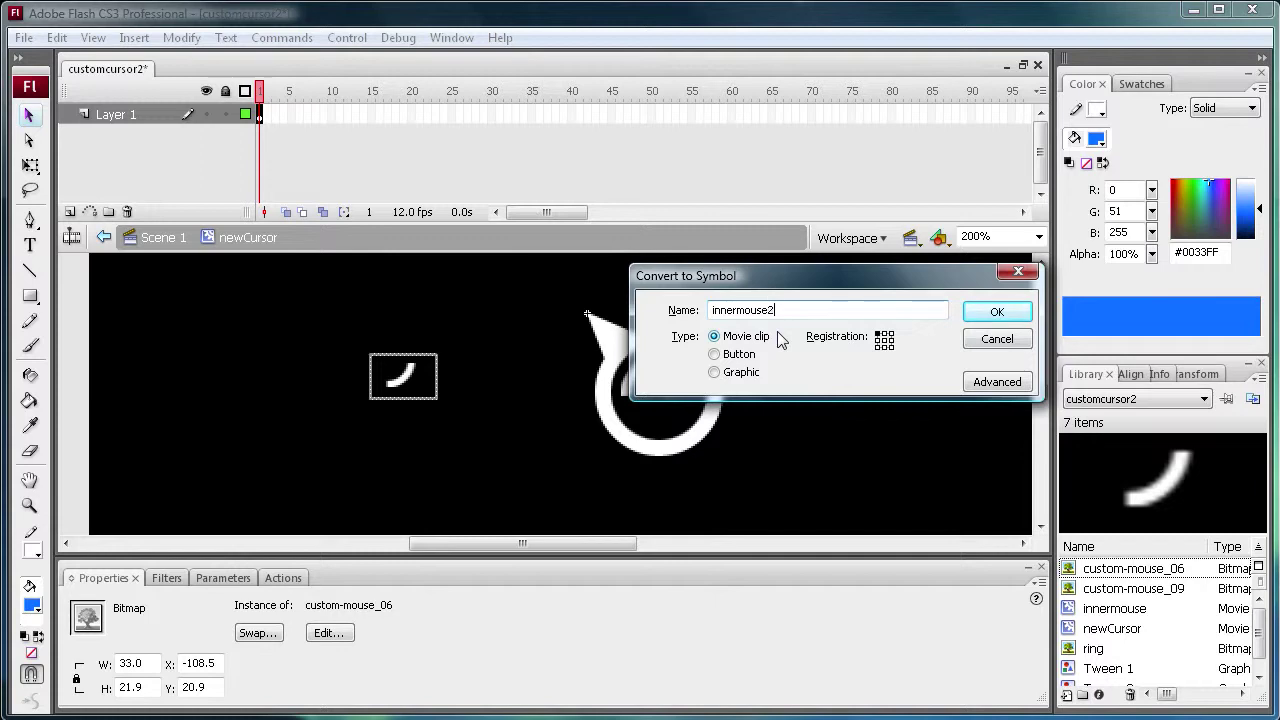
pyautogui.click(984, 312)
pyautogui.doubleClick(418, 379)
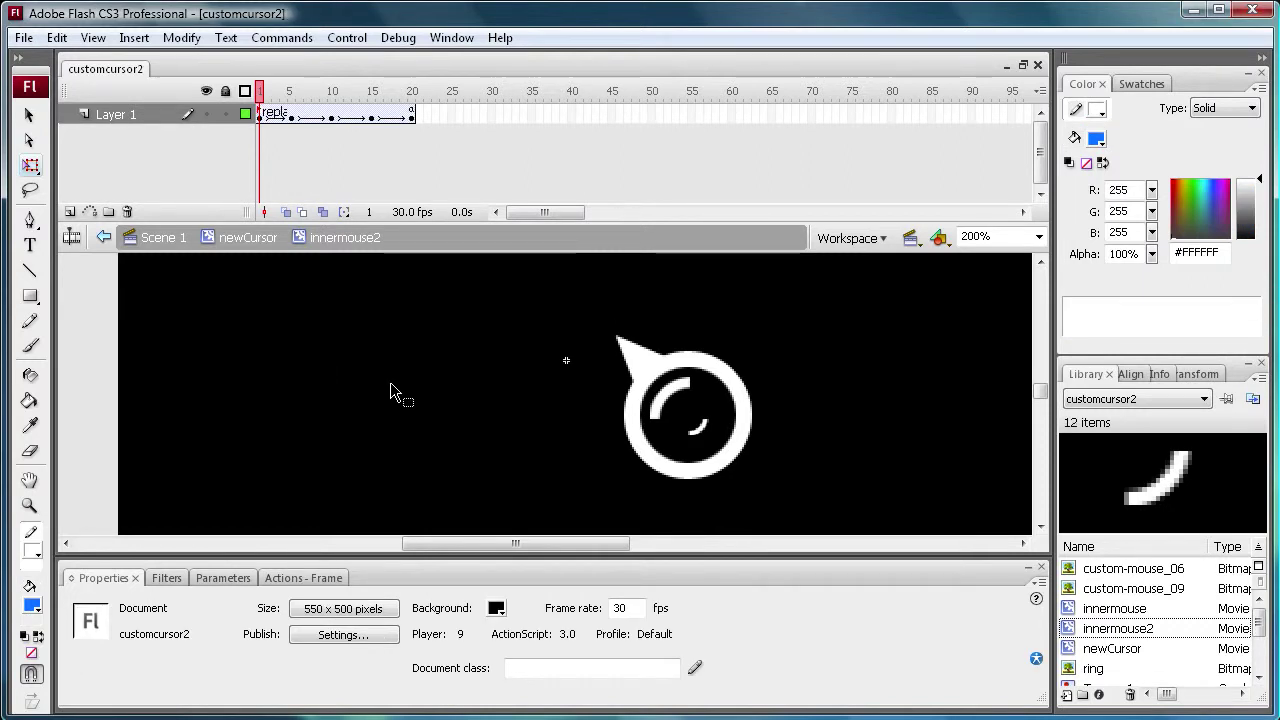
# Select the arc and its tweened frames, confirming frame 1's replay label.
pyautogui.click(707, 430)
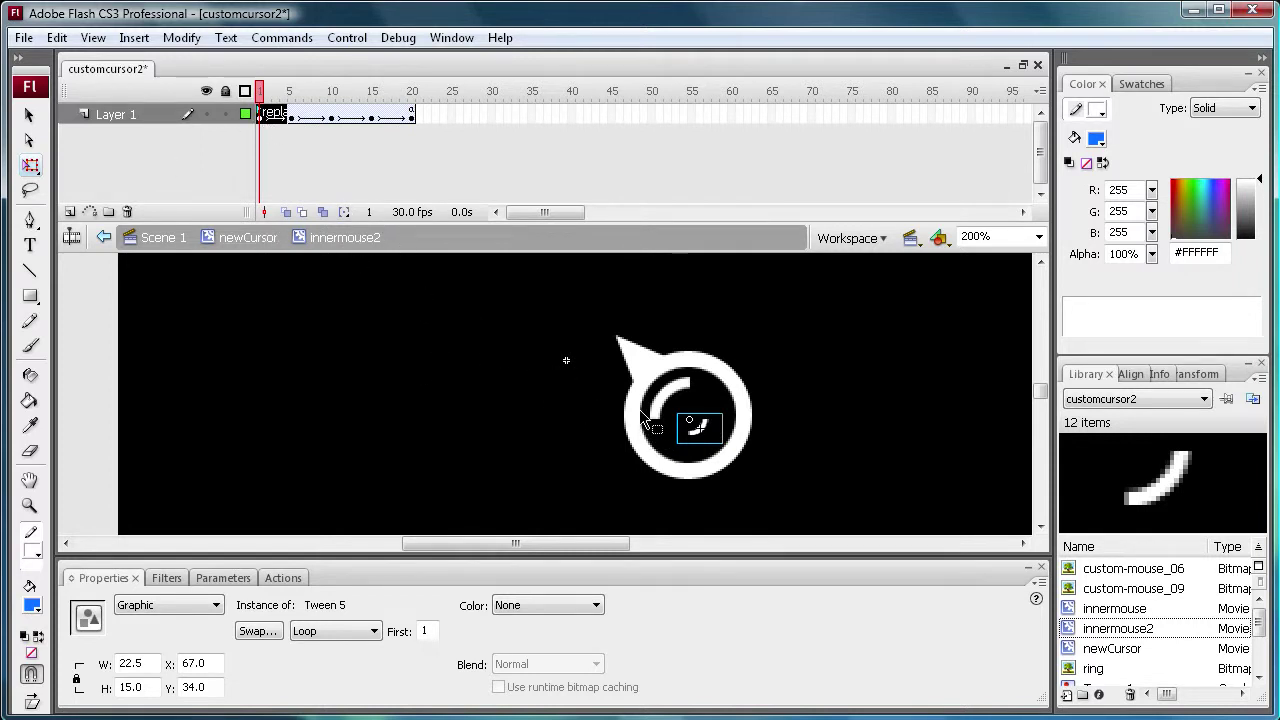
pyautogui.click(285, 113)
pyautogui.click(262, 113)
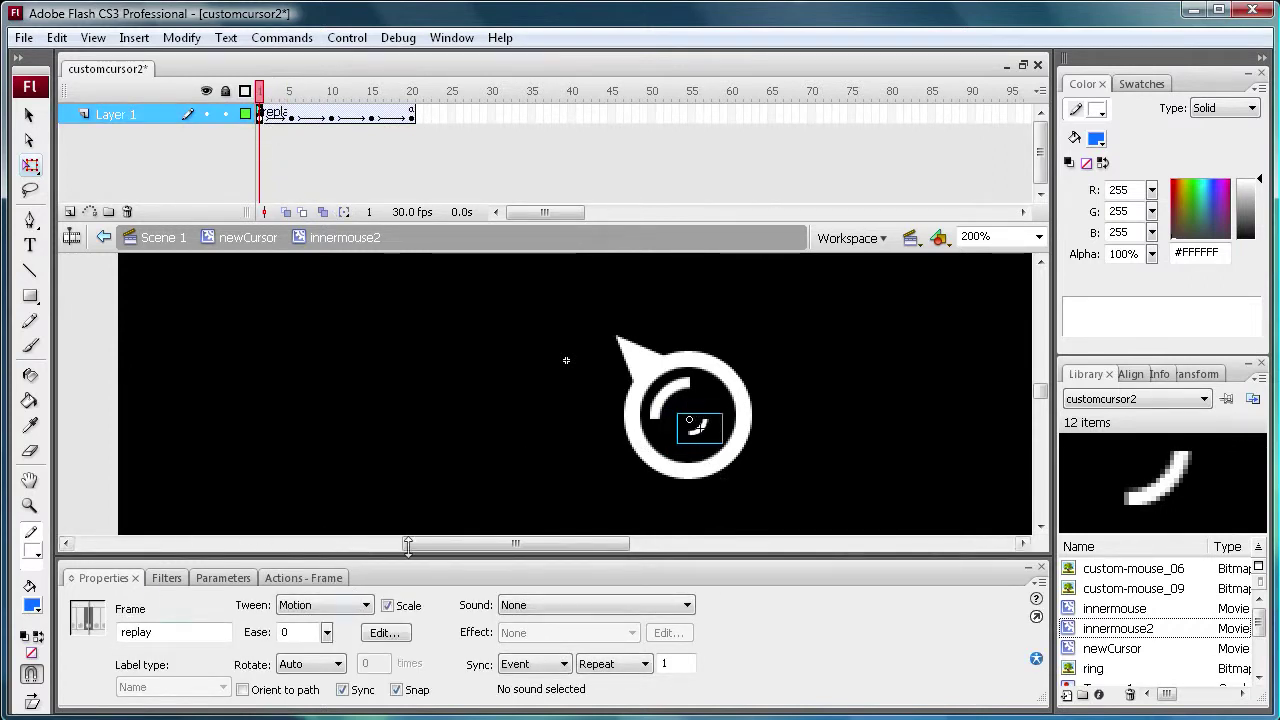
# Check the arc's 22.5 × 15.0 size and X 67.0, Y 34.0 position in Properties.
pyautogui.click(703, 428)
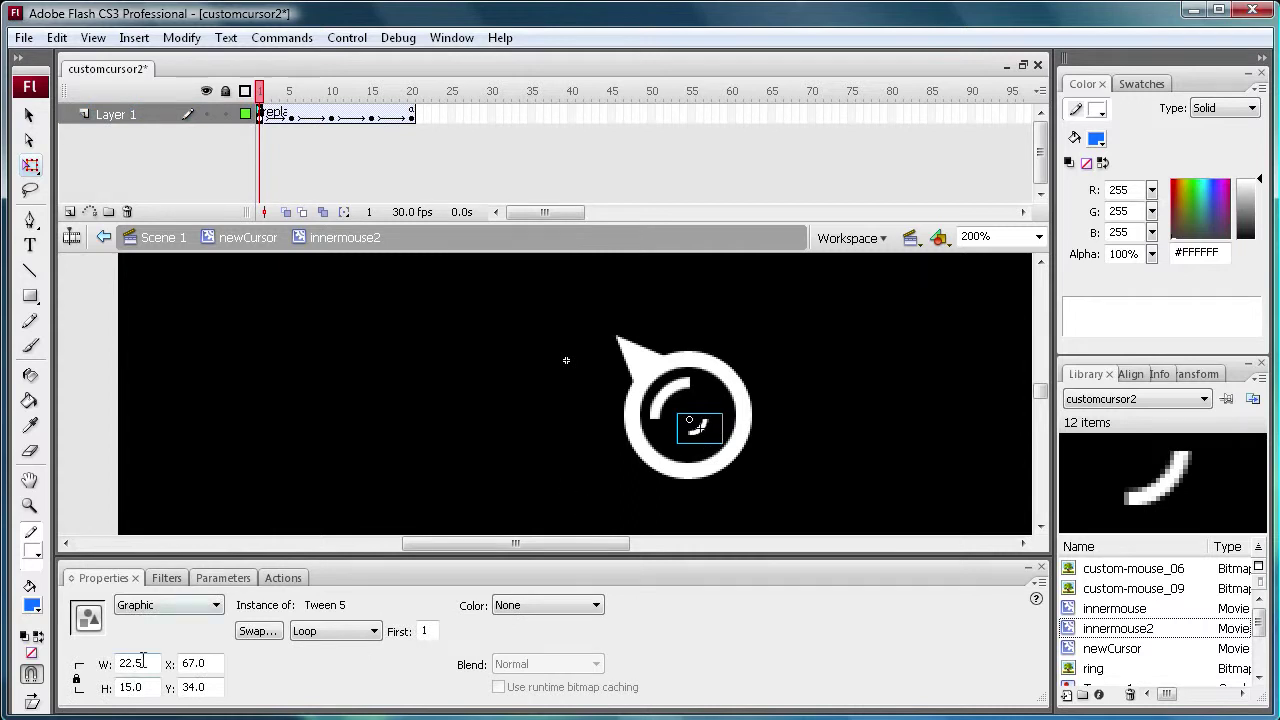
pyautogui.moveTo(140, 662)
pyautogui.mouseDown()
pyautogui.moveTo(121, 659)
pyautogui.moveTo(125, 678)
pyautogui.mouseUp()
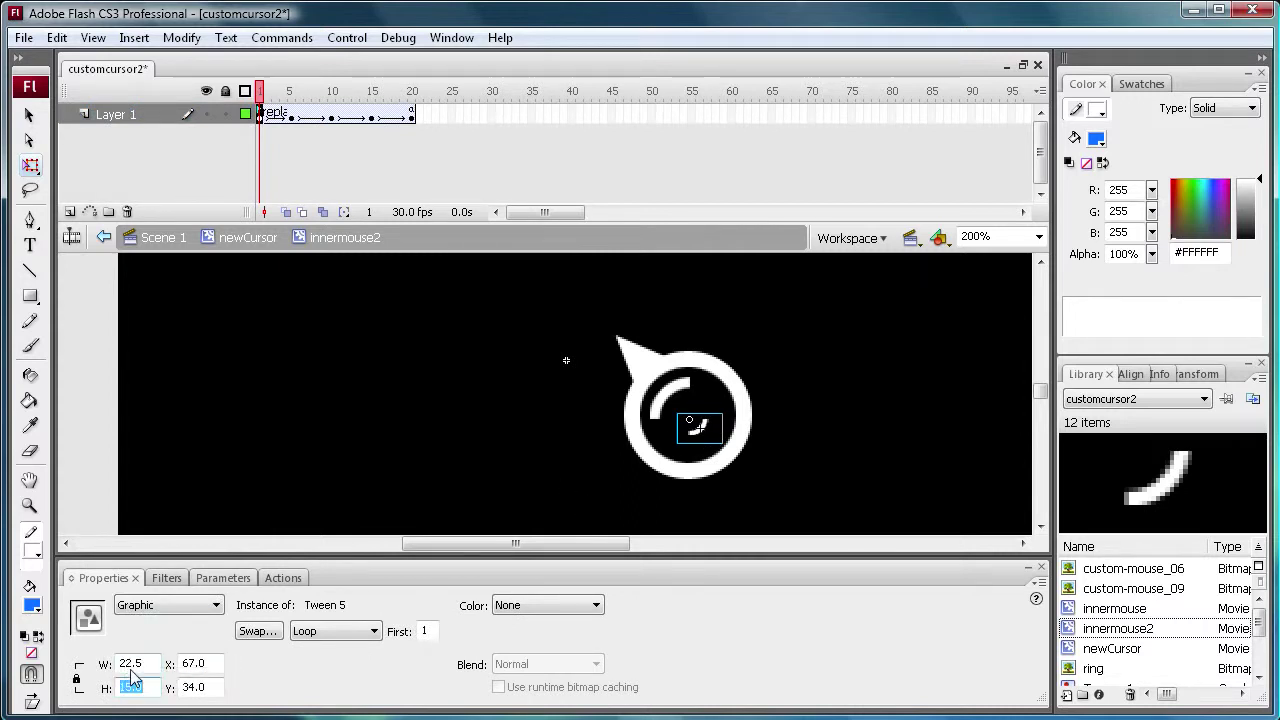
pyautogui.click(130, 663)
pyautogui.moveTo(122, 687); pyautogui.dragTo(154, 689)
pyautogui.click(203, 663)
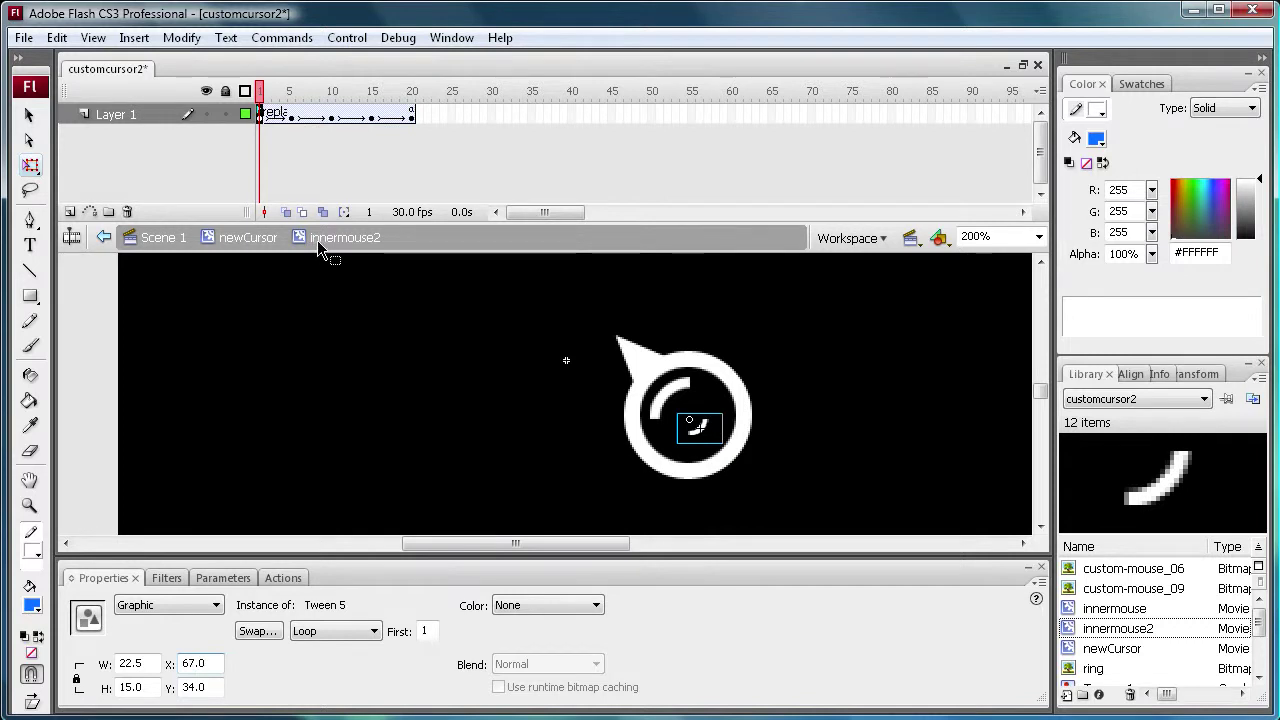
pyautogui.click(895, 438)
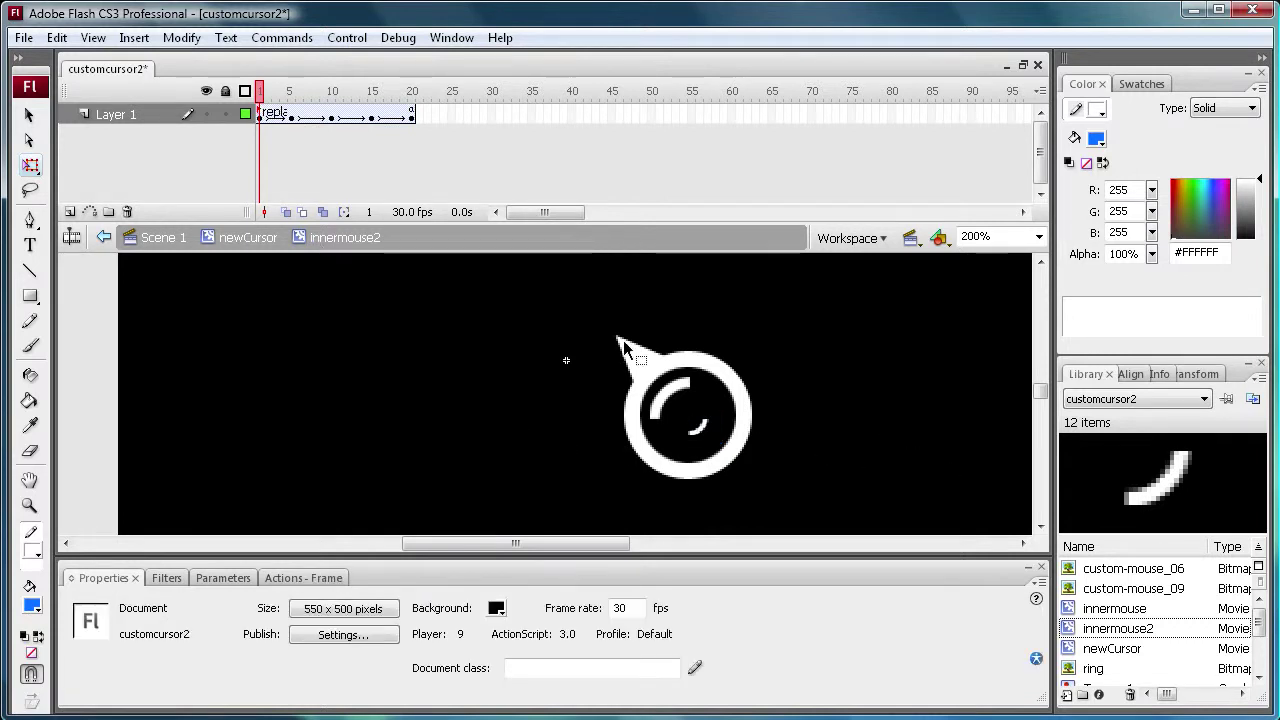
# Open innermouse2 from newCursor and confirm frame 1 carries the replay label.
pyautogui.click(250, 244)
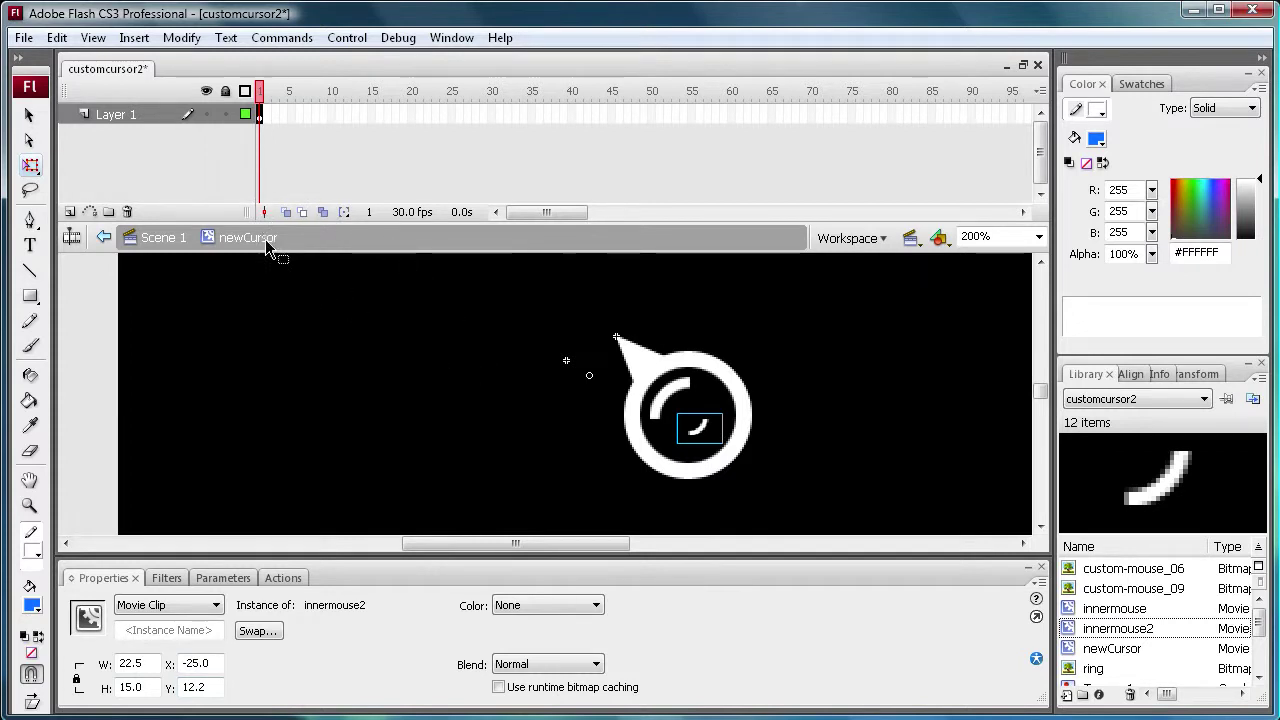
pyautogui.doubleClick(706, 432)
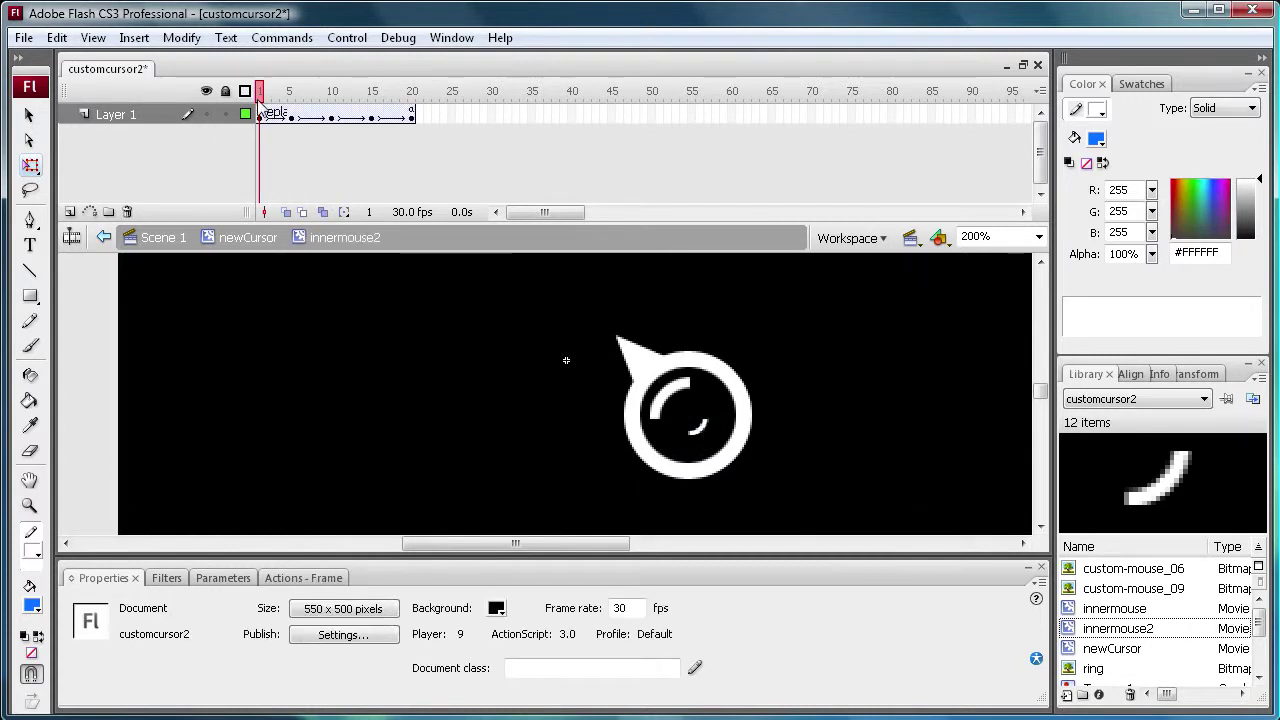
pyautogui.click(260, 113)
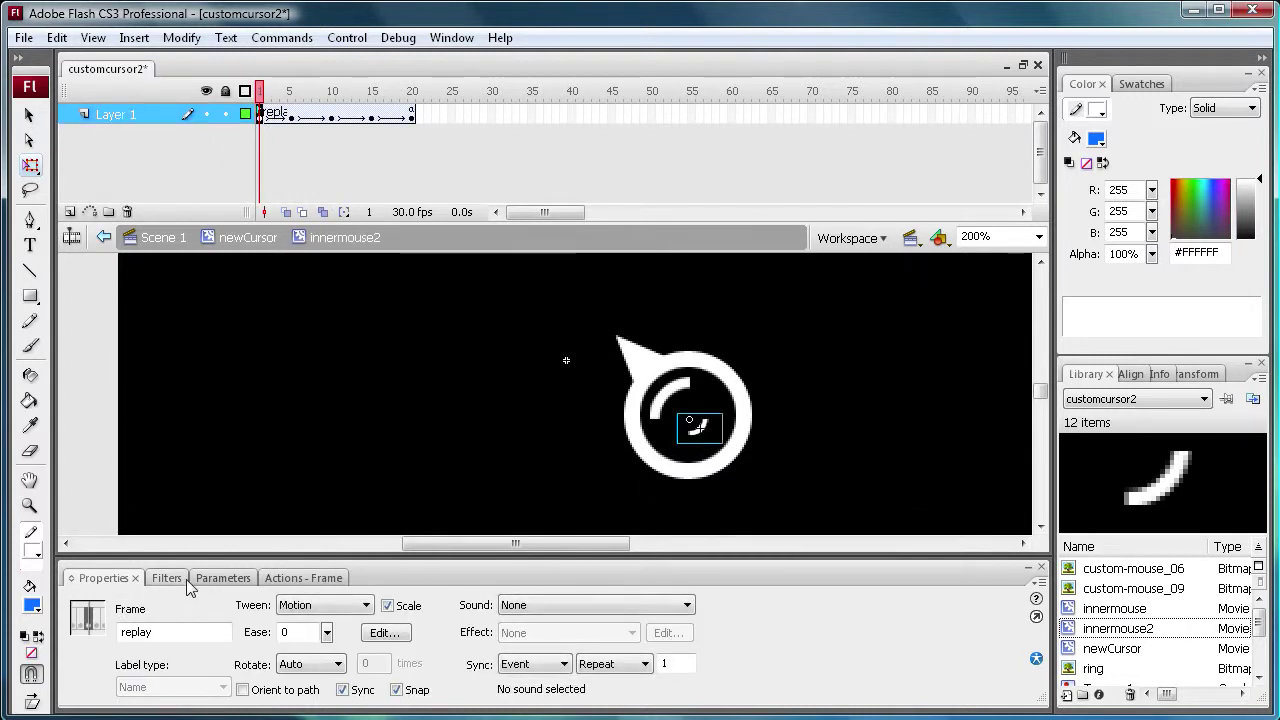
pyautogui.doubleClick(137, 632)
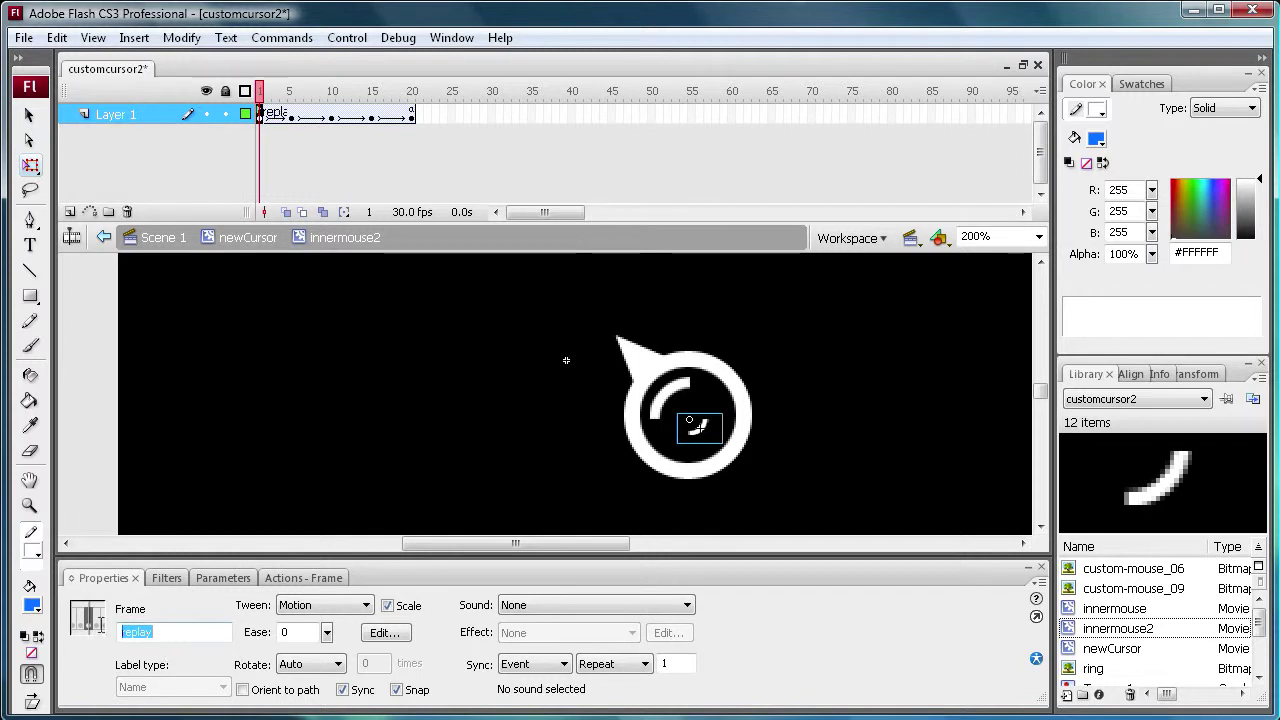
# Scrub the innermouse2 tween back and forth, then return to Scene 1.
pyautogui.click(291, 91)
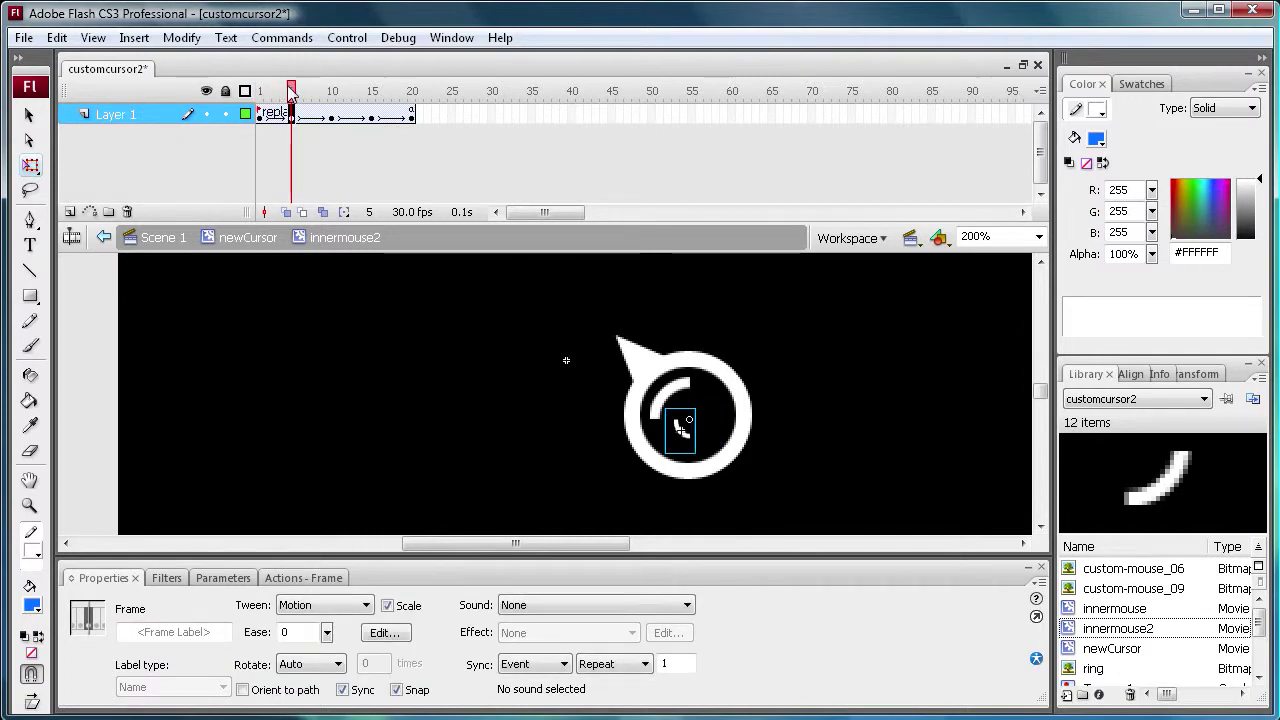
pyautogui.moveTo(291, 93)
pyautogui.mouseDown()
pyautogui.moveTo(266, 97)
pyautogui.moveTo(293, 103)
pyautogui.mouseUp()
pyautogui.click(291, 114)
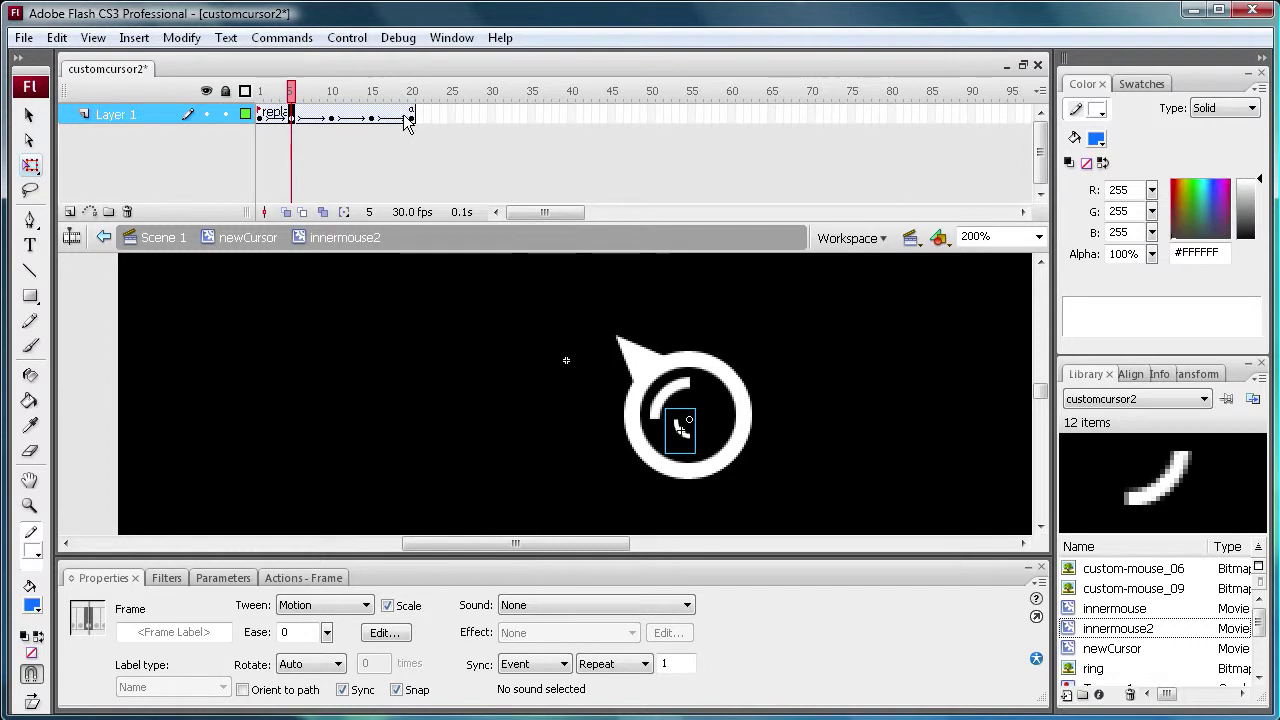
pyautogui.moveTo(297, 103); pyautogui.dragTo(366, 150)
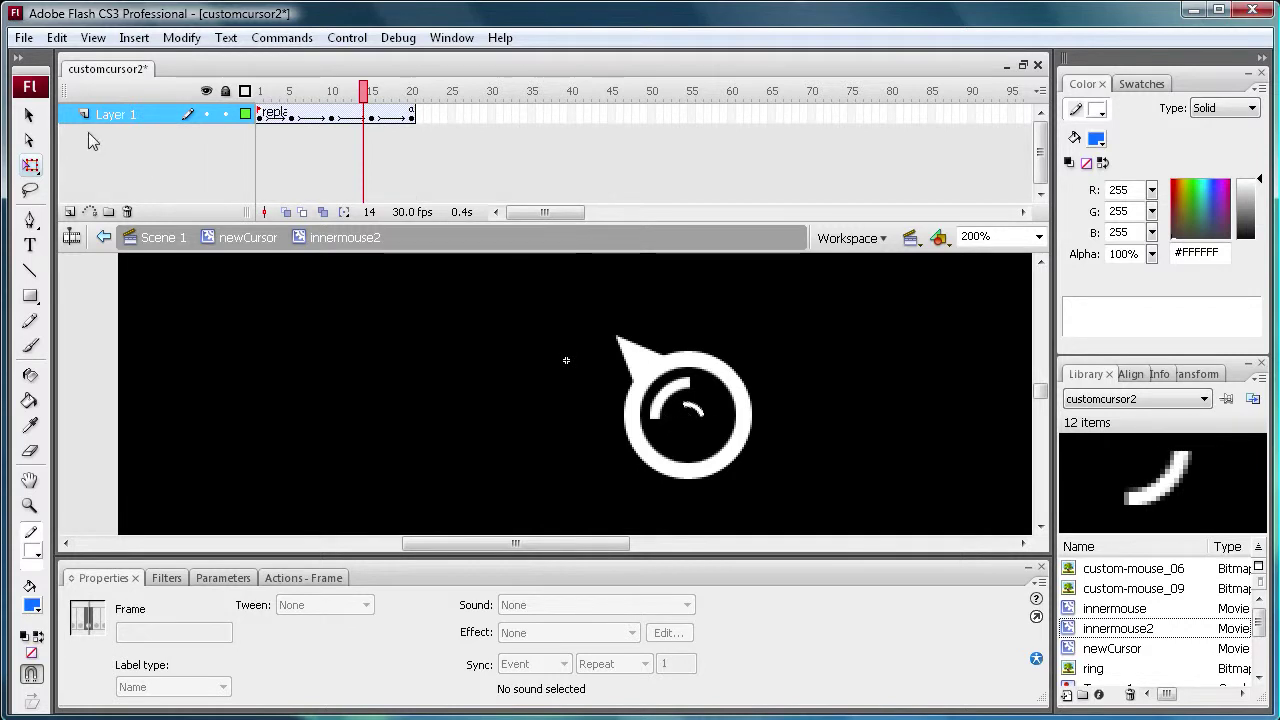
pyautogui.click(688, 403)
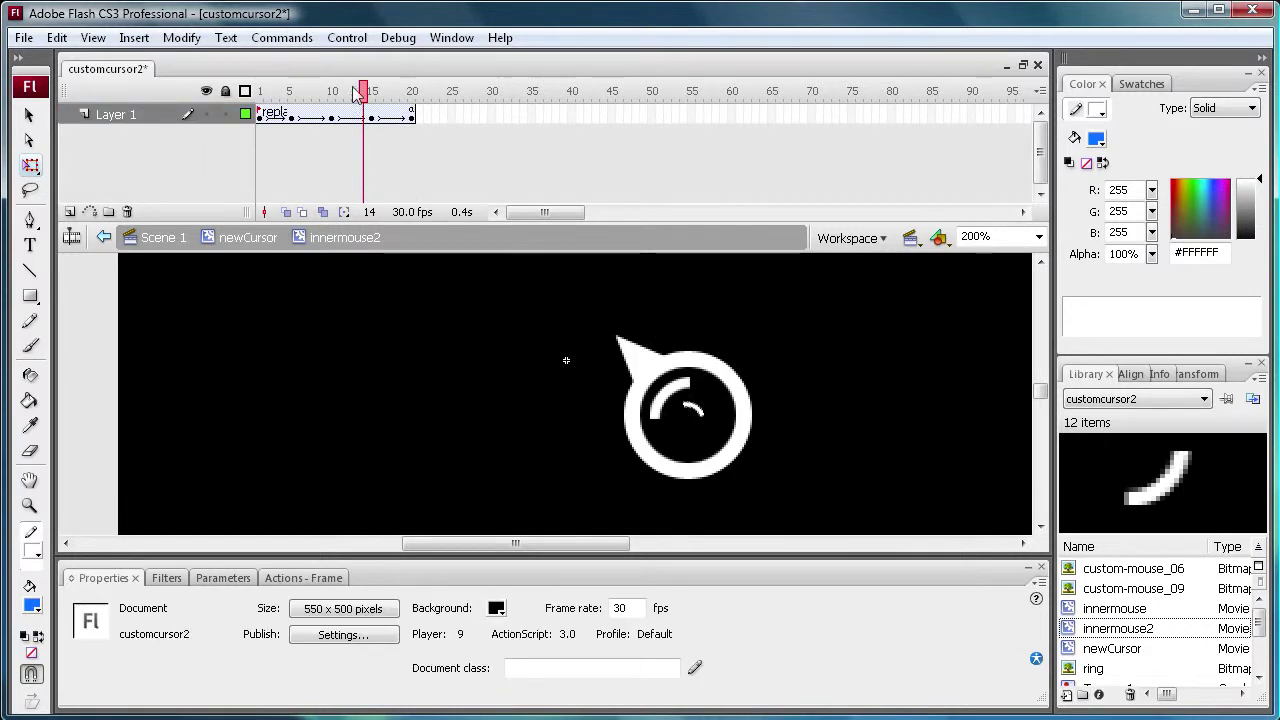
pyautogui.moveTo(355, 113); pyautogui.dragTo(376, 130)
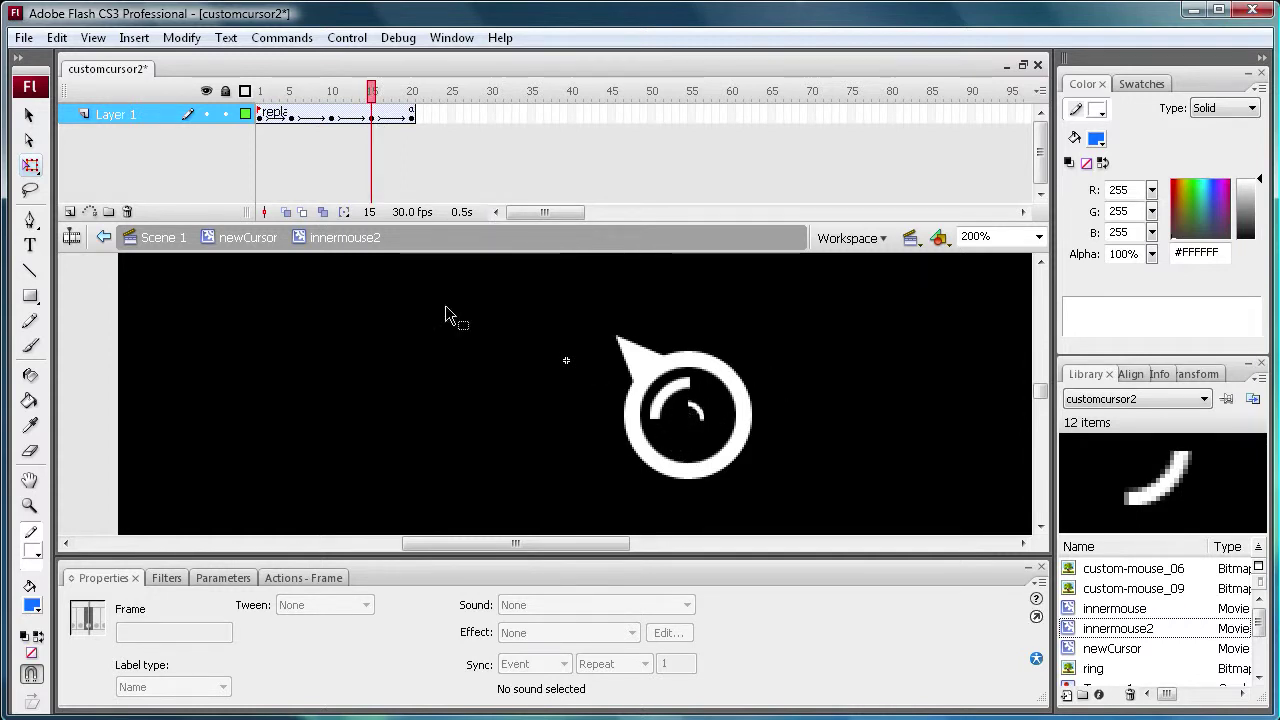
pyautogui.click(155, 244)
# Go to Scene 1, look inside the newCursor clip, and return to Scene 1.
pyautogui.click(103, 345)
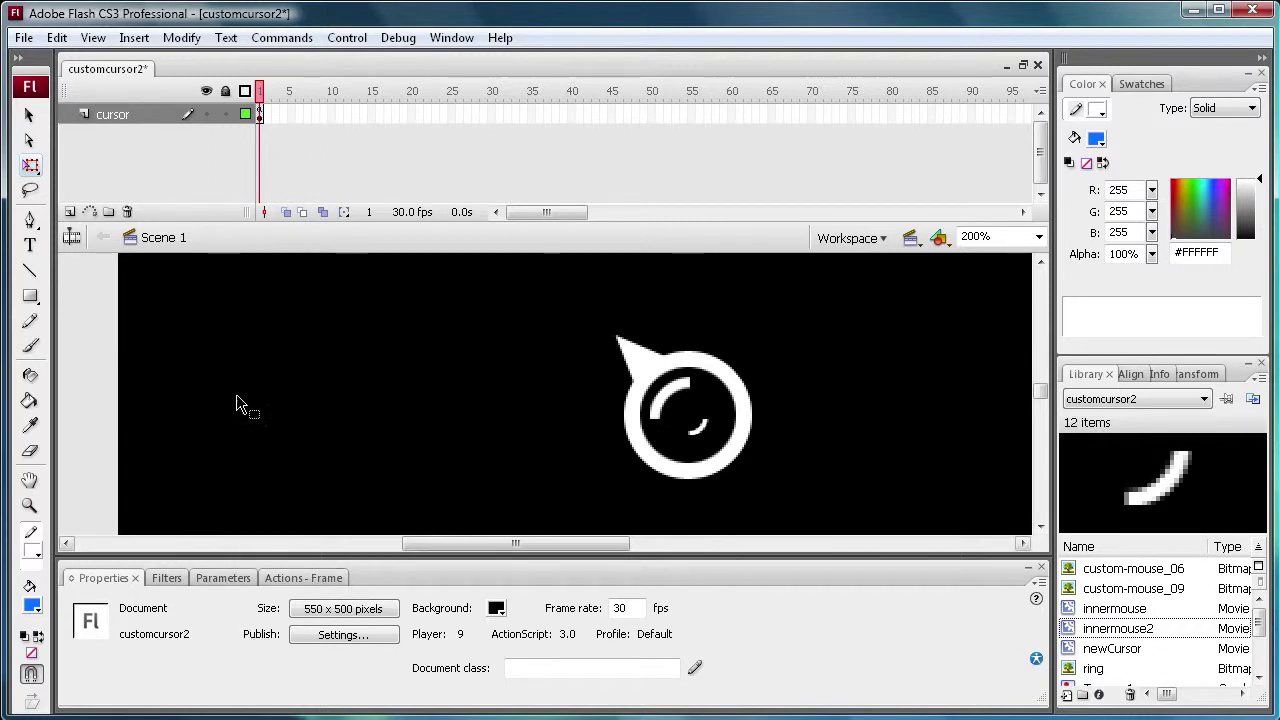
pyautogui.click(653, 381)
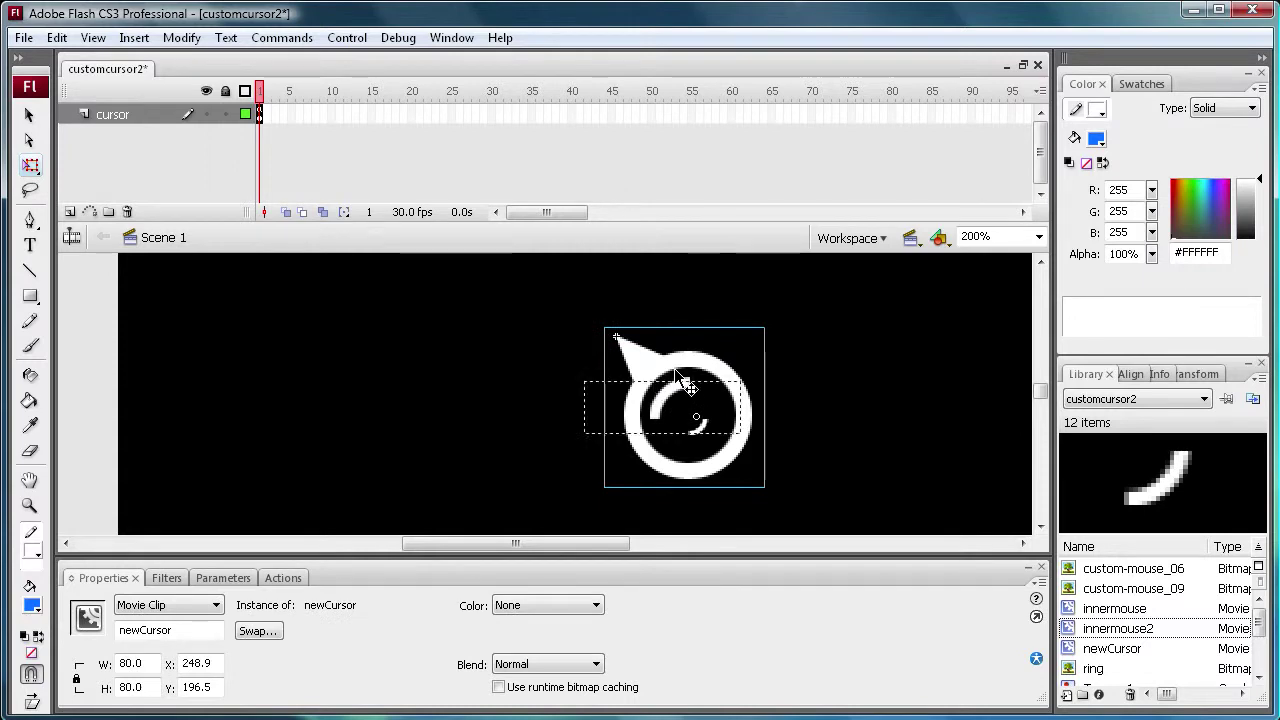
pyautogui.doubleClick(697, 425)
pyautogui.click(120, 235)
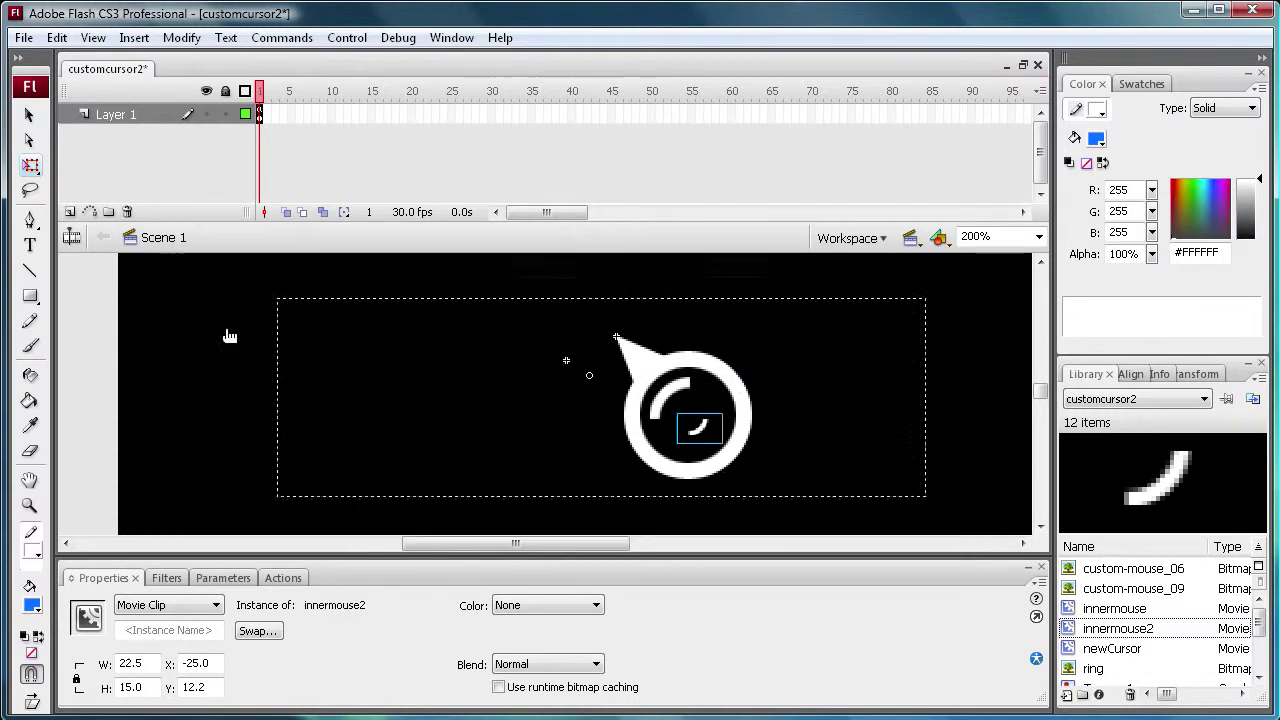
# Run Control > Test Movie, close the preview, and reselect the cursor instance.
pyautogui.click(340, 38)
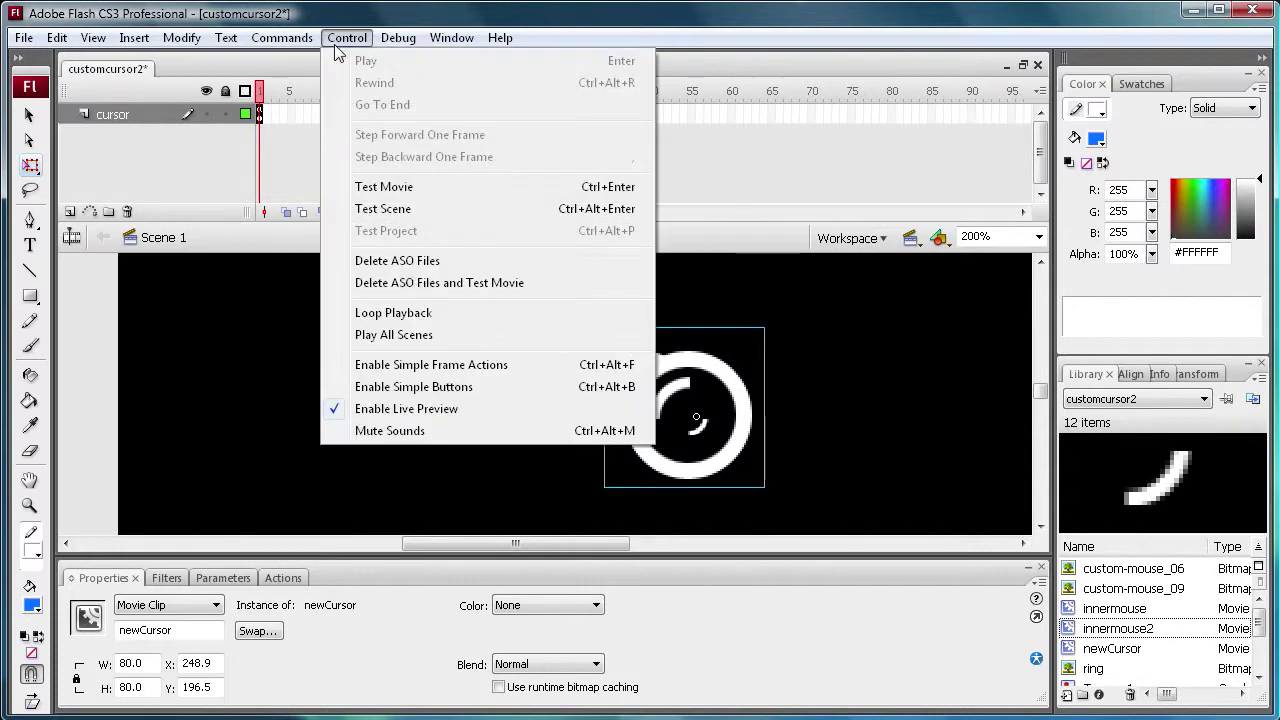
pyautogui.click(389, 188)
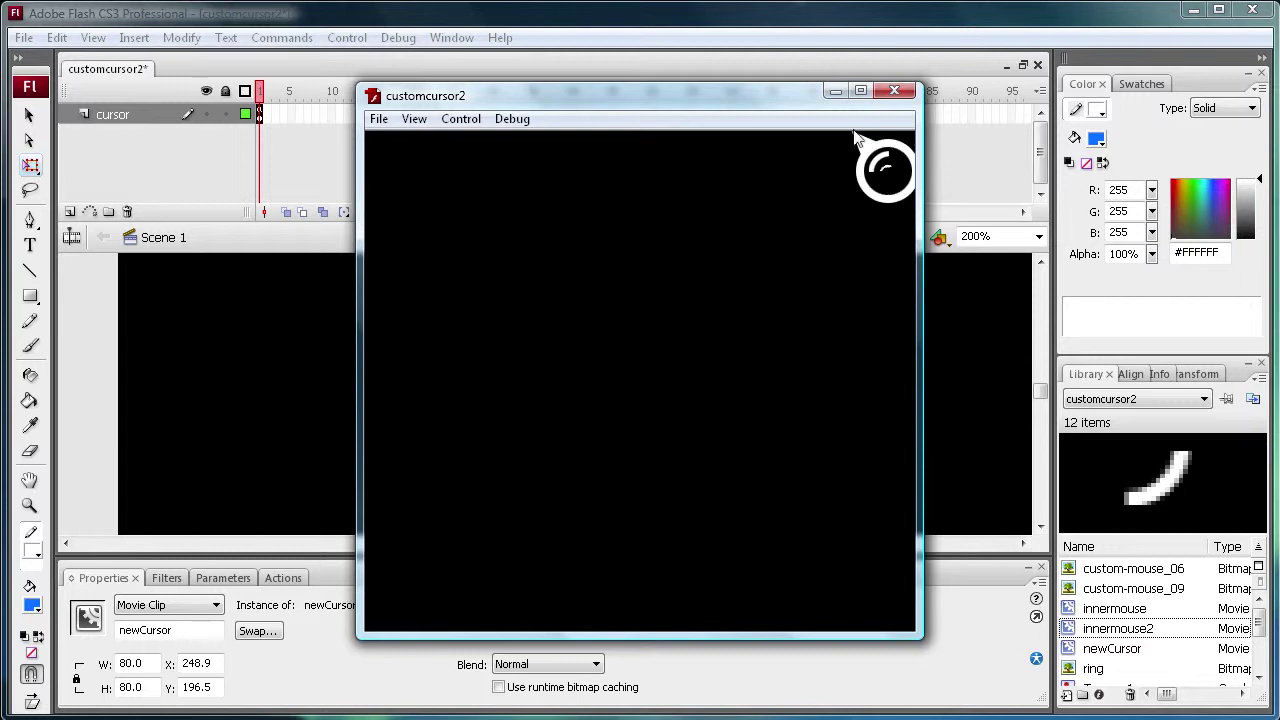
pyautogui.click(885, 97)
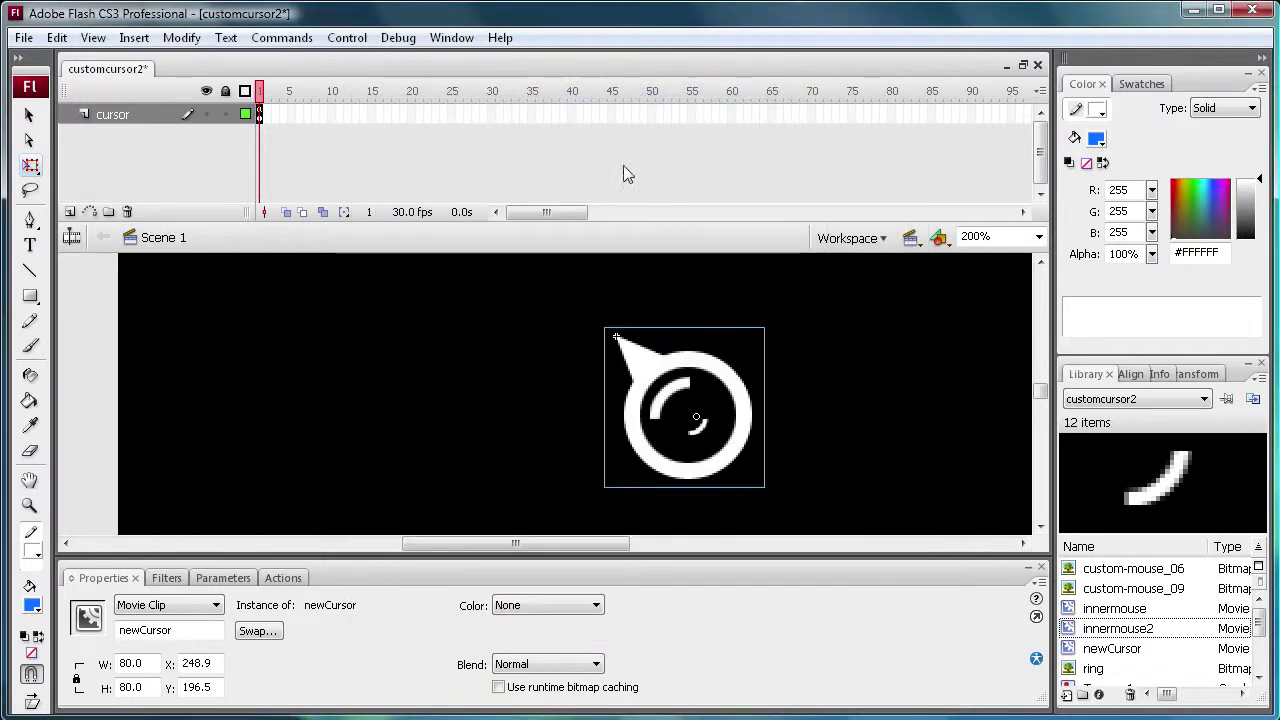
pyautogui.click(490, 343)
pyautogui.click(614, 391)
# Change innermouse's frame 32 action to gotoAndPlay("replay") so it loops, then return to Scene 1.
pyautogui.doubleClick(650, 397)
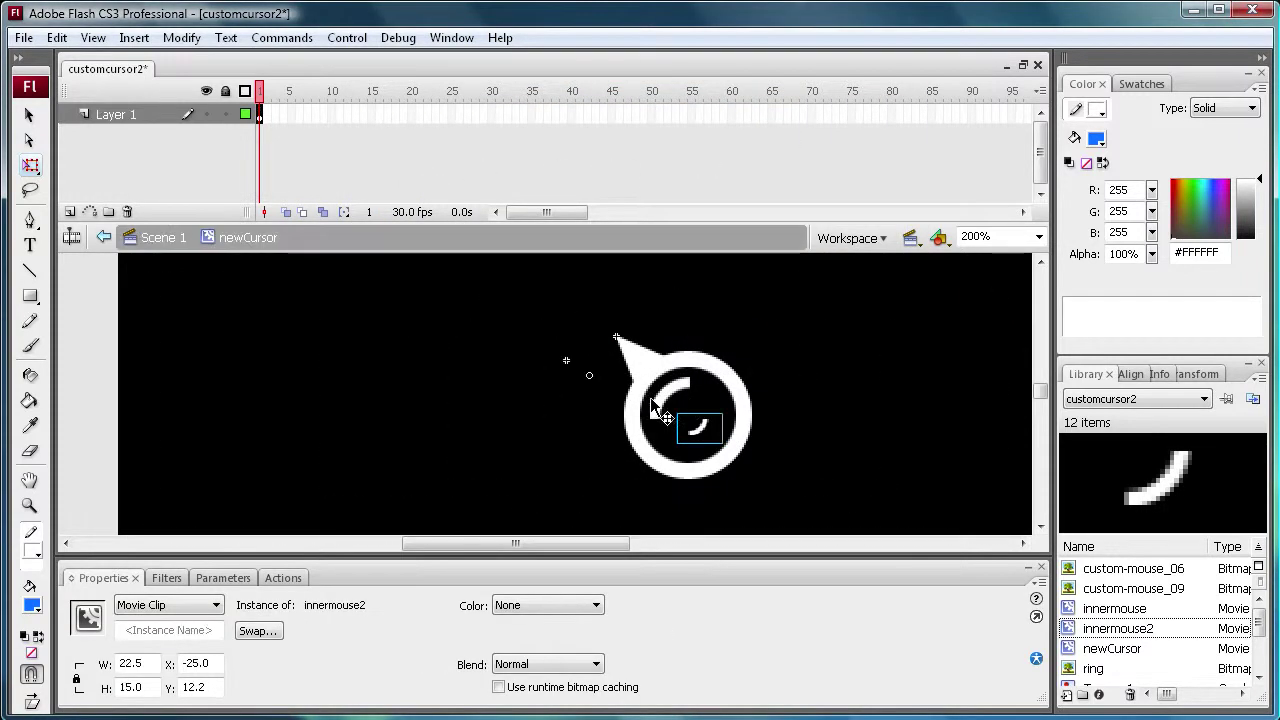
pyautogui.click(652, 397)
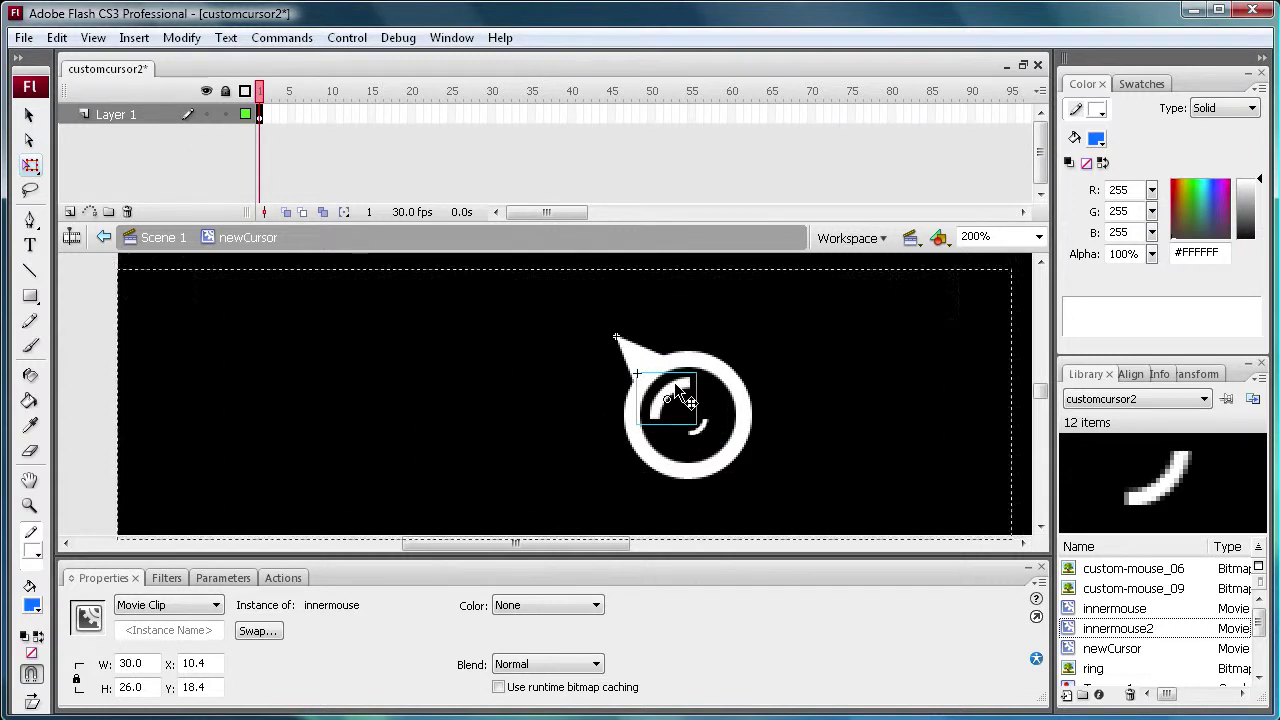
pyautogui.doubleClick(676, 392)
pyautogui.click(311, 576)
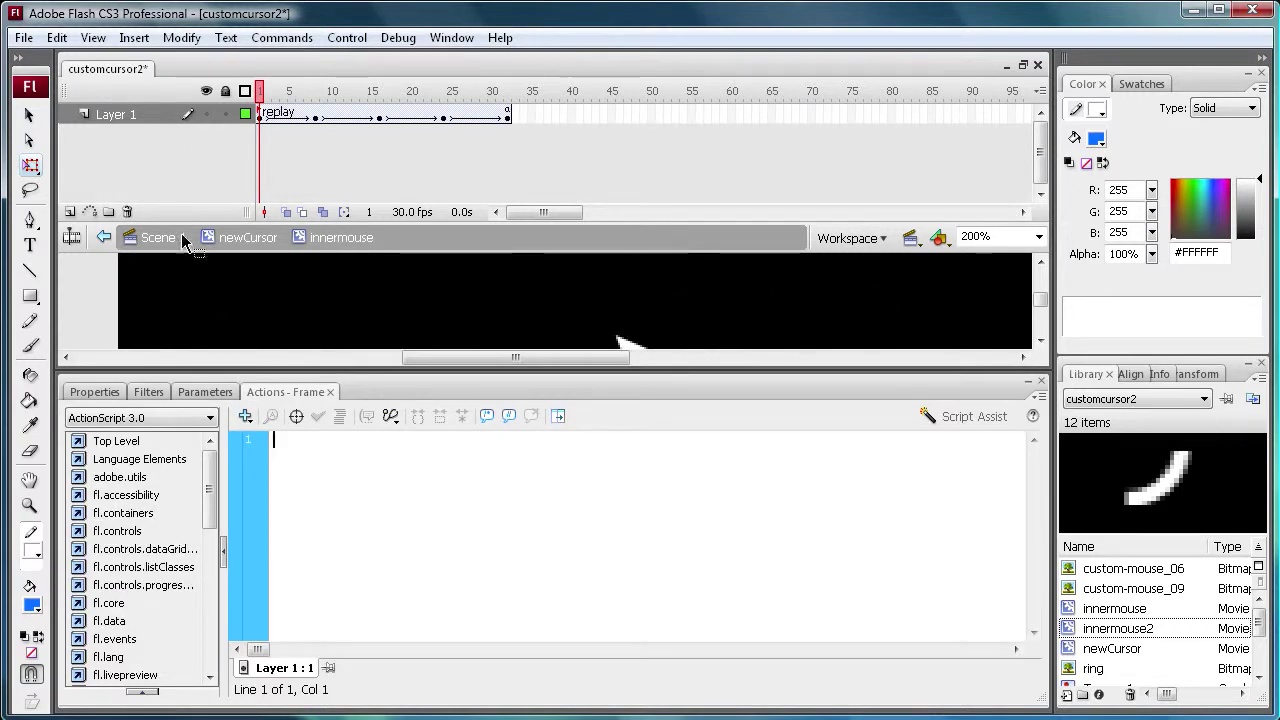
pyautogui.click(507, 114)
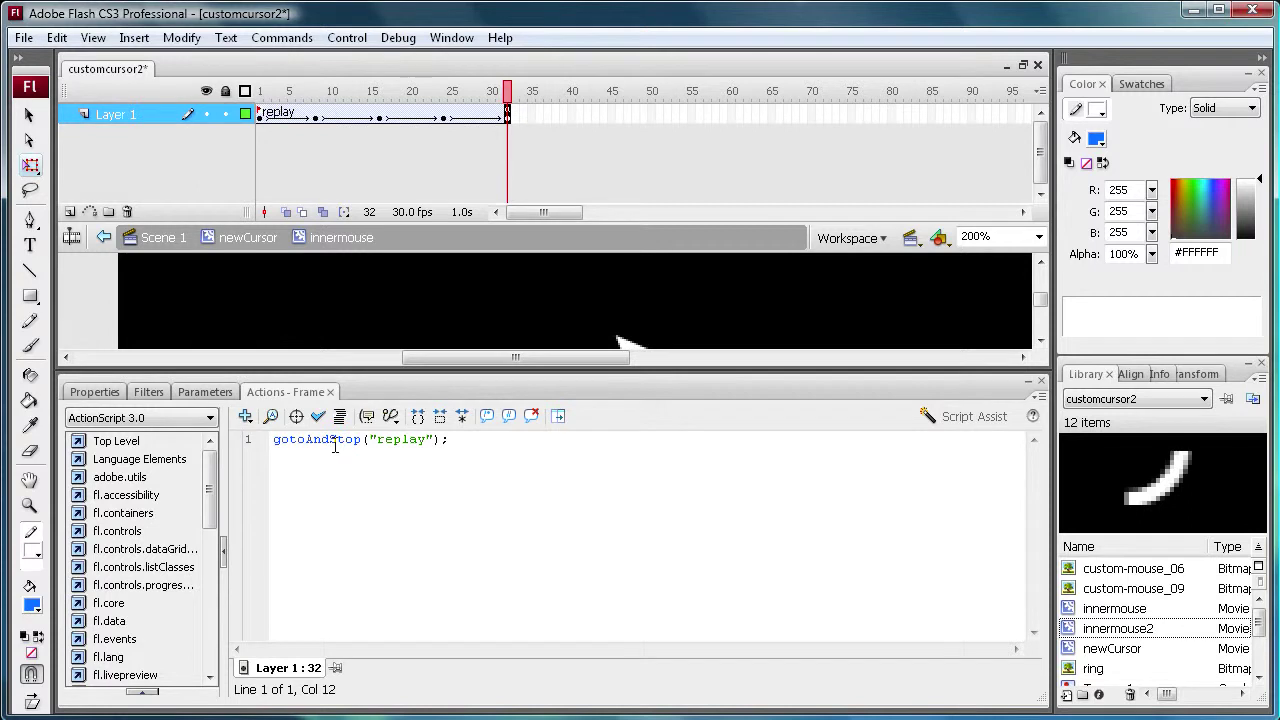
pyautogui.moveTo(330, 444); pyautogui.dragTo(357, 447)
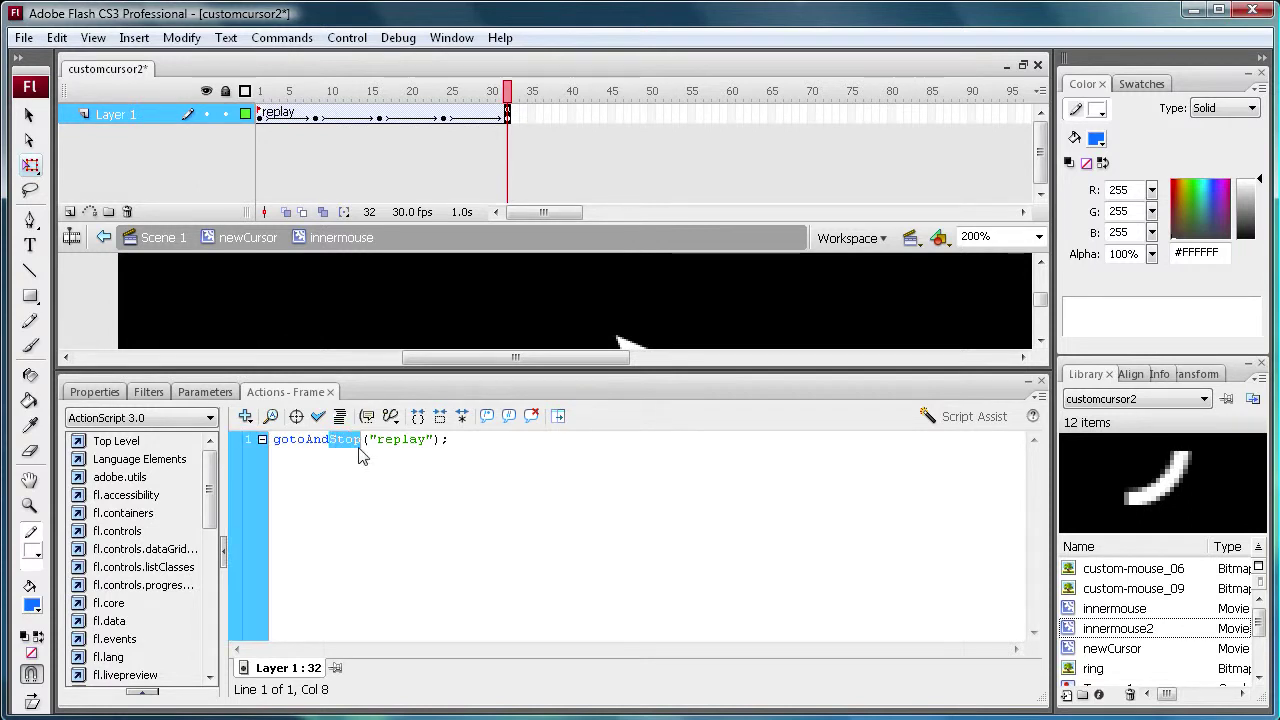
pyautogui.write('Play')
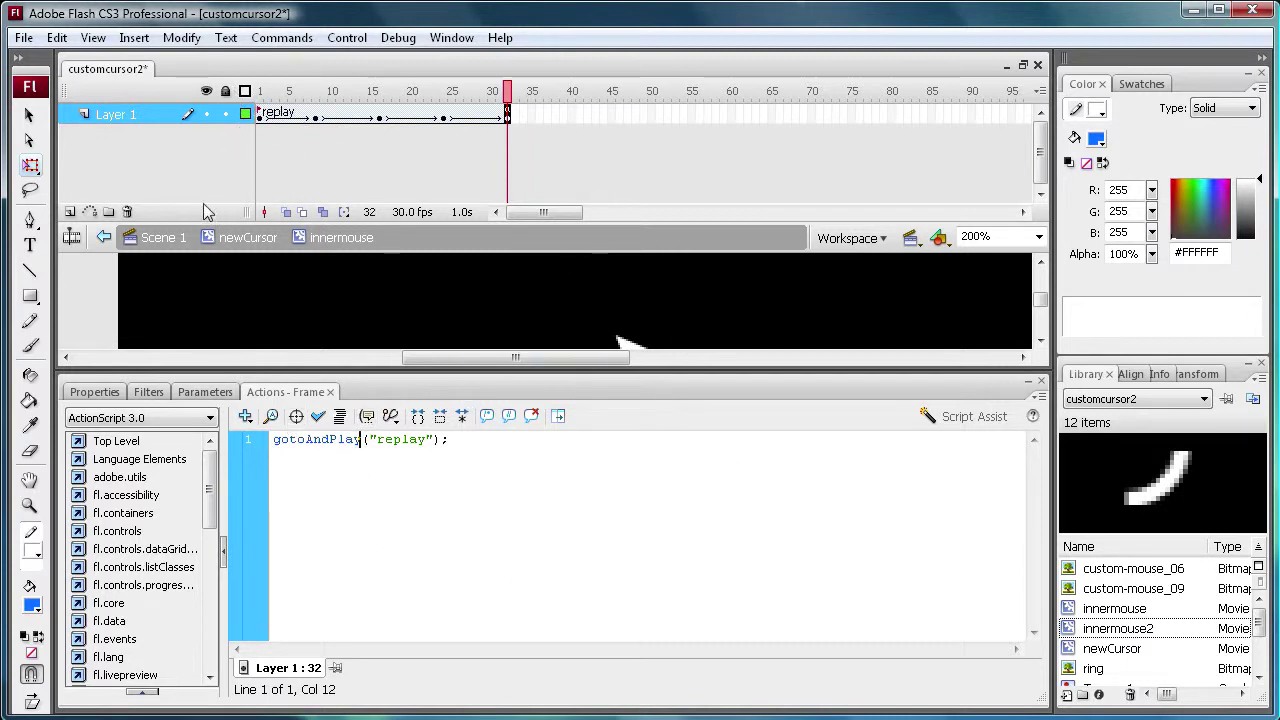
pyautogui.click(160, 240)
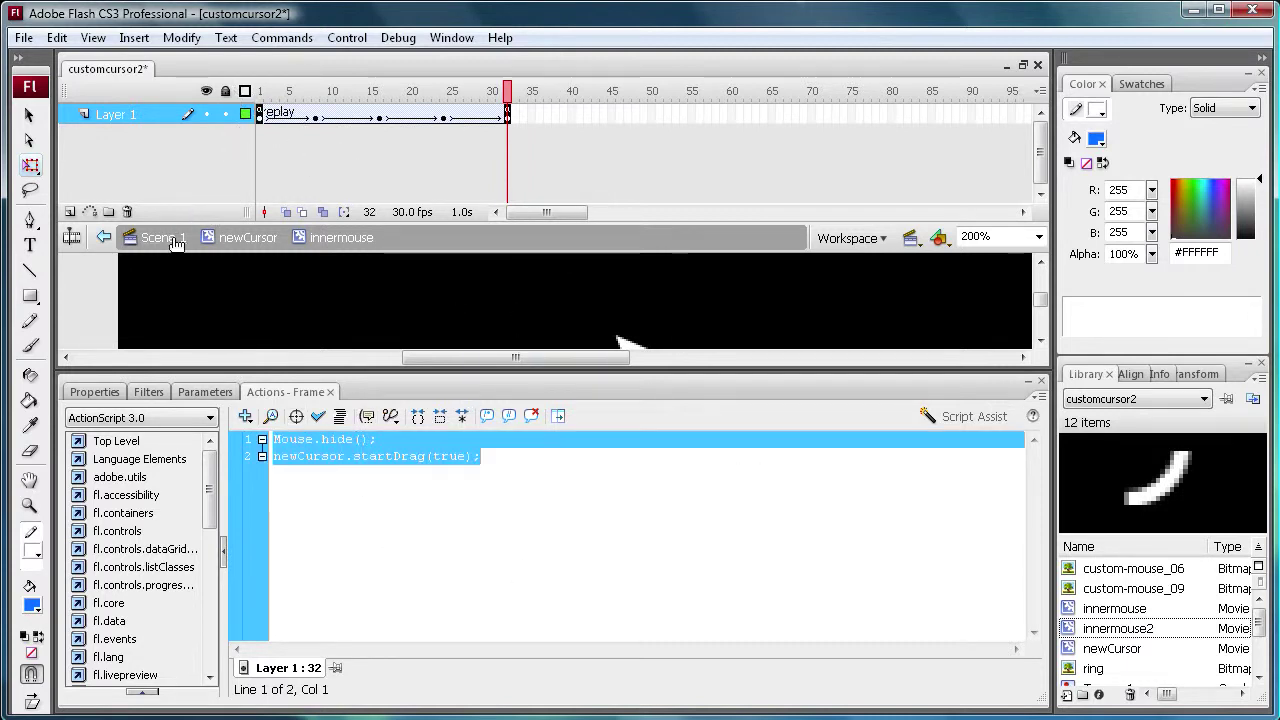
# Collapse the Actions panel and run Test Movie to preview customcursor2's spinning ring cursor.
pyautogui.click(94, 391)
pyautogui.click(348, 37)
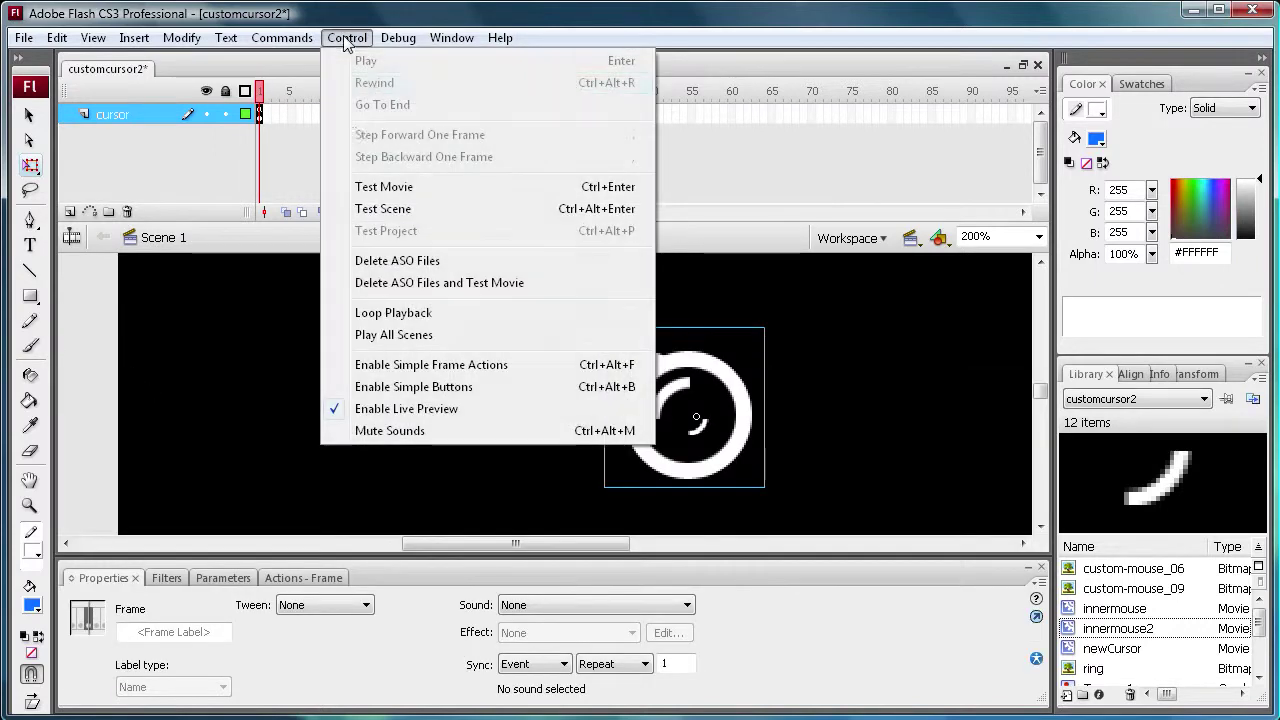
pyautogui.click(388, 188)
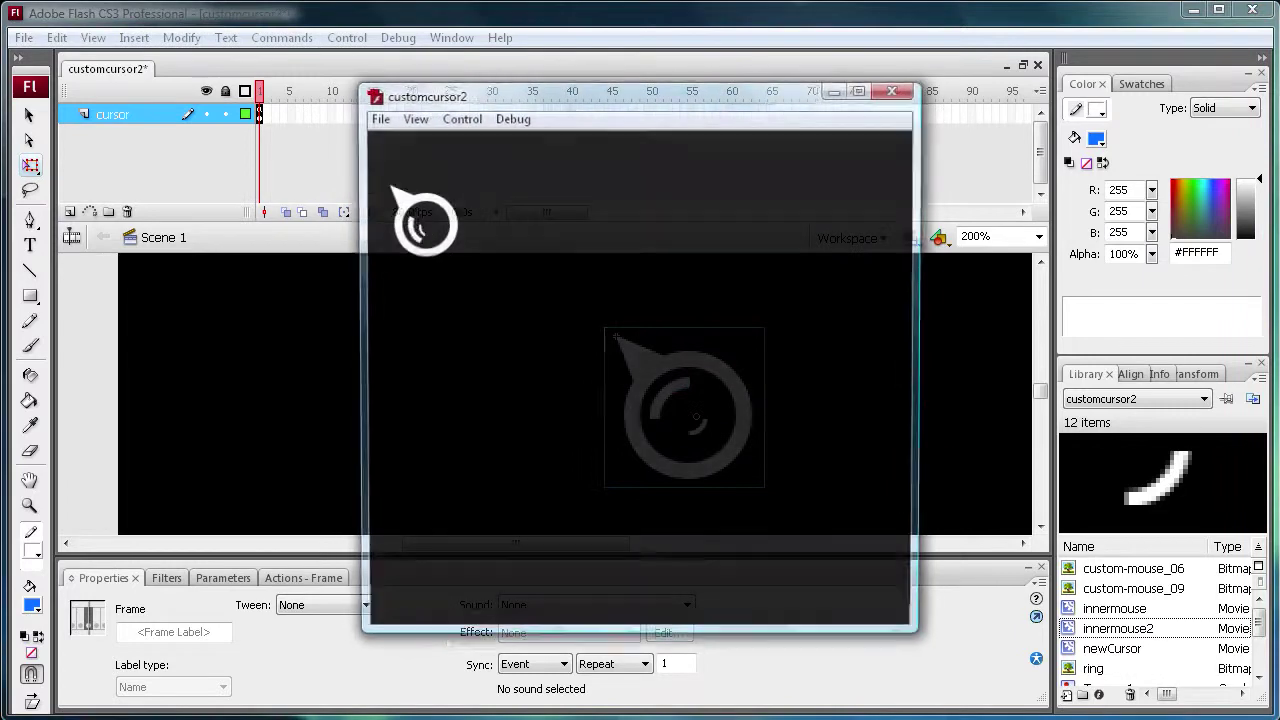